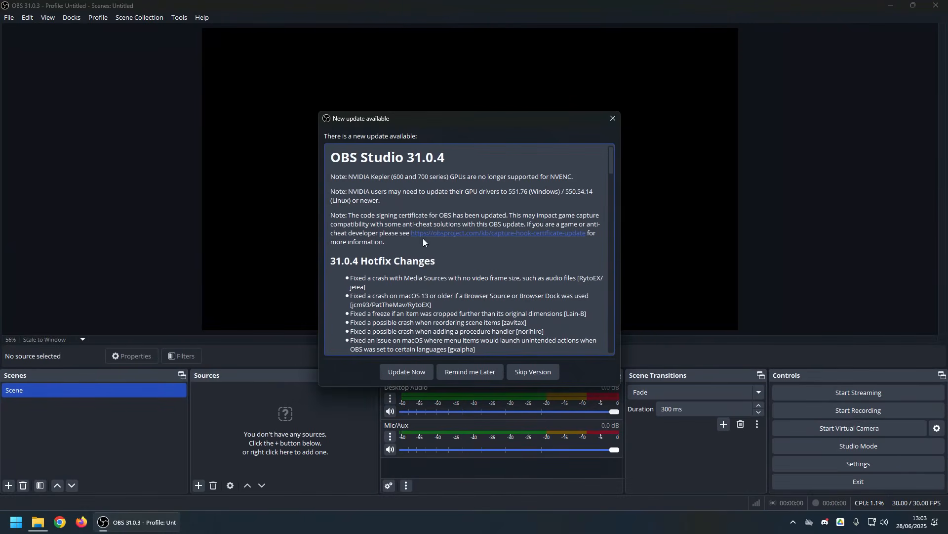
# - Postpone the offered software update, then restore the program window and maximise it again
pyautogui.click(460, 373)
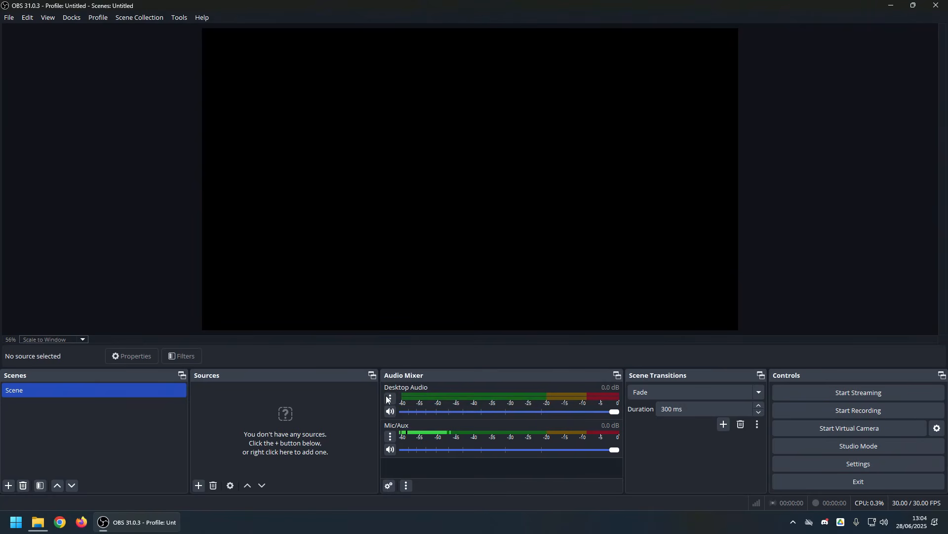
pyautogui.doubleClick(522, 4)
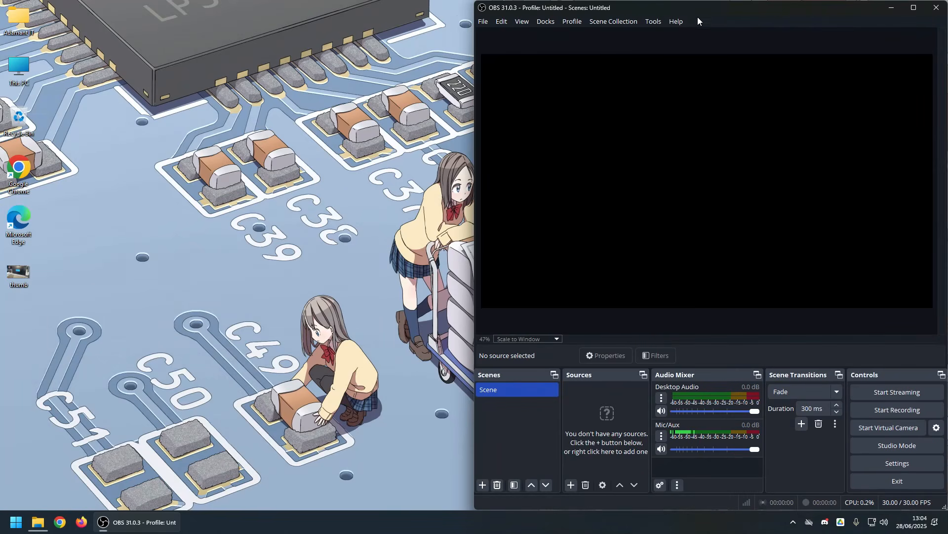
pyautogui.click(918, 9)
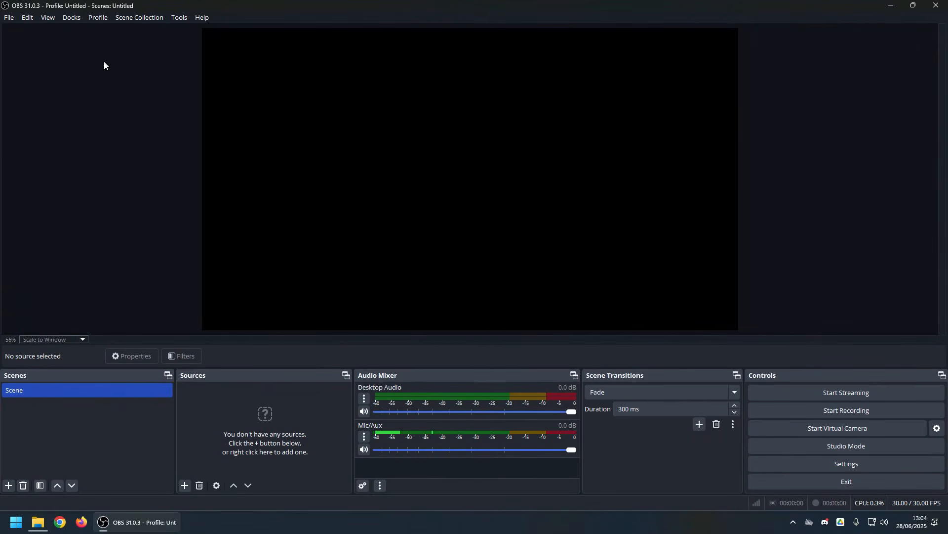
# - In the video settings, set the base canvas resolution to 3840x2160
pyautogui.click(862, 464)
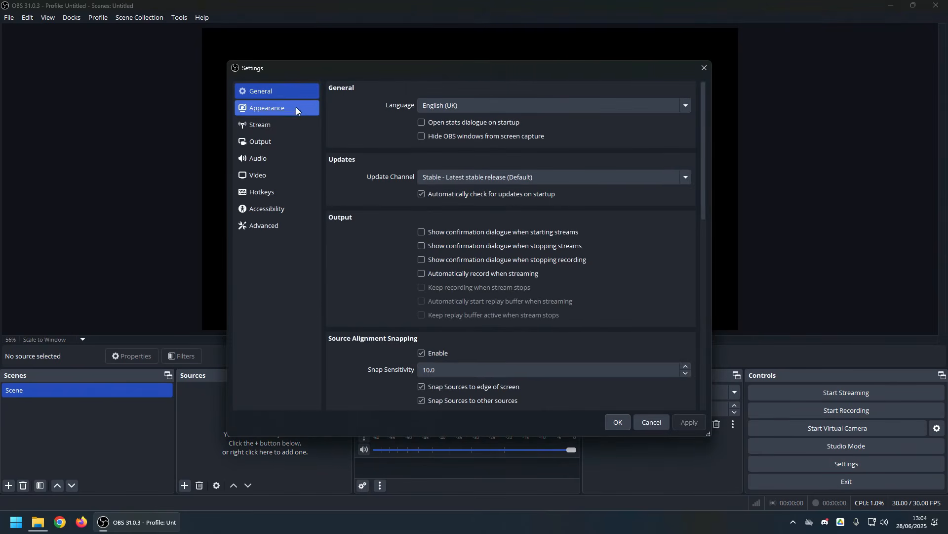
pyautogui.click(279, 176)
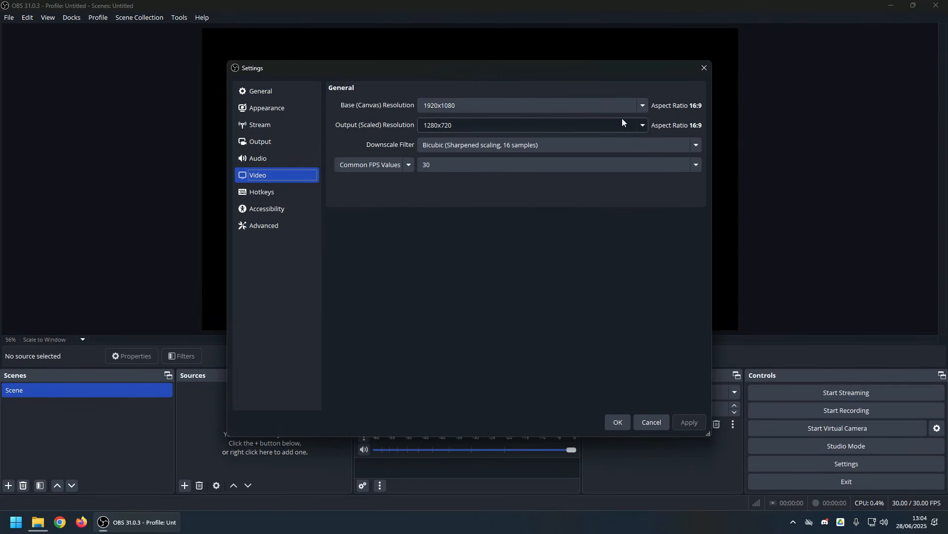
pyautogui.click(645, 105)
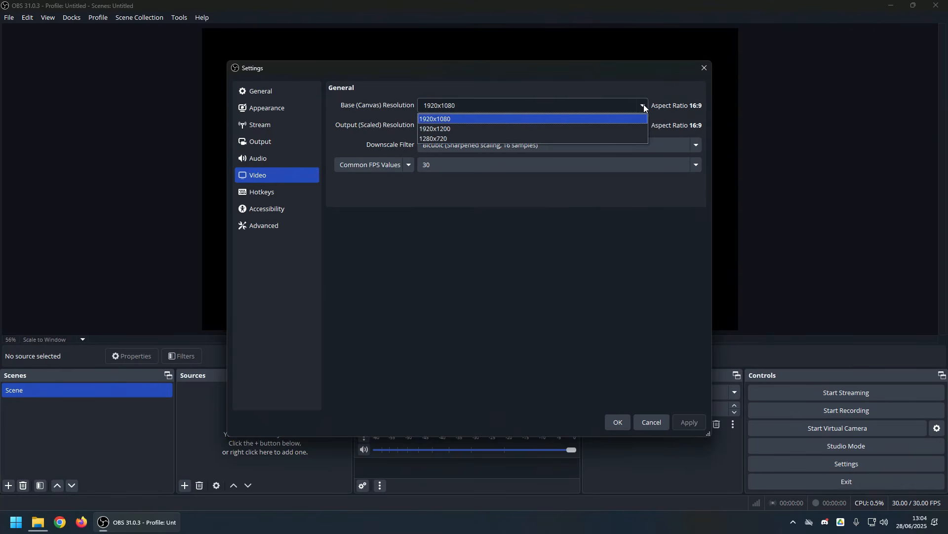
pyautogui.click(533, 105)
pyautogui.doubleClick(532, 105)
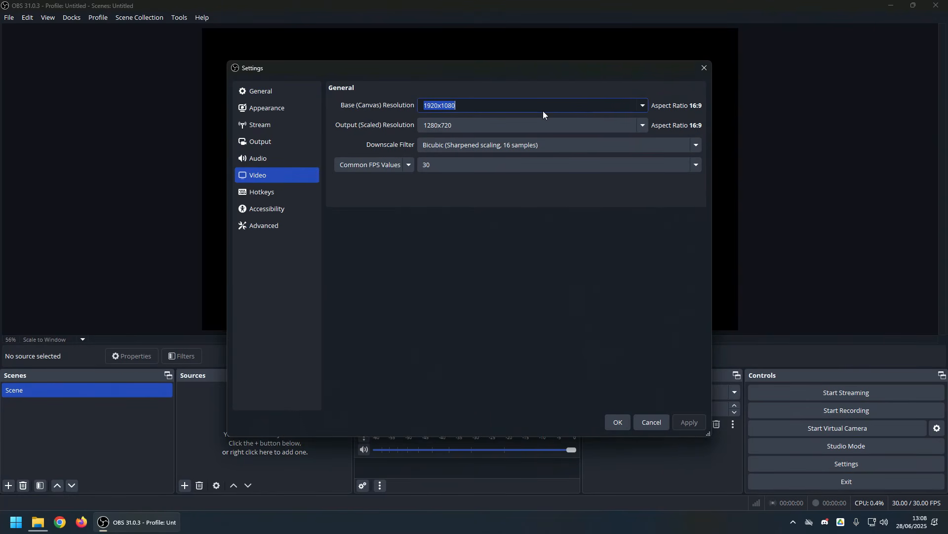
pyautogui.write('38')
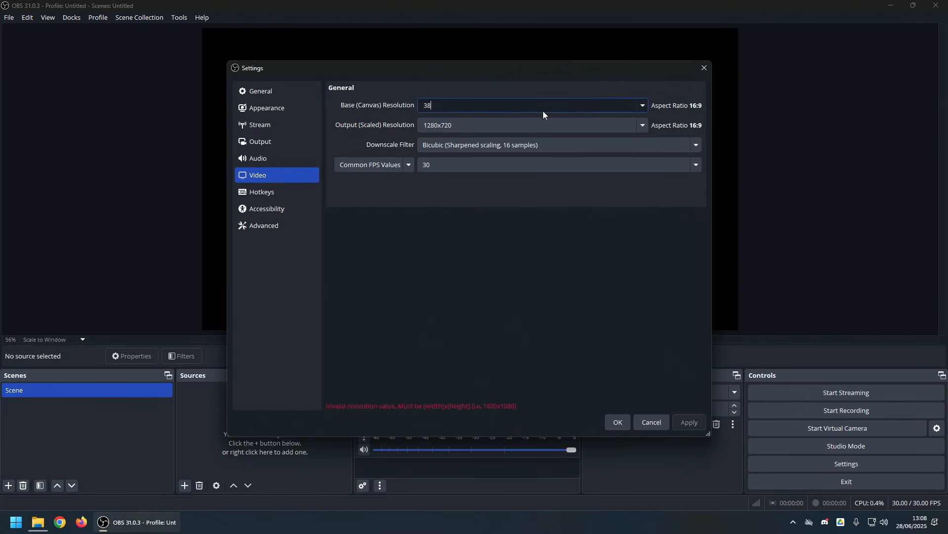
pyautogui.write('40x2160')
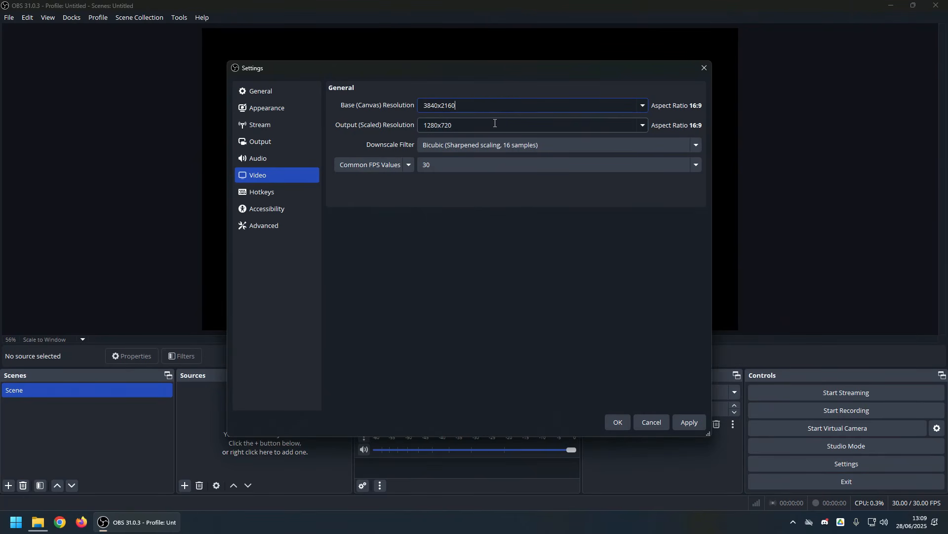
# - Set the scaled output resolution to 3840x2160 and the common FPS value to 60, and apply the video settings
pyautogui.click(644, 126)
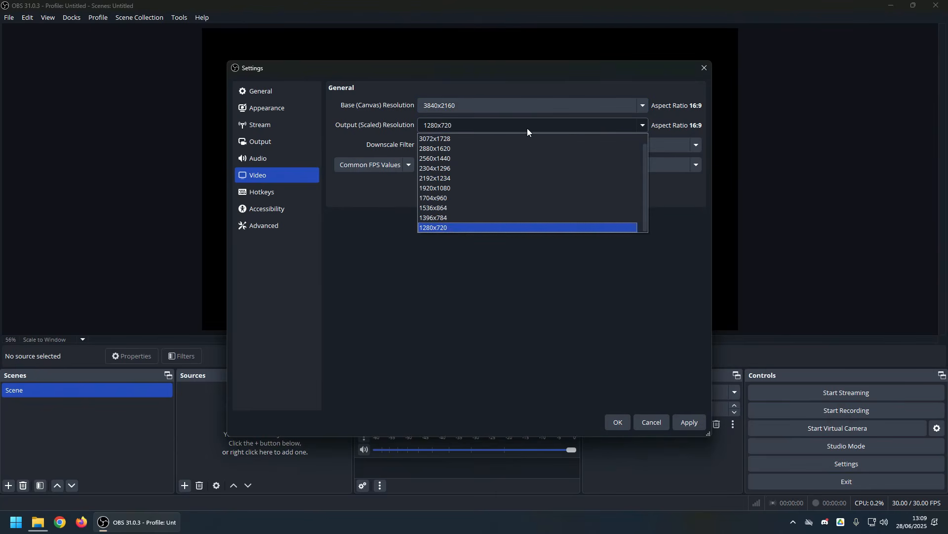
pyautogui.scroll(1, 526, 137)
pyautogui.click(473, 138)
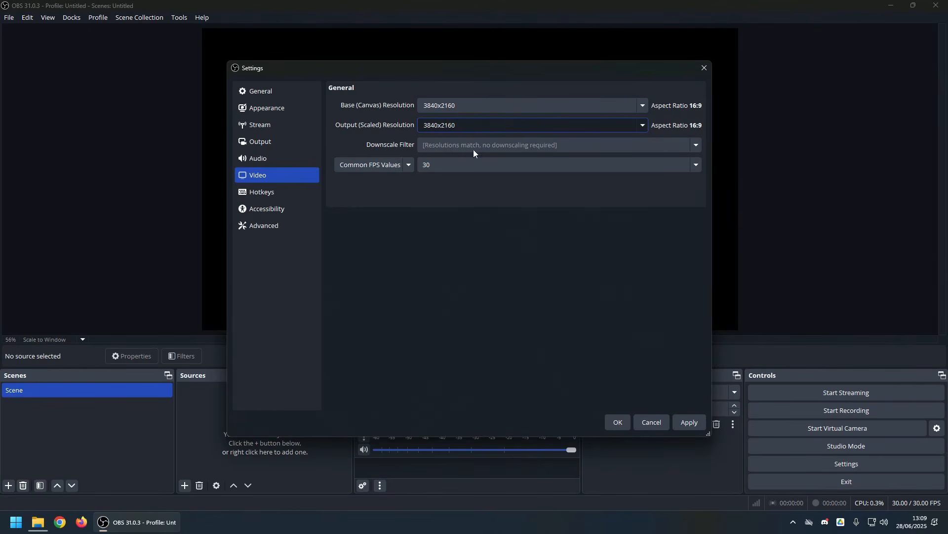
pyautogui.click(615, 167)
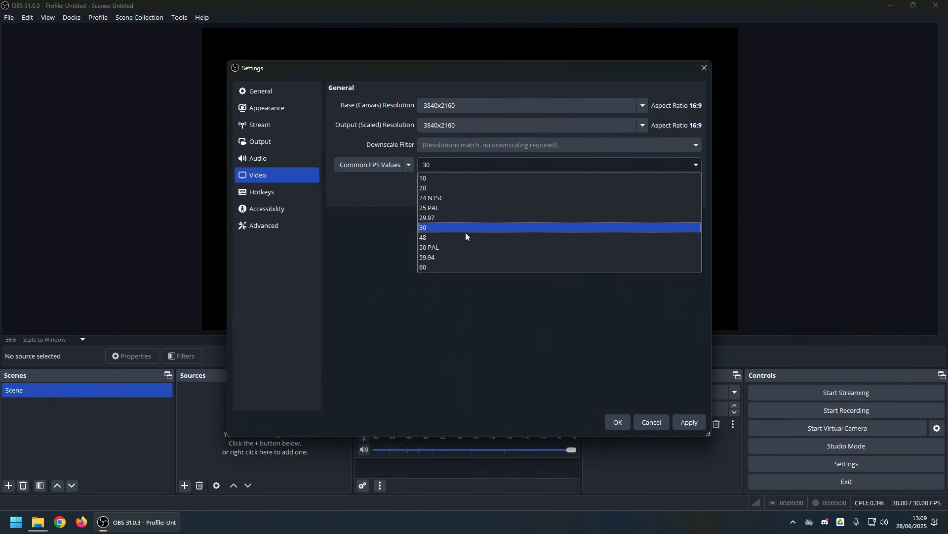
pyautogui.click(444, 267)
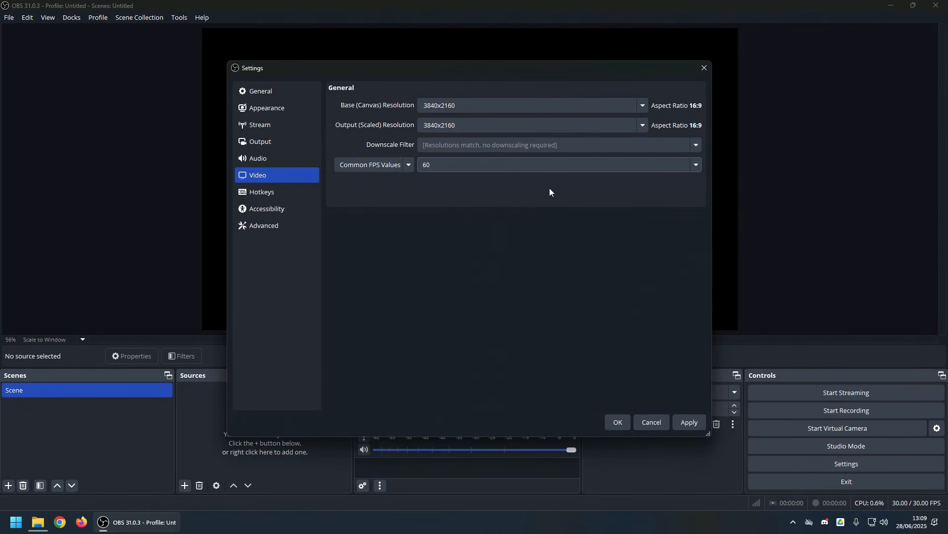
pyautogui.click(689, 421)
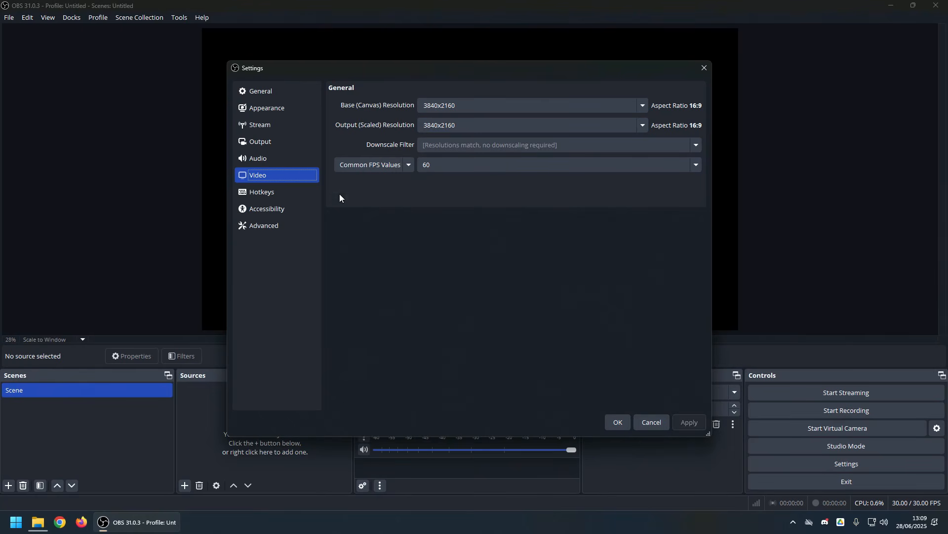
# - Set desktop audio to Speakers (High Definition Audio Device) and Mic/Auxiliary Audio to the 2- Samson C01U microphone, and apply the audio settings
pyautogui.click(286, 157)
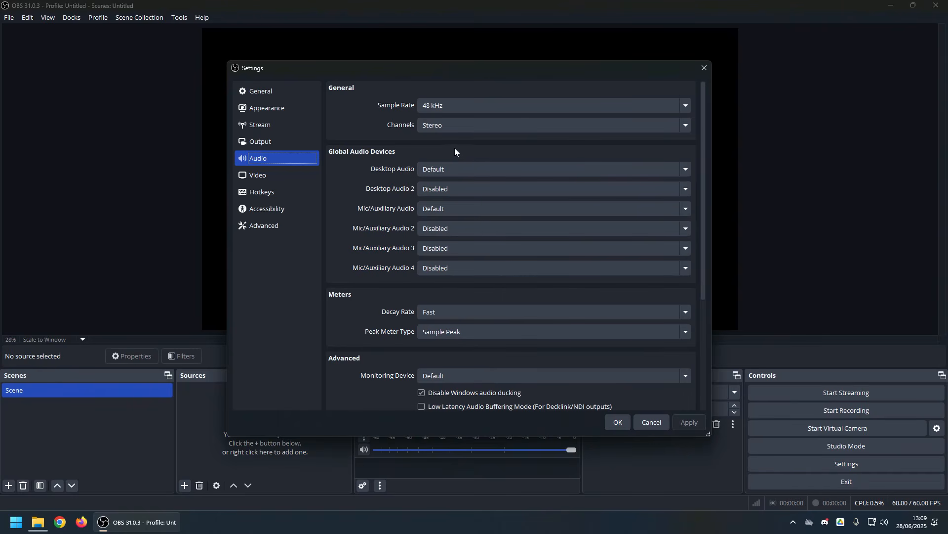
pyautogui.click(476, 173)
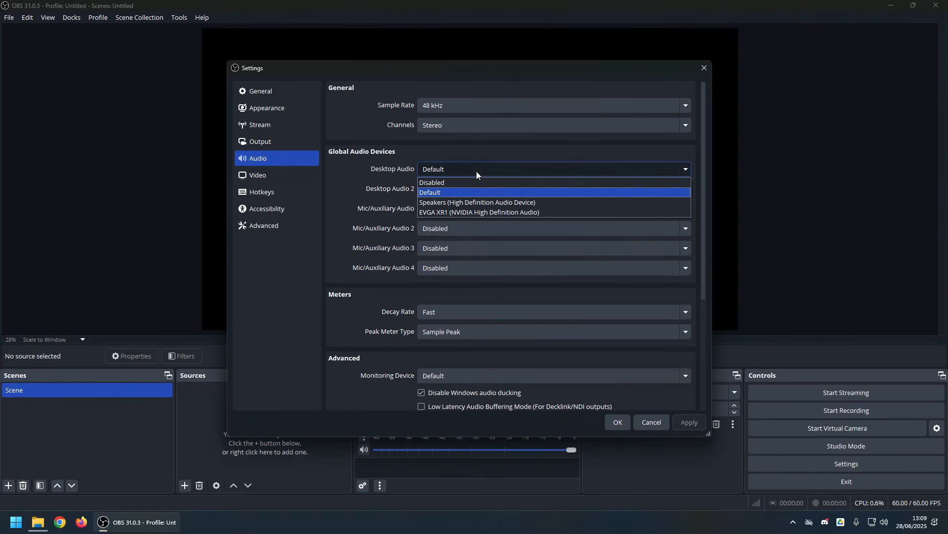
pyautogui.click(482, 200)
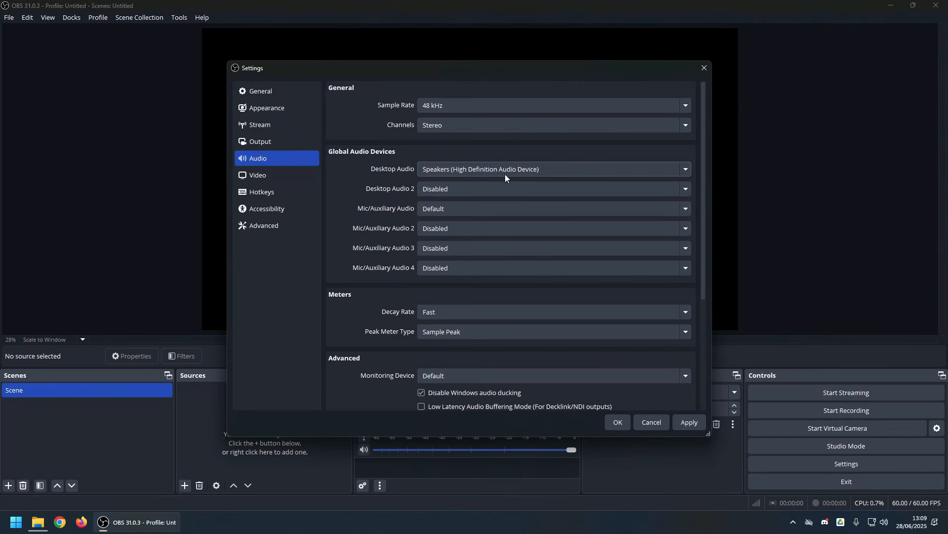
pyautogui.click(463, 209)
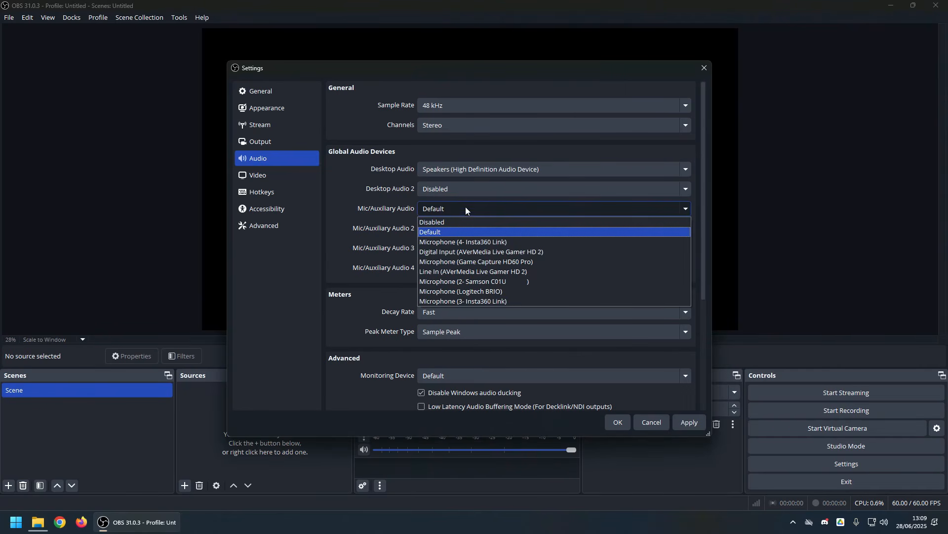
pyautogui.click(503, 282)
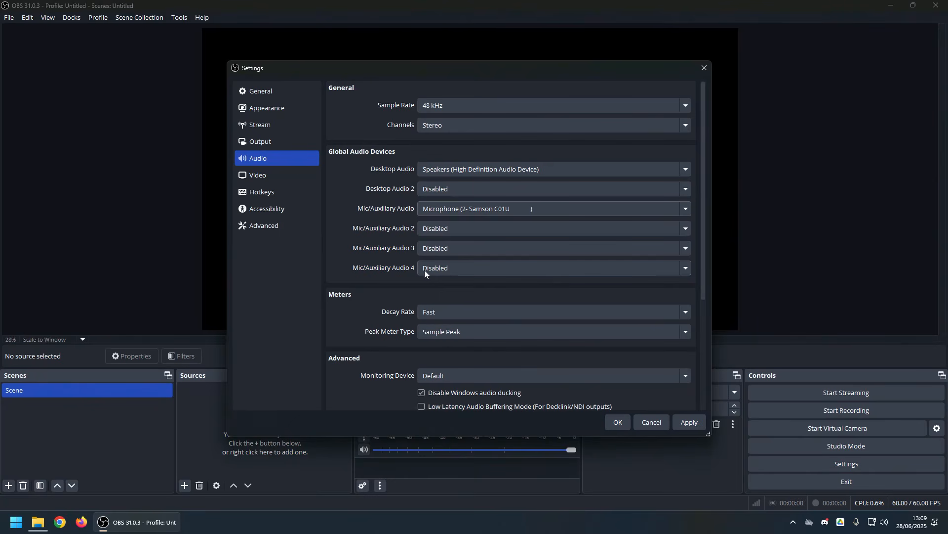
pyautogui.click(679, 421)
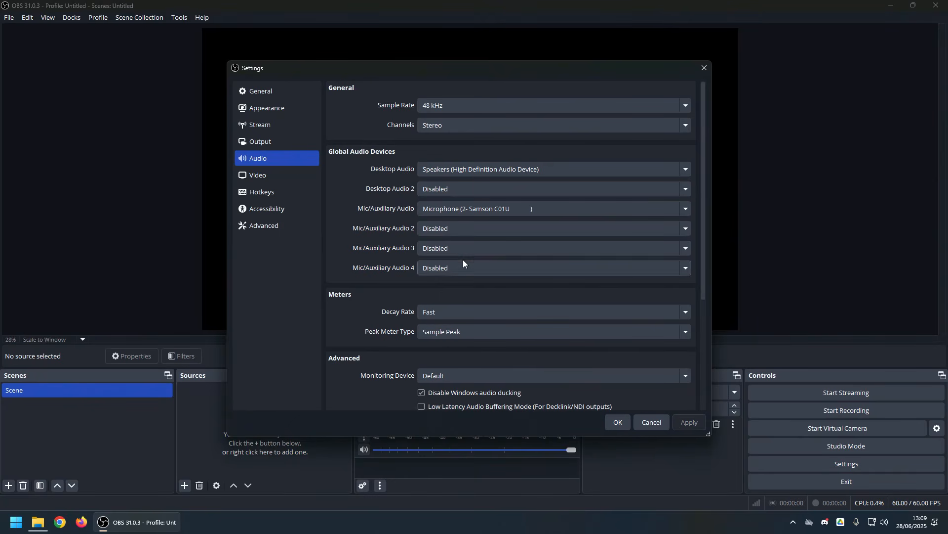
# - Switch the output mode to Advanced and set the recording type to Custom Output (FFmpeg)
pyautogui.click(286, 141)
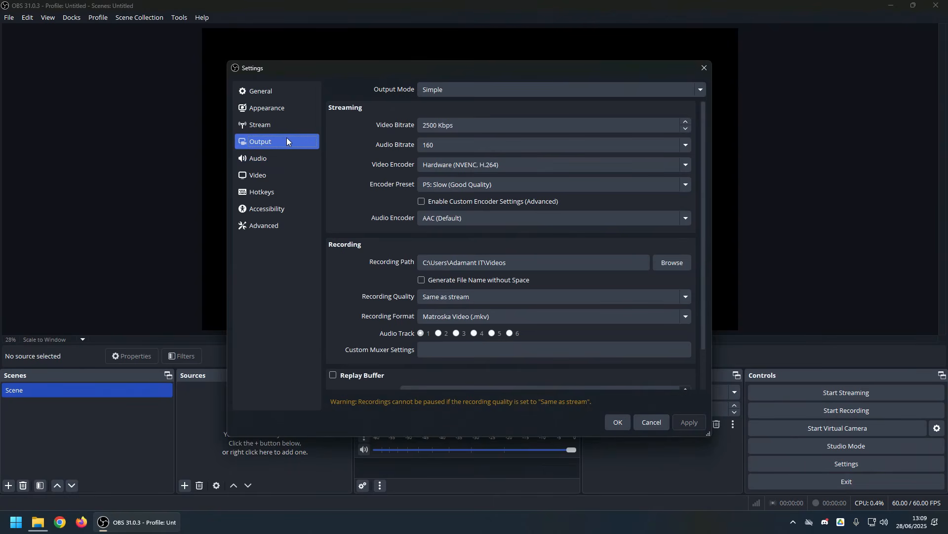
pyautogui.click(462, 91)
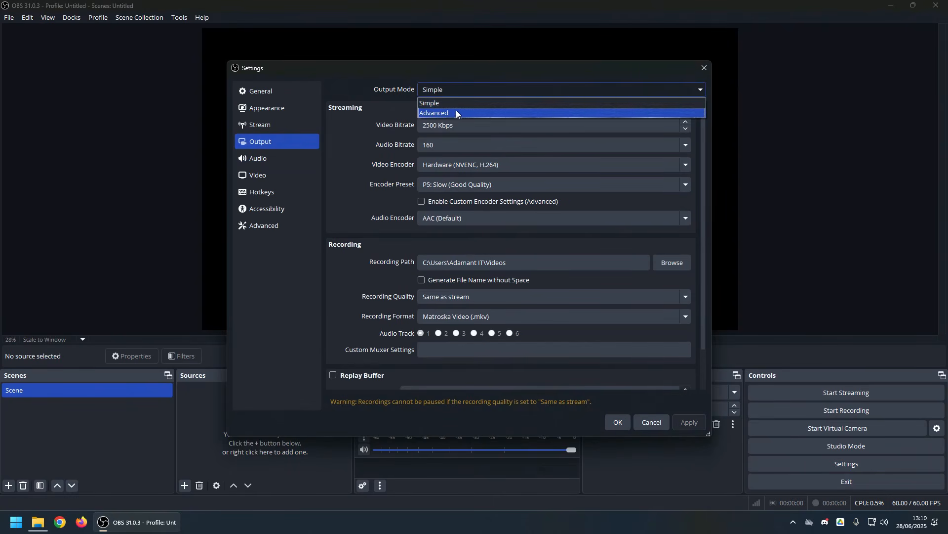
pyautogui.click(456, 109)
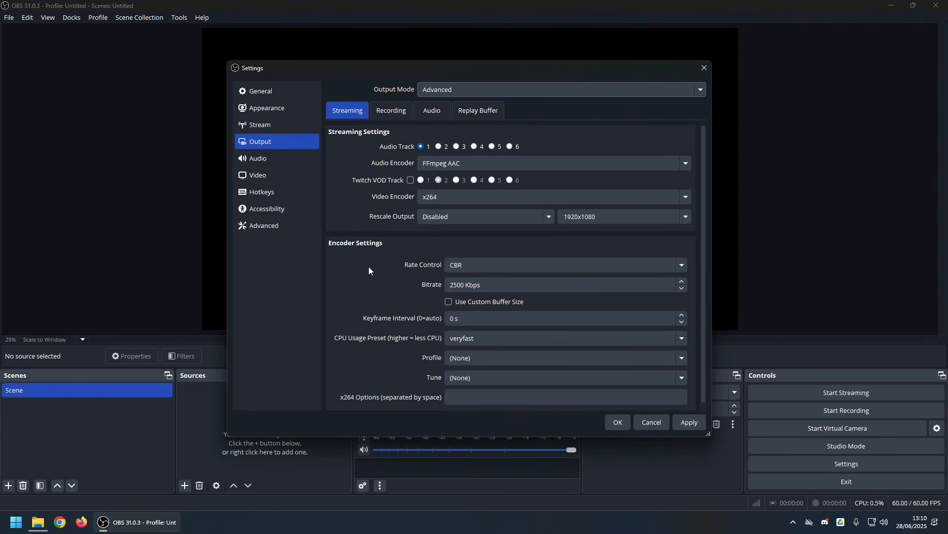
pyautogui.click(391, 113)
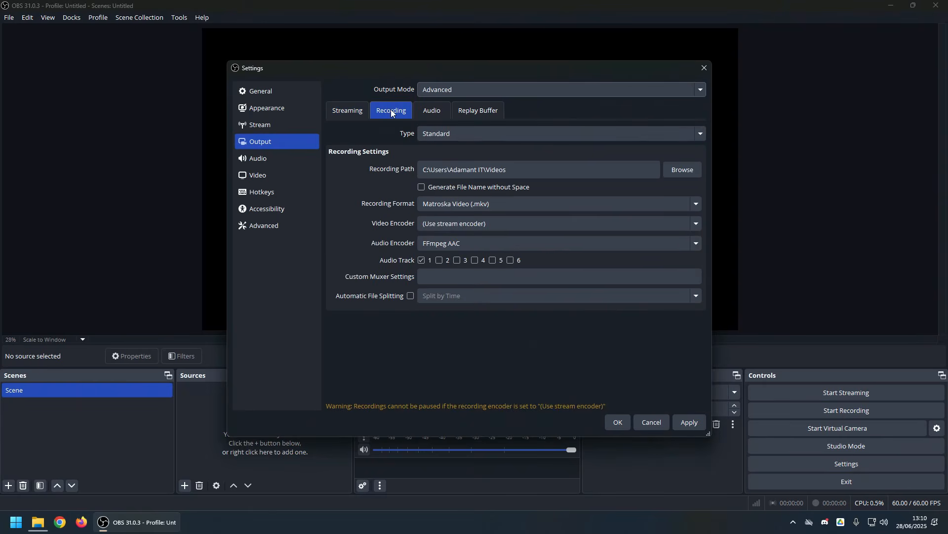
pyautogui.click(484, 134)
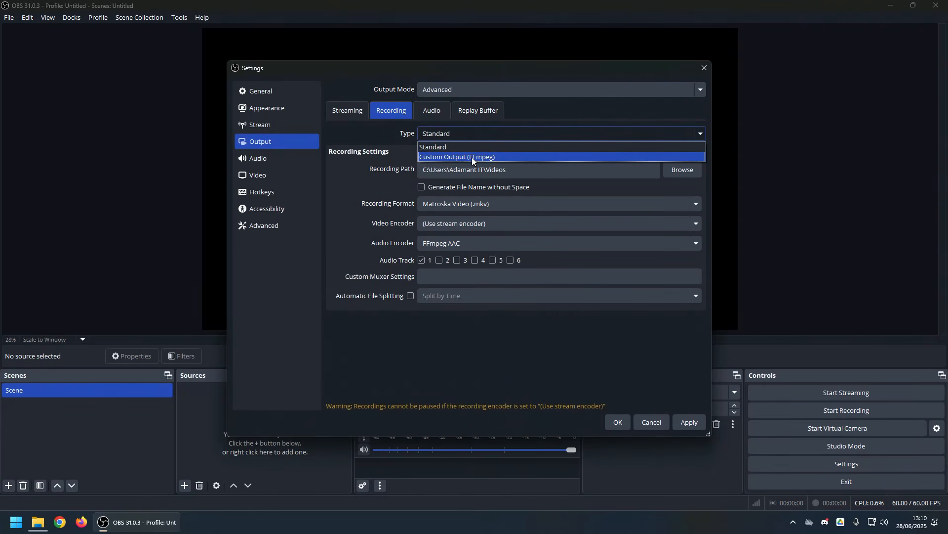
pyautogui.click(473, 157)
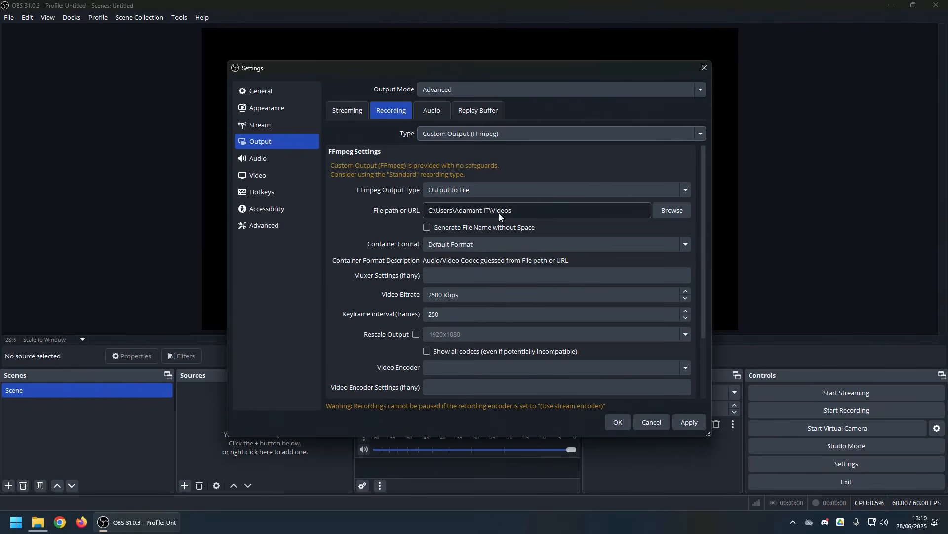
# - Set the container format of the FFmpeg recording to matroska
pyautogui.click(494, 242)
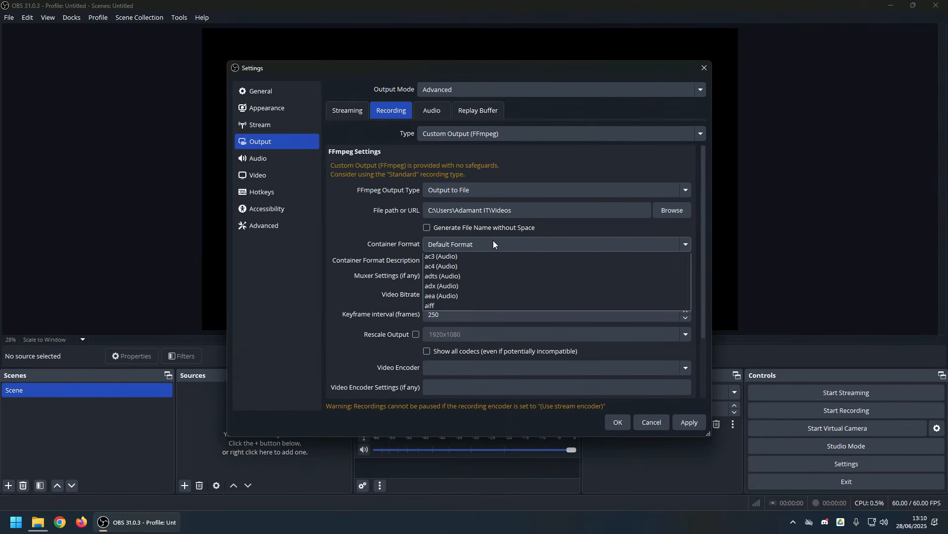
pyautogui.scroll(-17, 471, 303)
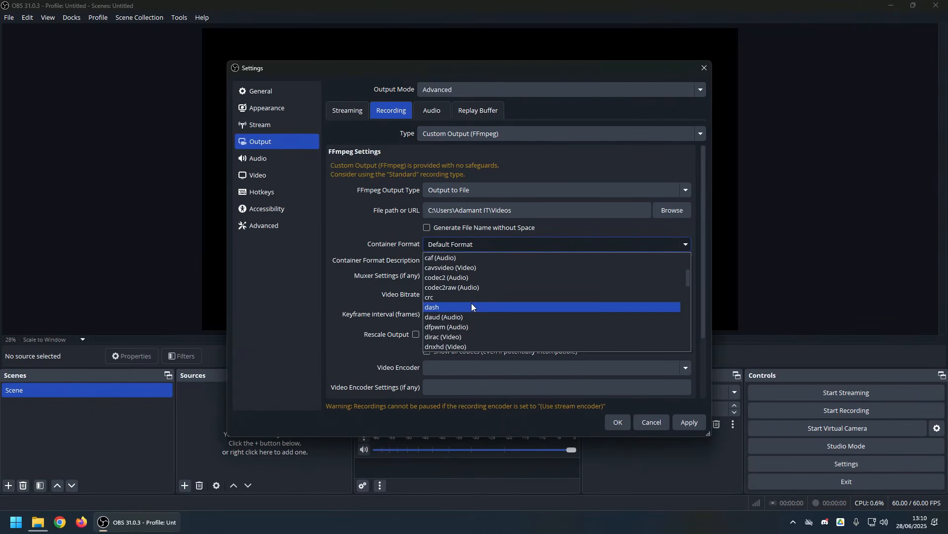
pyautogui.scroll(-12, 470, 301)
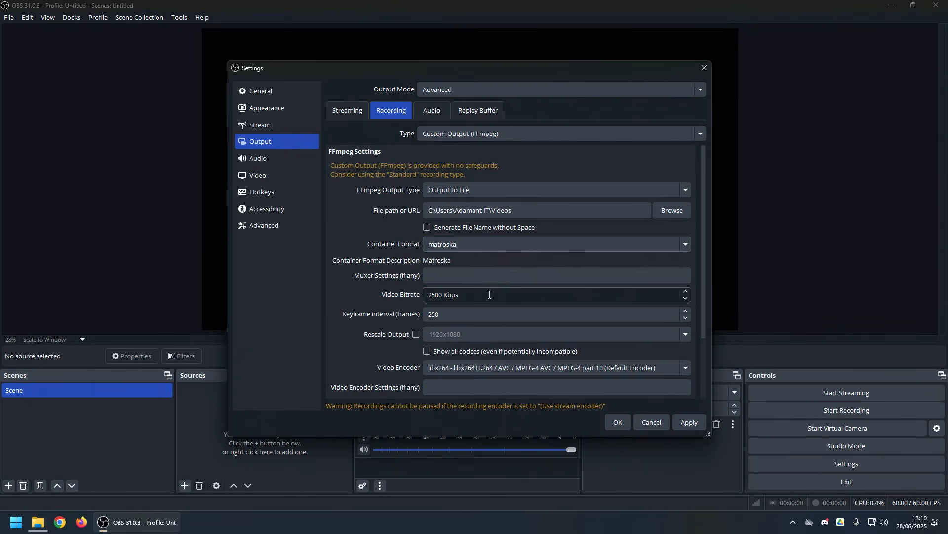
# - Set the video bitrate of the FFmpeg recording to 20000 Kbps
pyautogui.tripleClick(490, 294)
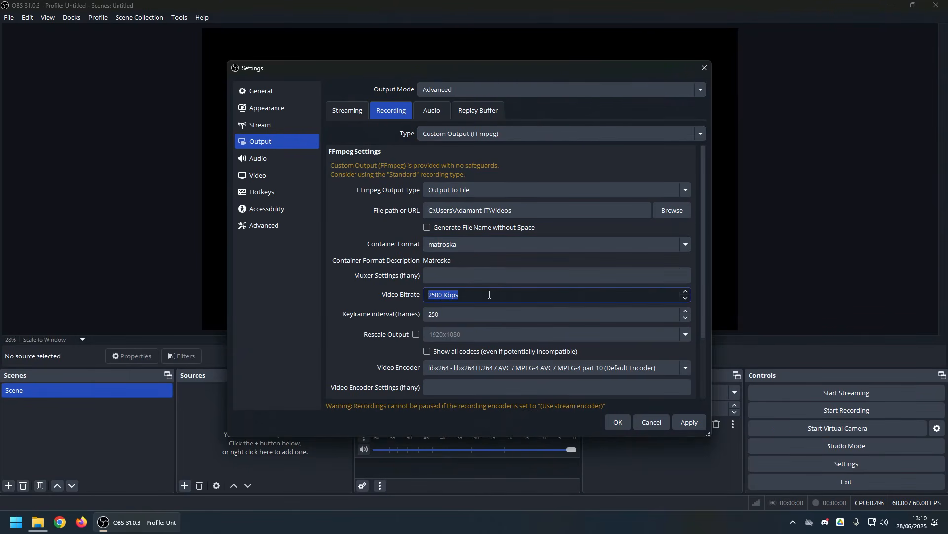
pyautogui.click(511, 295)
pyautogui.hotkey('ctrl', 'a')
pyautogui.write('20000')
pyautogui.moveTo(429, 296); pyautogui.dragTo(435, 295)
pyautogui.click(354, 293)
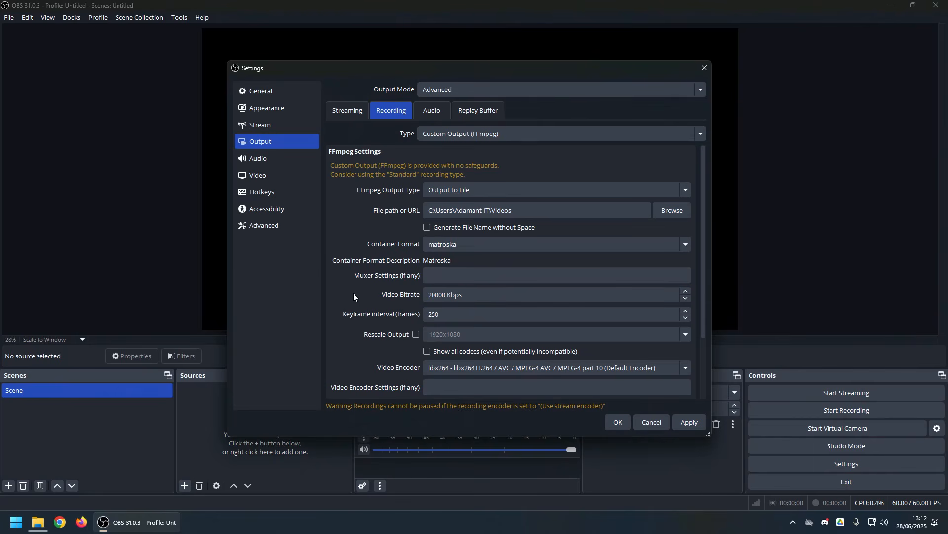
# - Set the video encoder of the FFmpeg recording to av1_nvenc - NVIDIA NVENC av1 encoder
pyautogui.scroll(-2, 354, 292)
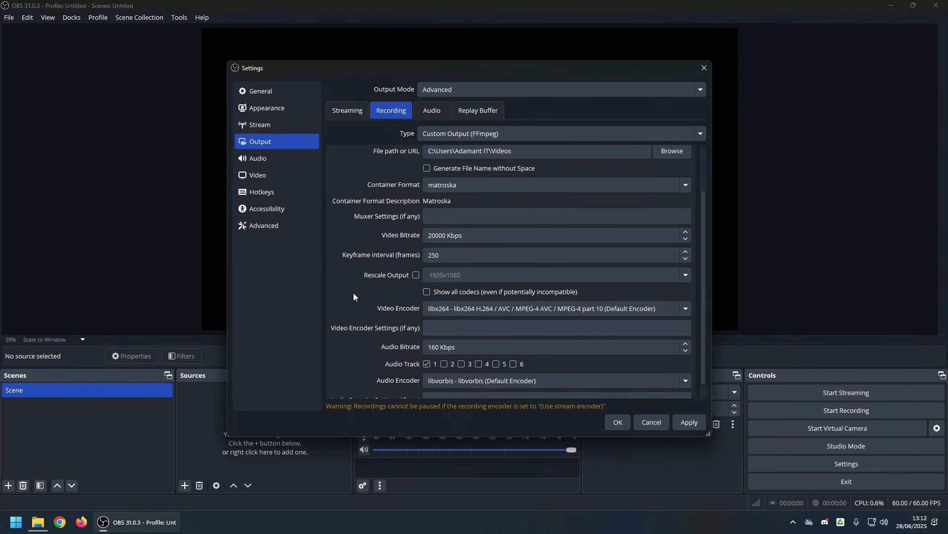
pyautogui.scroll(-1, 354, 292)
pyautogui.click(472, 311)
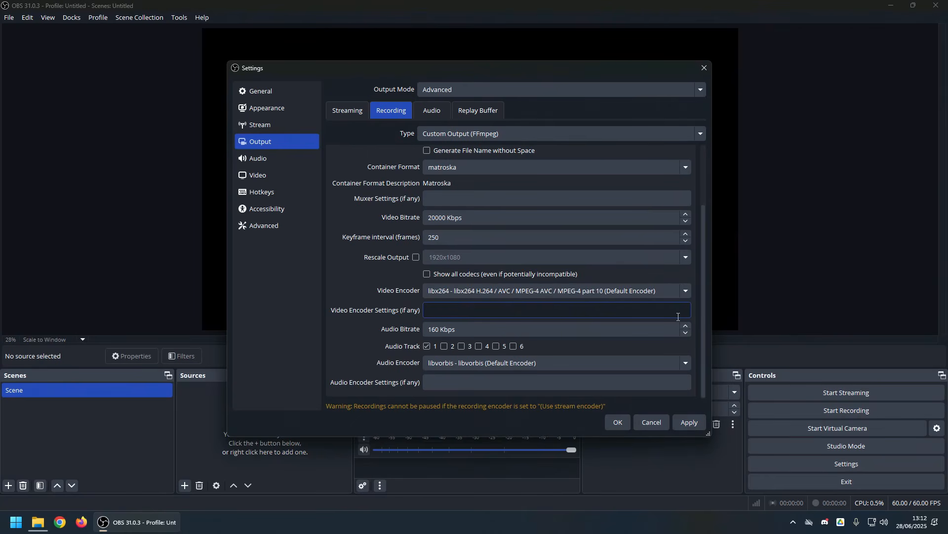
pyautogui.click(643, 291)
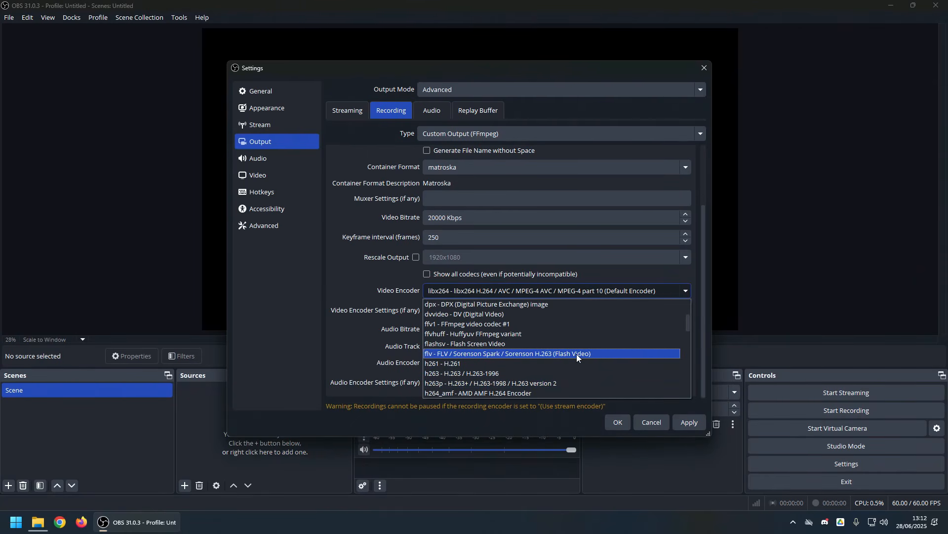
pyautogui.scroll(3, 577, 353)
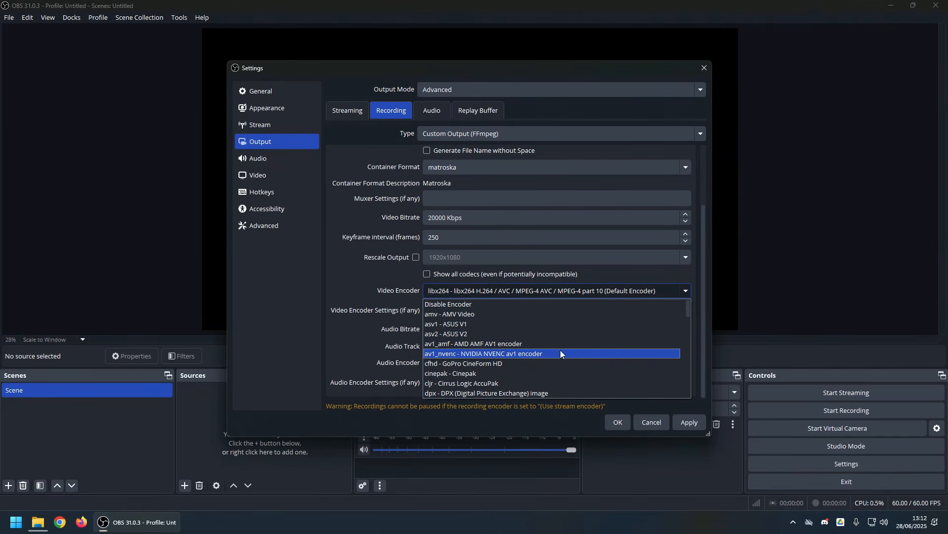
pyautogui.click(557, 354)
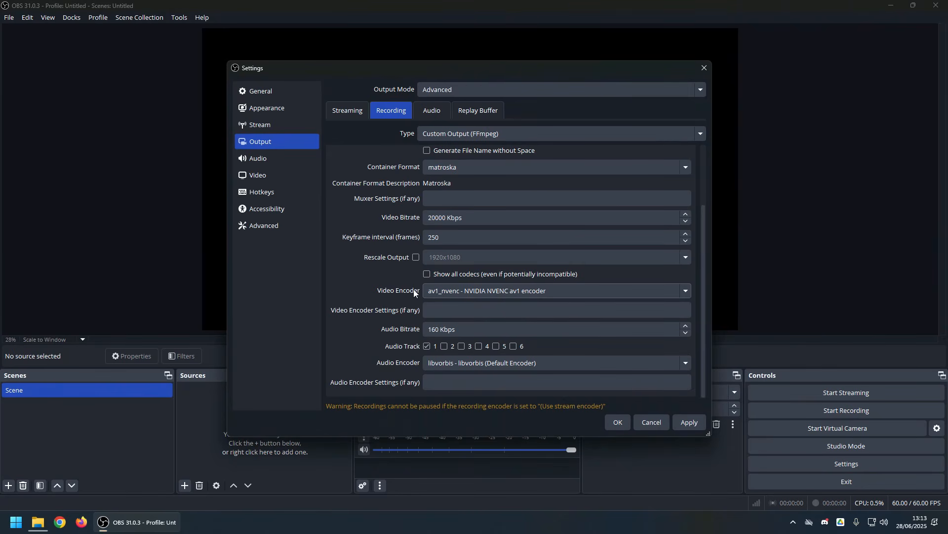
pyautogui.click(544, 295)
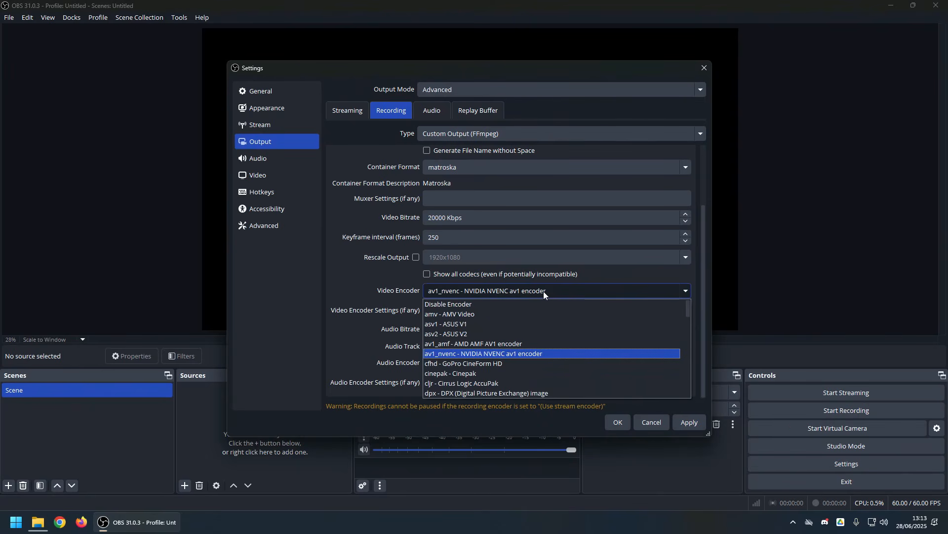
pyautogui.click(544, 295)
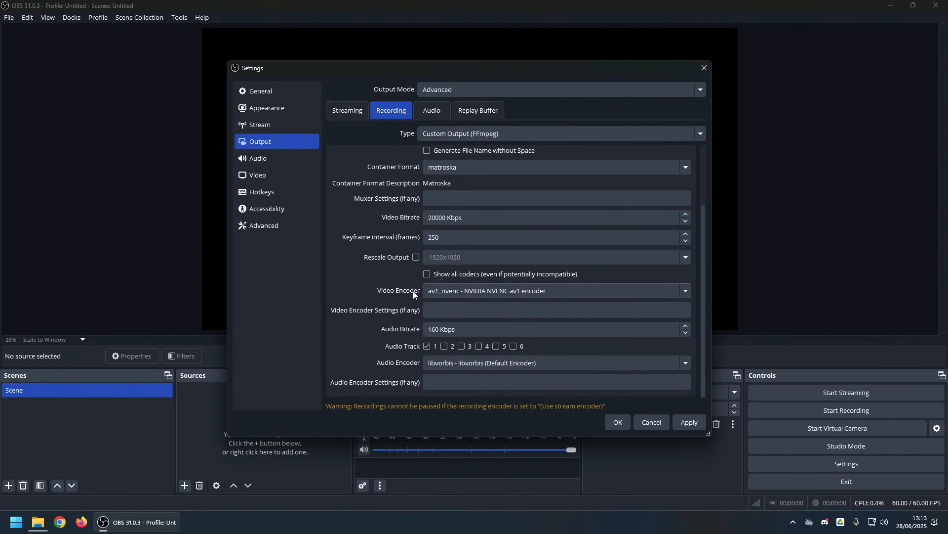
pyautogui.click(466, 294)
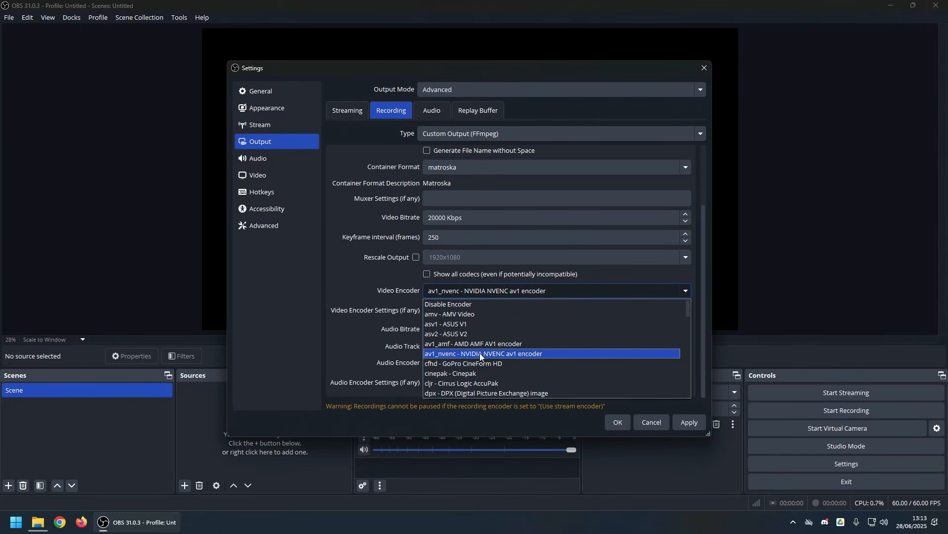
pyautogui.scroll(-2, 481, 356)
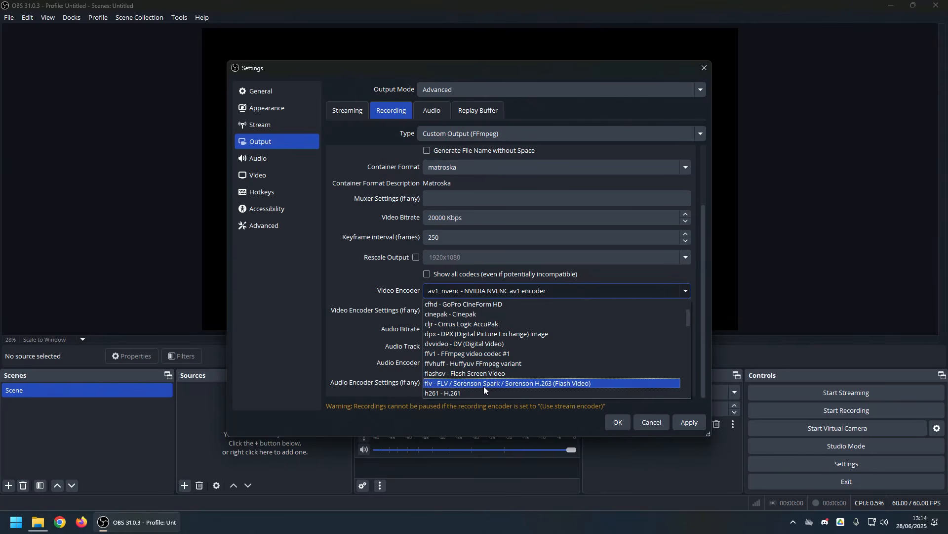
pyautogui.click(461, 289)
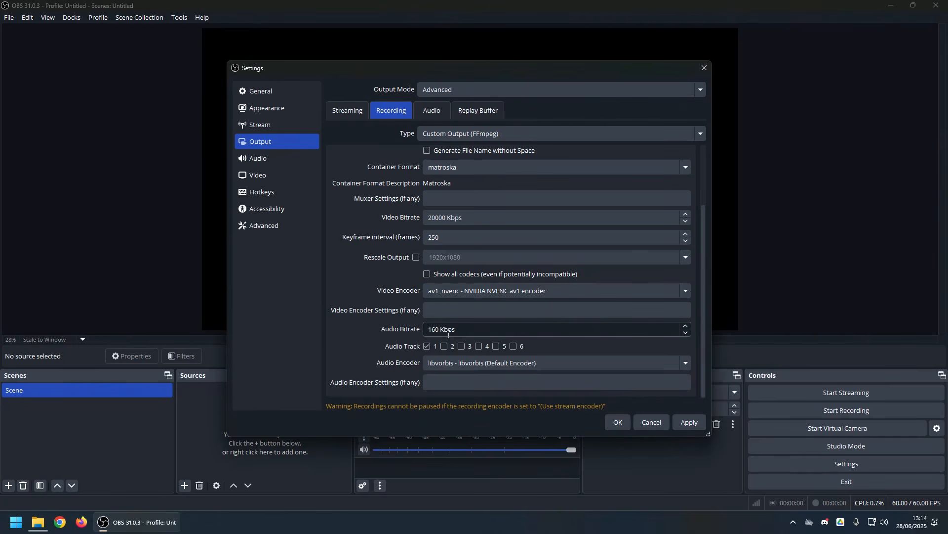
# - Apply the recording output settings and close the settings window
pyautogui.click(690, 422)
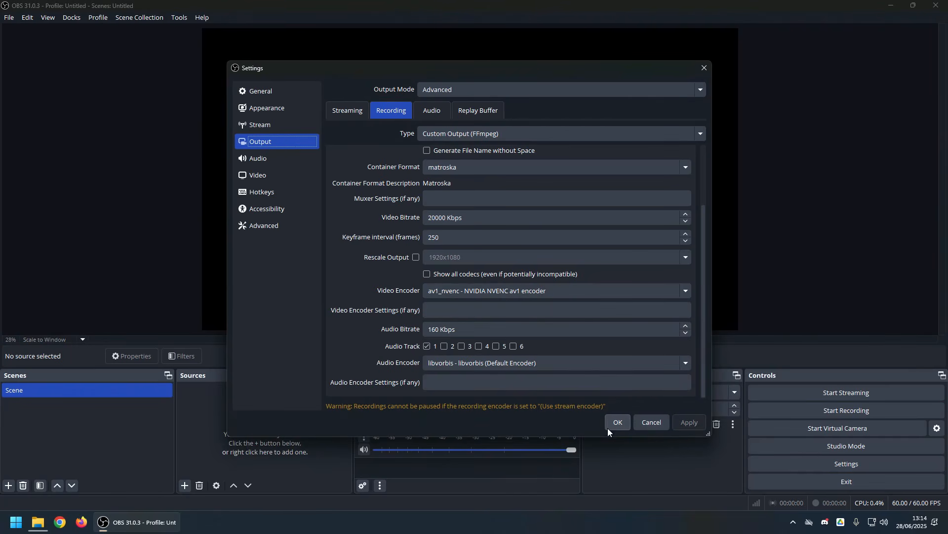
pyautogui.click(281, 126)
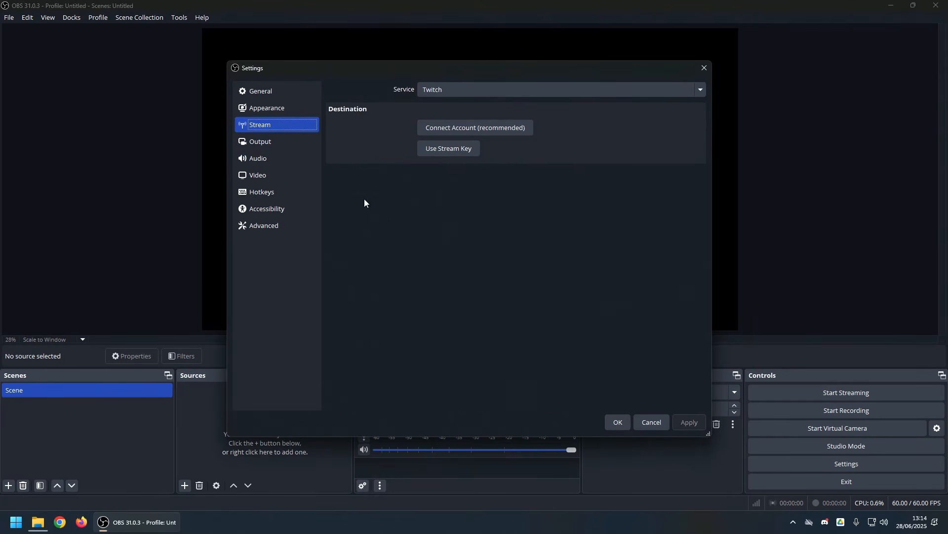
pyautogui.click(283, 93)
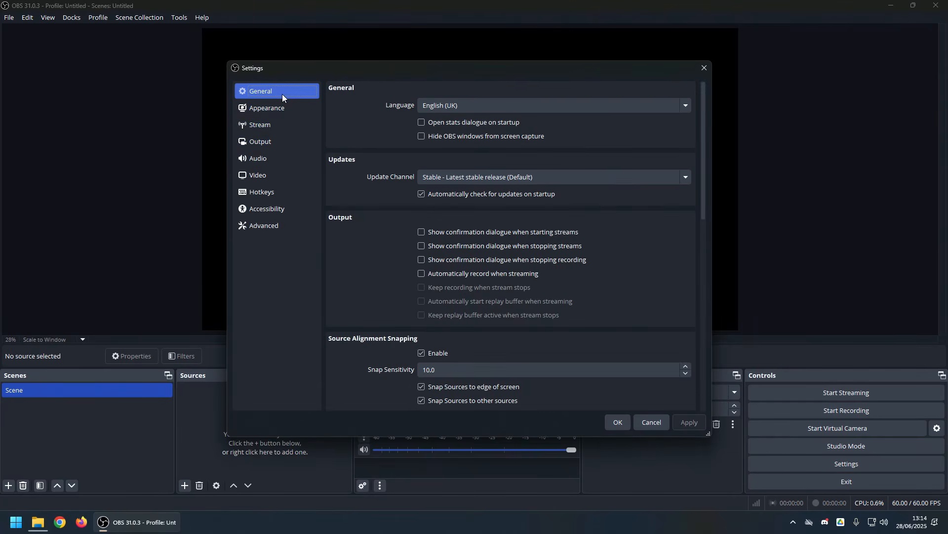
pyautogui.click(612, 421)
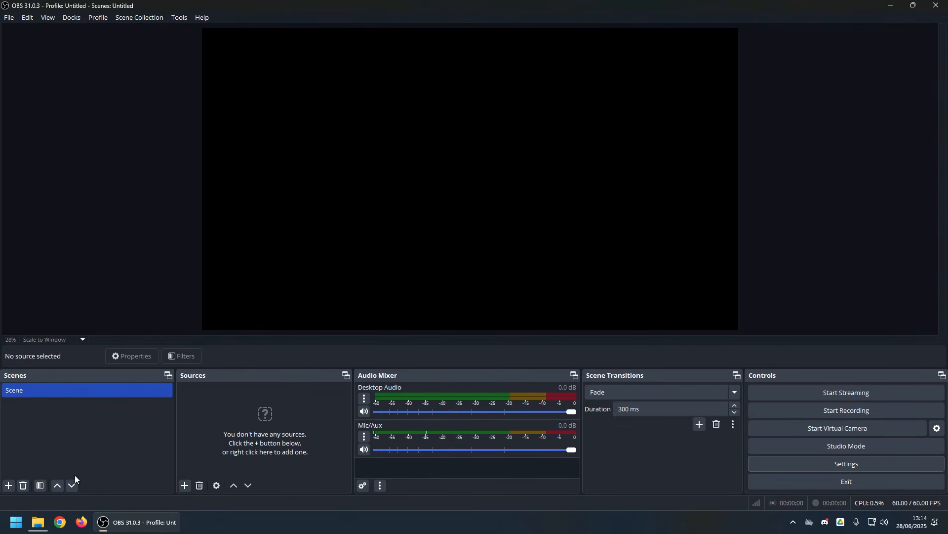
# - Add a new scene named 4k Tile
pyautogui.click(22, 485)
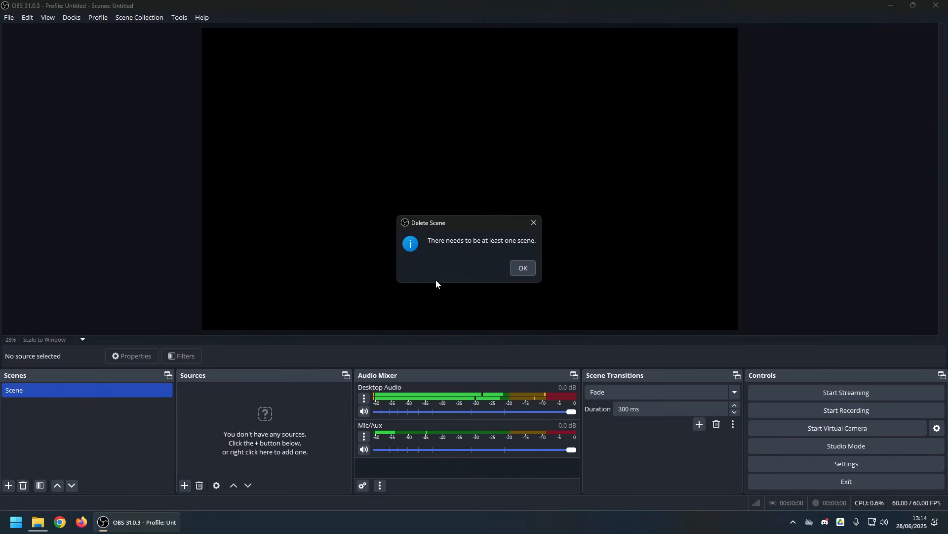
pyautogui.click(513, 269)
pyautogui.click(8, 485)
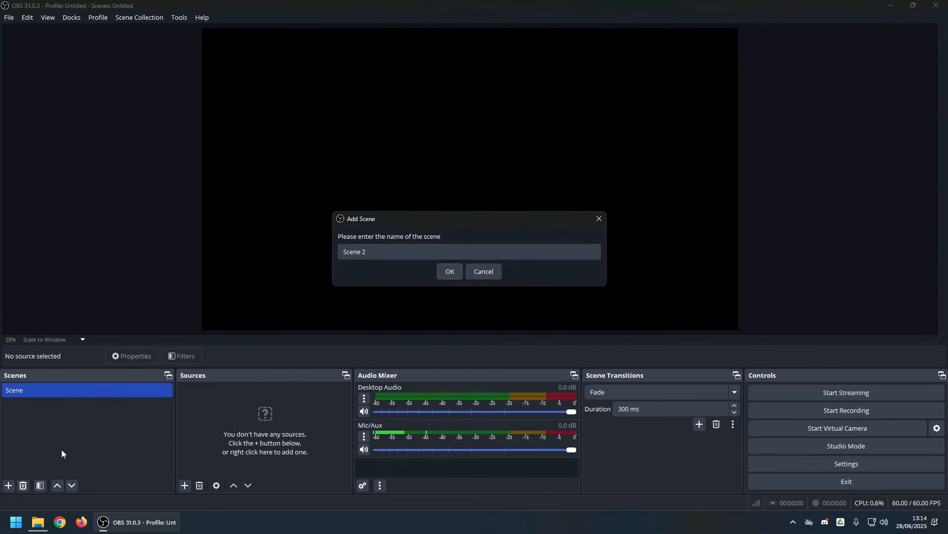
pyautogui.write('4')
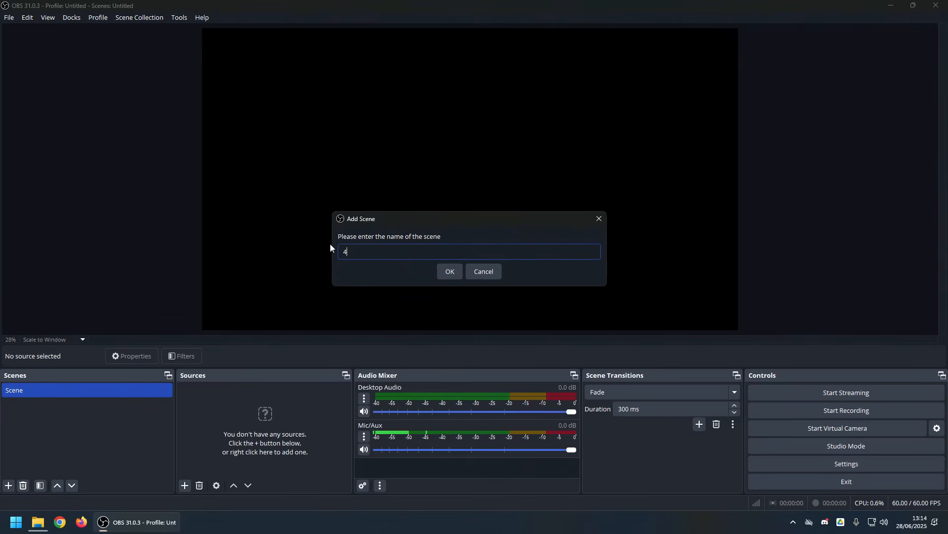
pyautogui.write('k Tile')
pyautogui.press('Return')
# - Delete the original scene named Scene
pyautogui.click(47, 390)
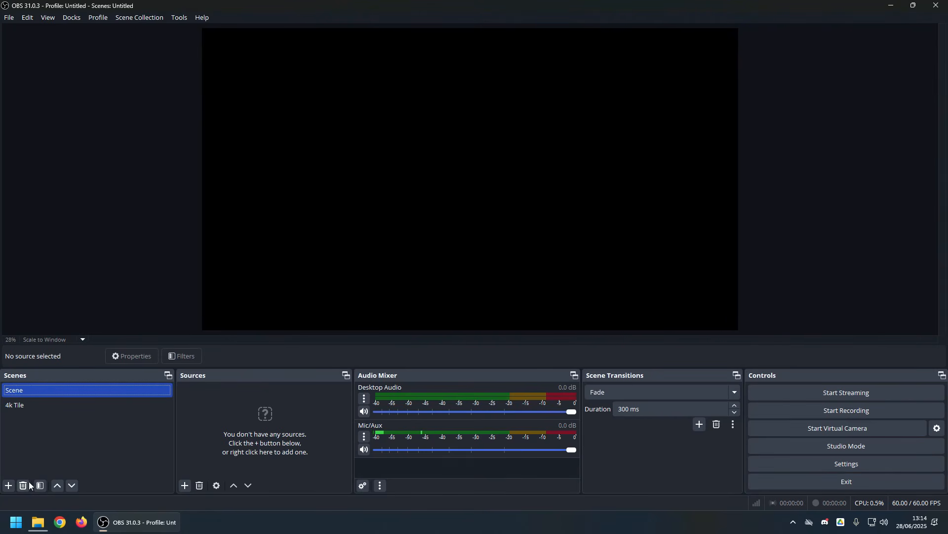
pyautogui.click(24, 486)
pyautogui.click(499, 268)
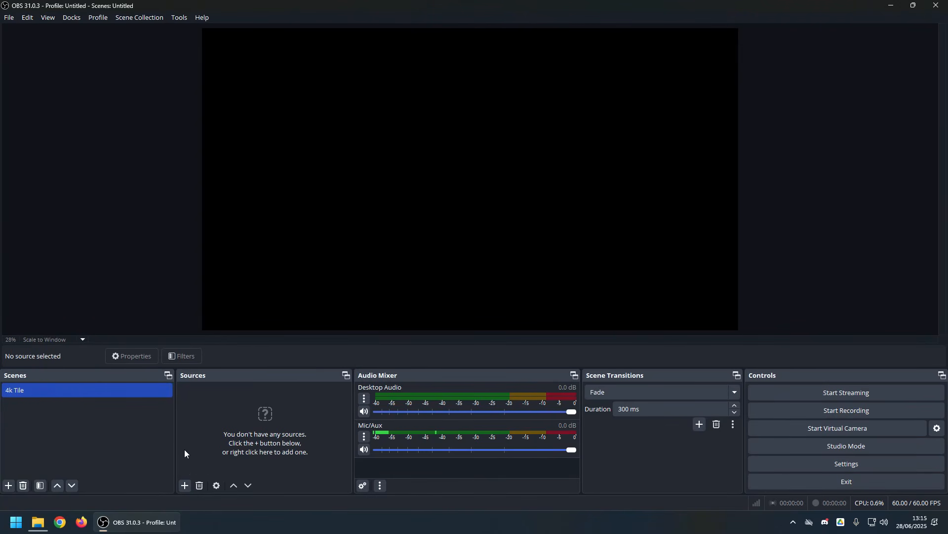
# - Add a Video Capture Device source named Facecam that uses the Insta360 Link device
pyautogui.click(185, 486)
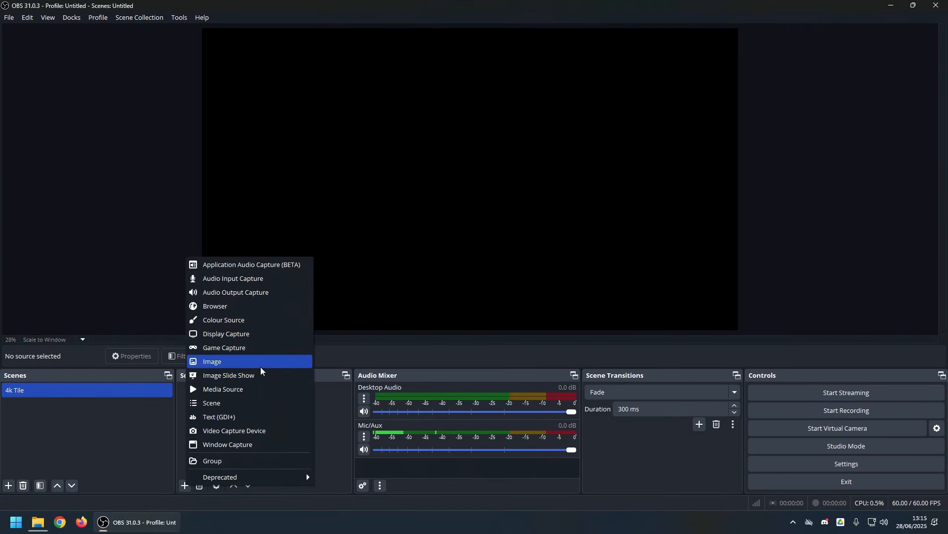
pyautogui.click(259, 431)
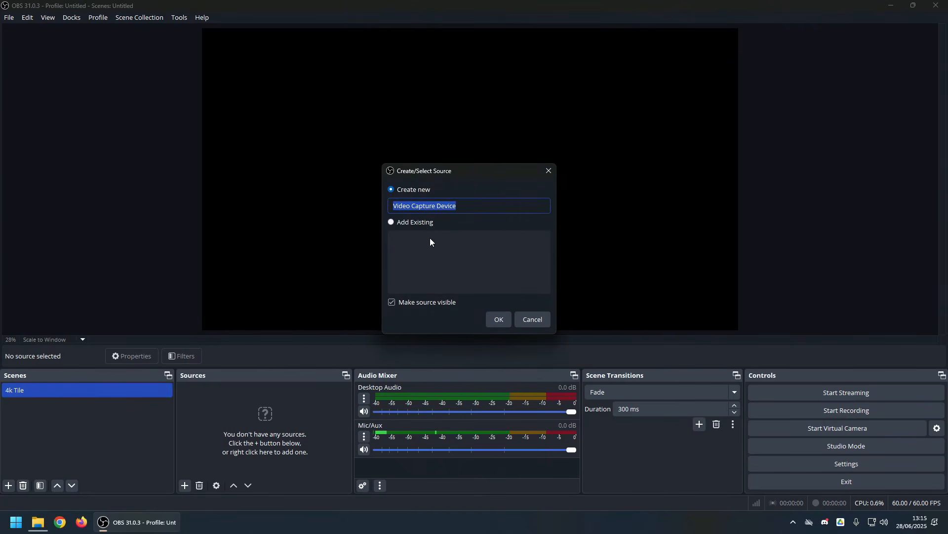
pyautogui.write('Fc')
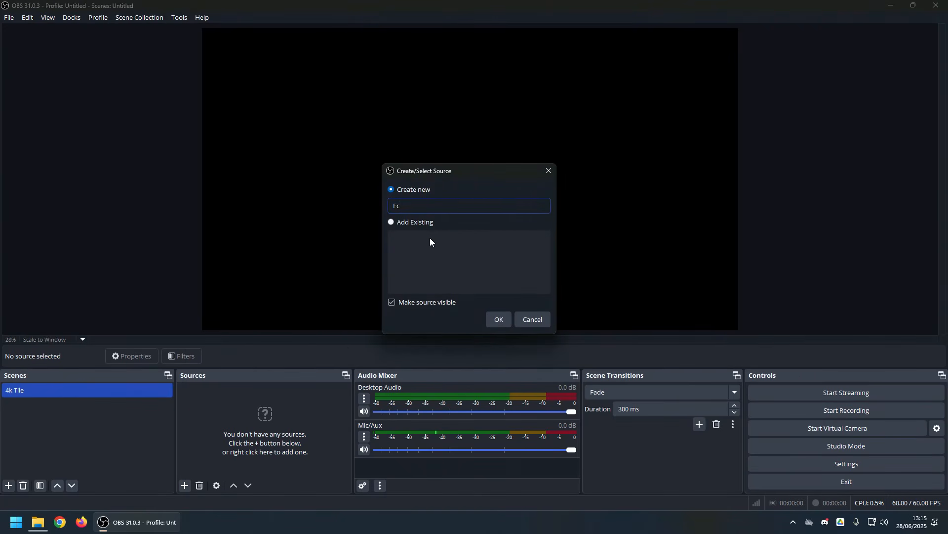
pyautogui.press('BackSpace')
pyautogui.write('acecam')
pyautogui.press('Return')
pyautogui.click(478, 259)
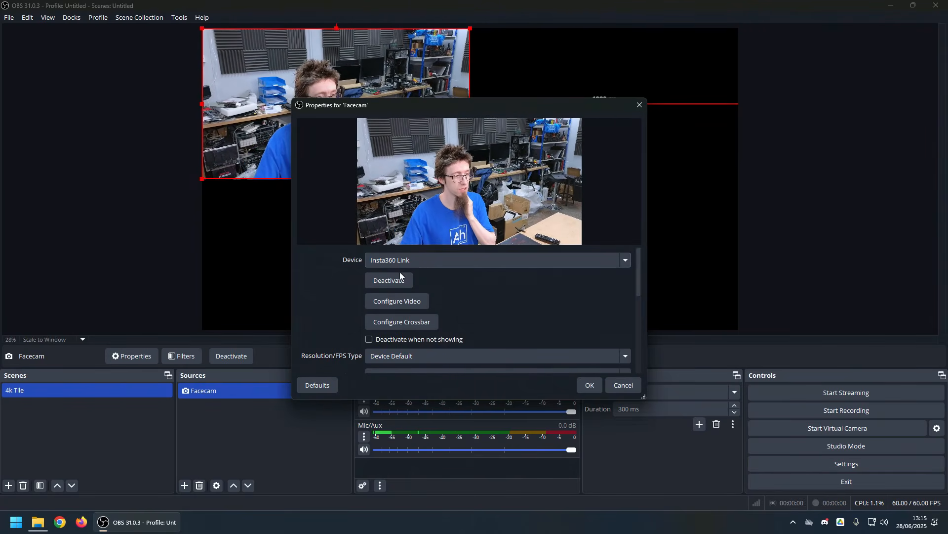
# - Give the Facecam source a custom resolution of 1920x1080 at 60 FPS and accept its properties
pyautogui.scroll(-1, 502, 309)
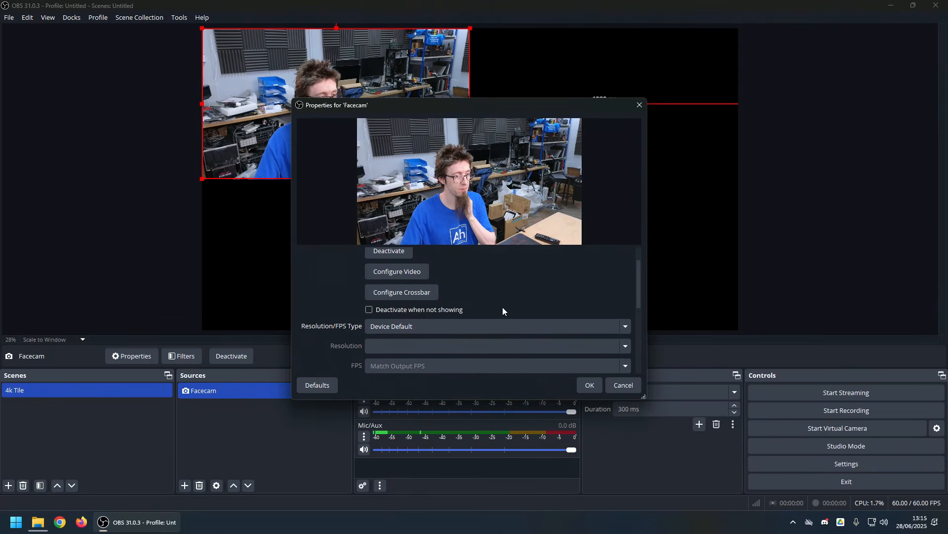
pyautogui.click(445, 324)
pyautogui.click(428, 347)
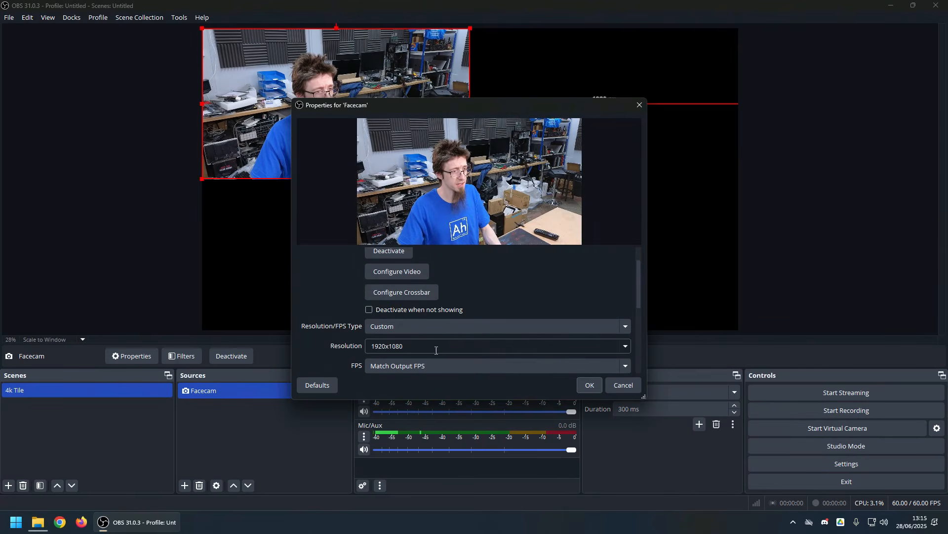
pyautogui.scroll(-1, 419, 341)
pyautogui.click(457, 307)
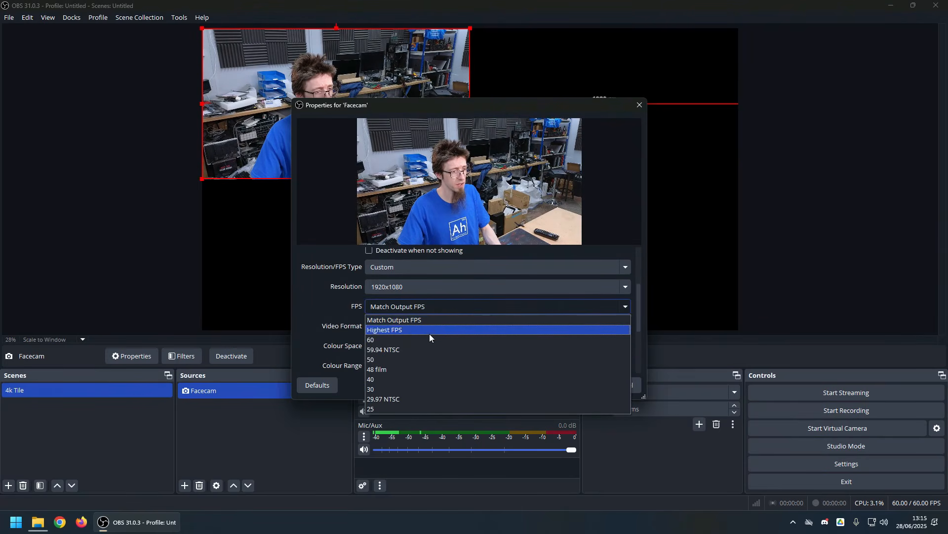
pyautogui.click(418, 339)
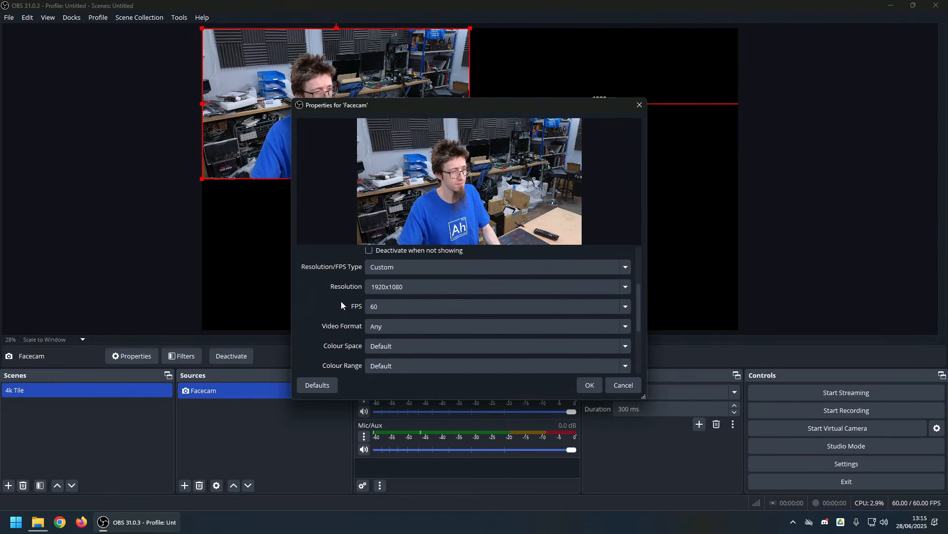
pyautogui.click(591, 387)
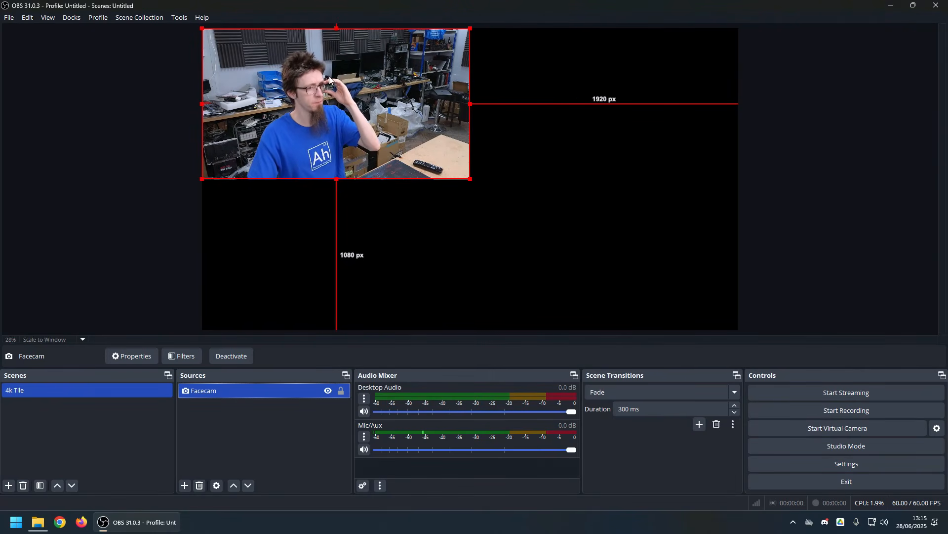
# - Add a Video Capture Device source named Benchcam that uses the Insta360 Link device
pyautogui.click(185, 485)
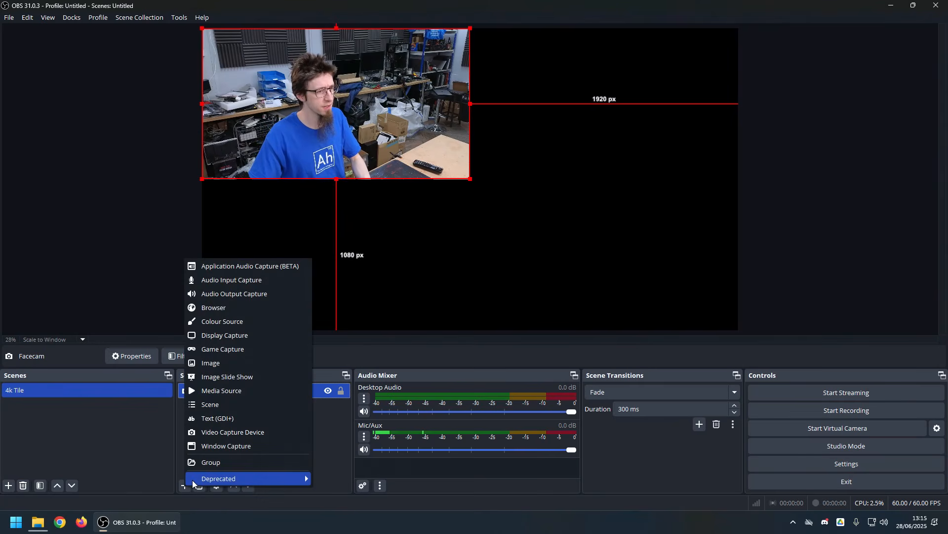
pyautogui.click(250, 429)
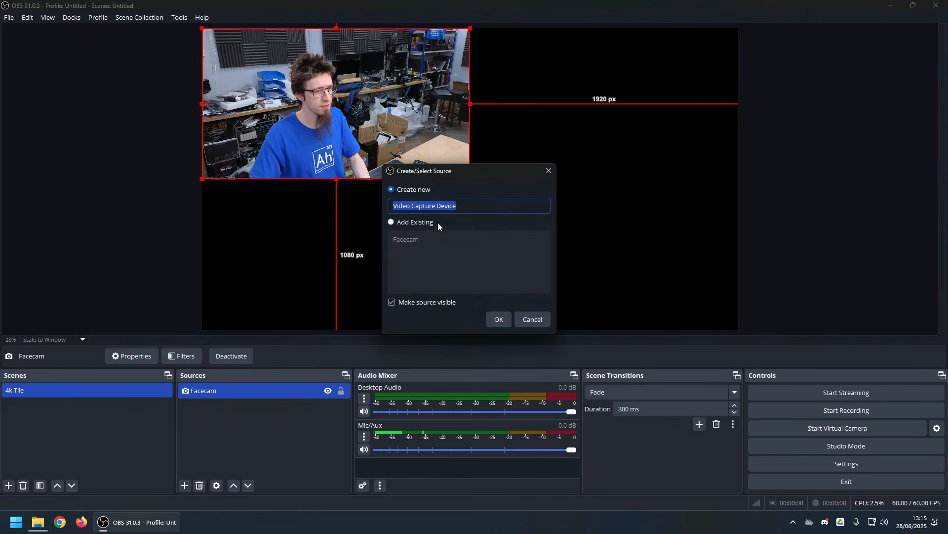
pyautogui.write('Benchcam')
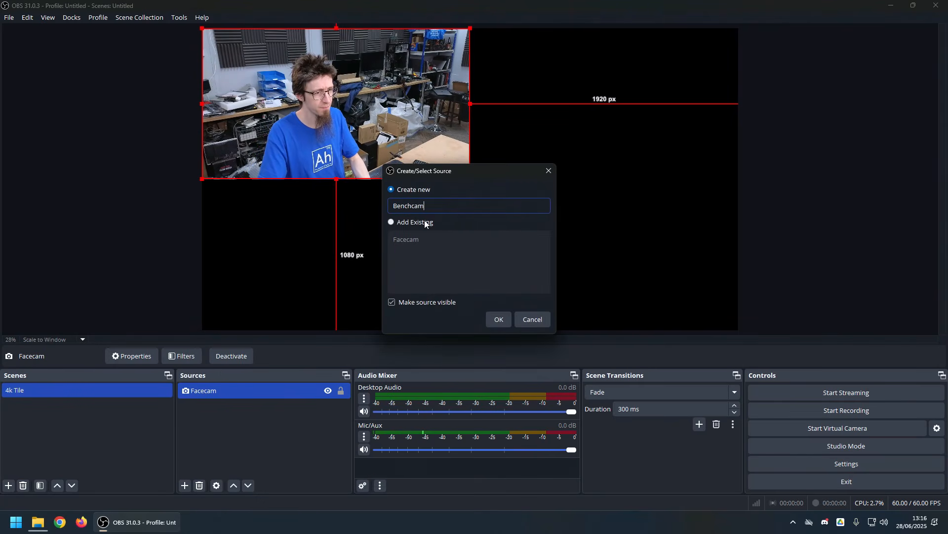
pyautogui.press('Return')
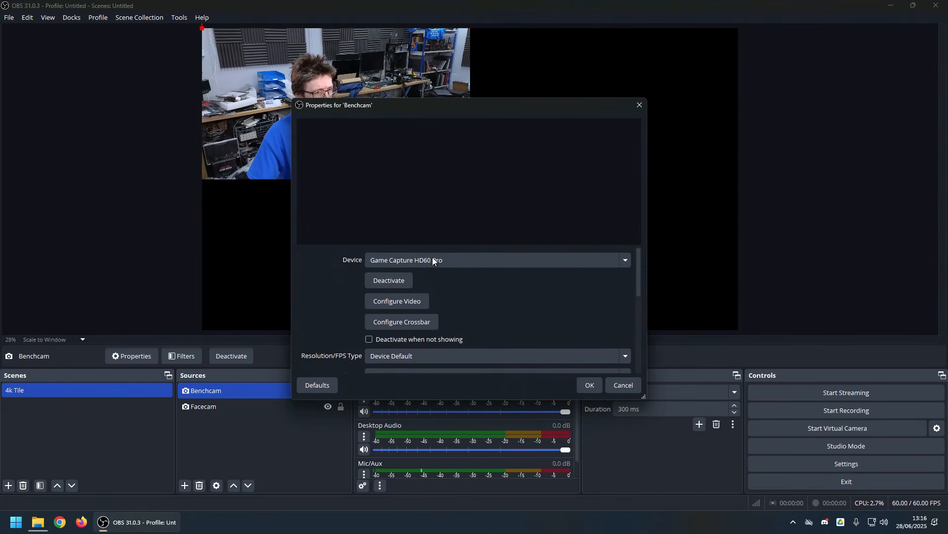
pyautogui.click(451, 260)
pyautogui.click(407, 312)
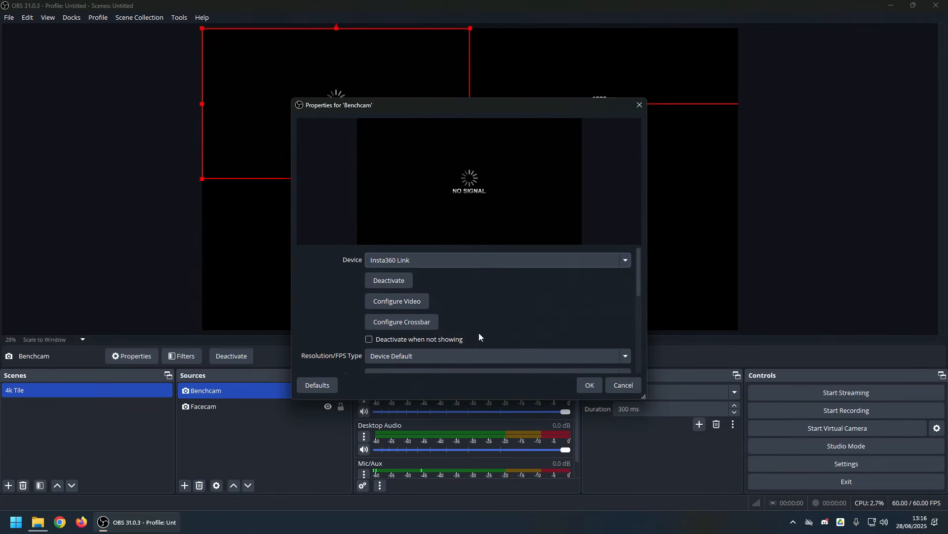
# - Give the Benchcam source a custom resolution of 1920x1080
pyautogui.scroll(-1, 469, 306)
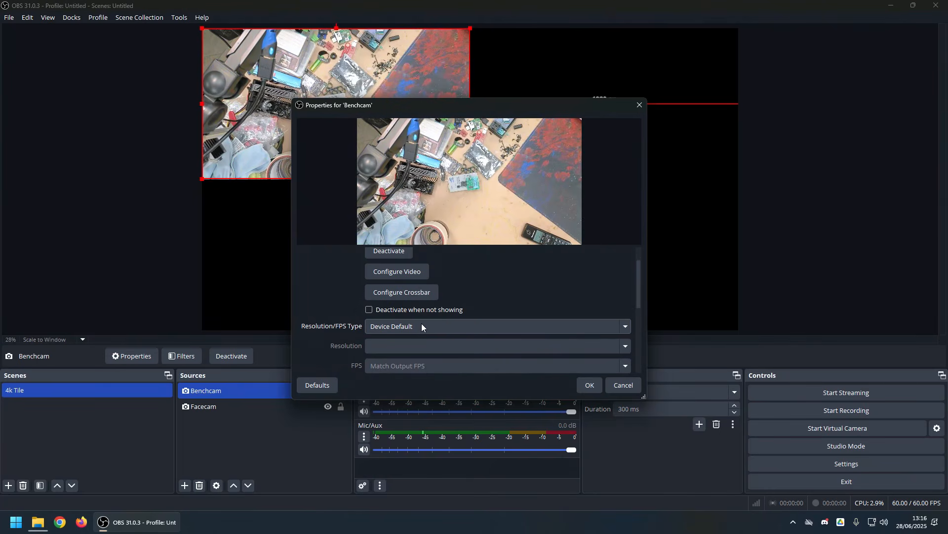
pyautogui.click(422, 324)
pyautogui.click(405, 338)
pyautogui.click(402, 326)
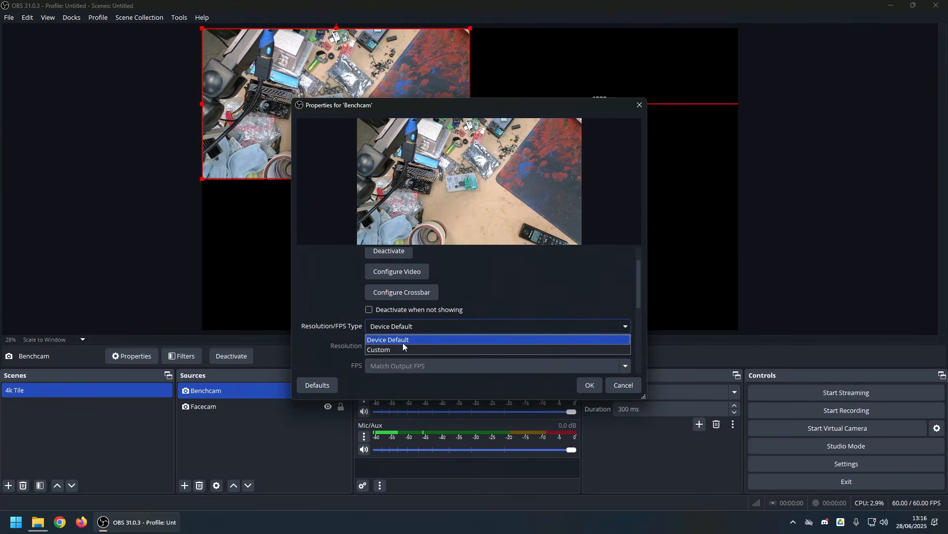
pyautogui.click(402, 342)
pyautogui.click(402, 344)
pyautogui.write('1920x14409')
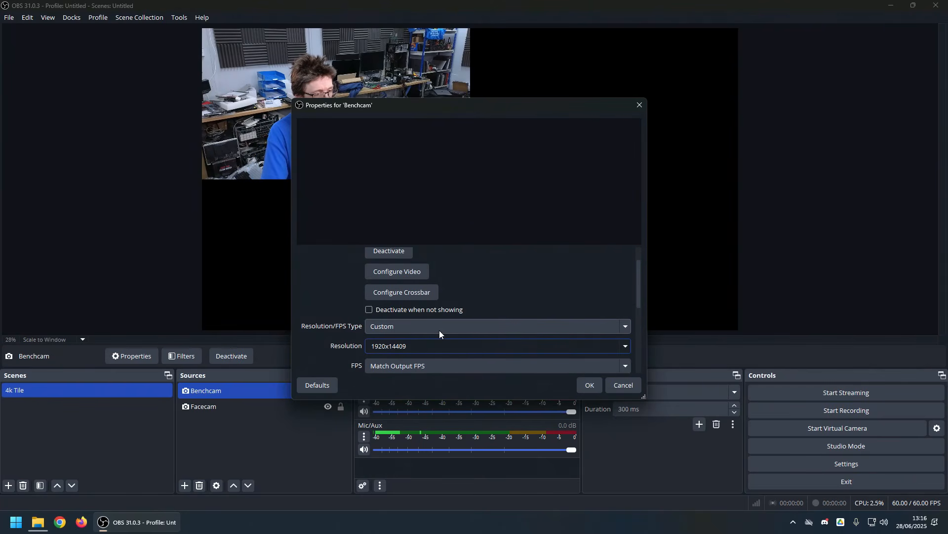
pyautogui.press('BackSpace')
pyautogui.press('BackSpace')
pyautogui.press('BackSpace')
pyautogui.write('080')
pyautogui.press('Tab')
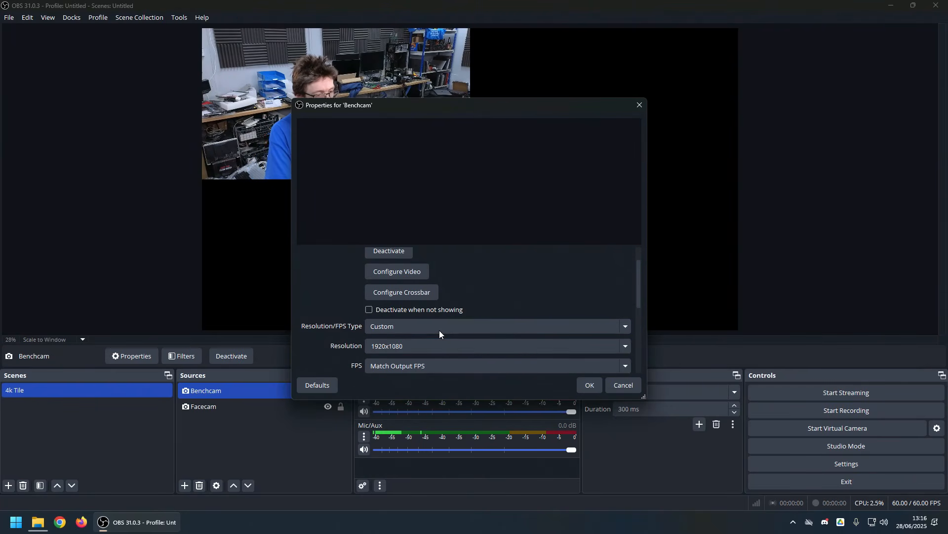
# - Set Benchcam to 60 FPS, accept its properties and place it in the upper-right quadrant of the canvas
pyautogui.click(438, 365)
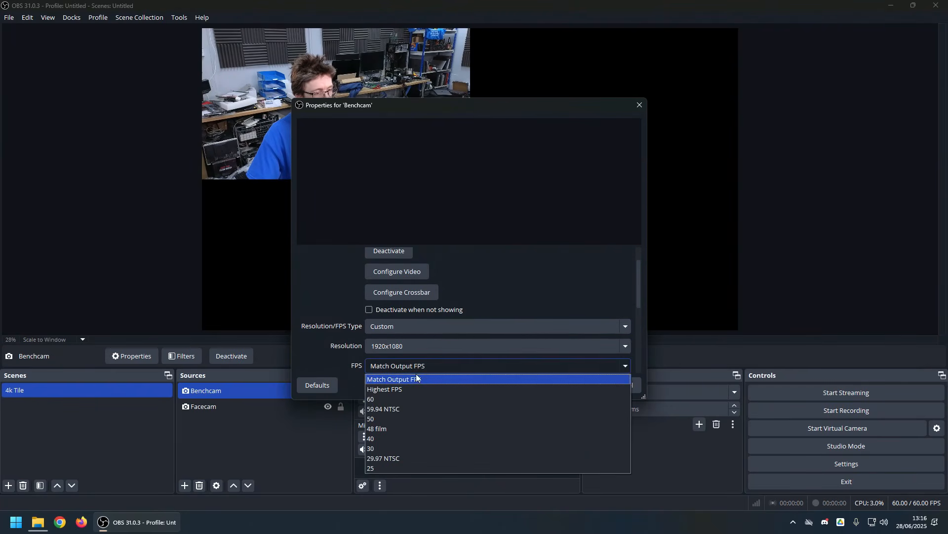
pyautogui.click(394, 399)
pyautogui.click(591, 386)
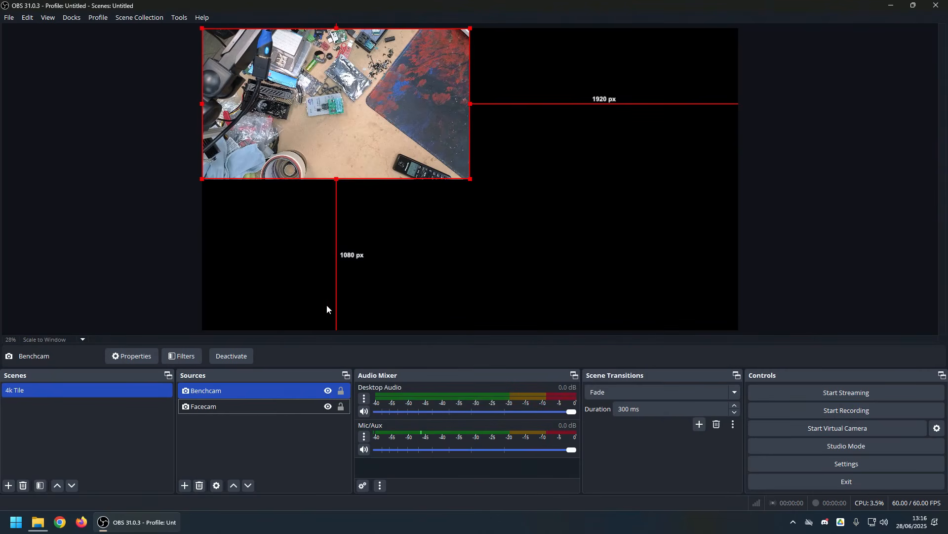
pyautogui.moveTo(357, 131); pyautogui.dragTo(611, 133)
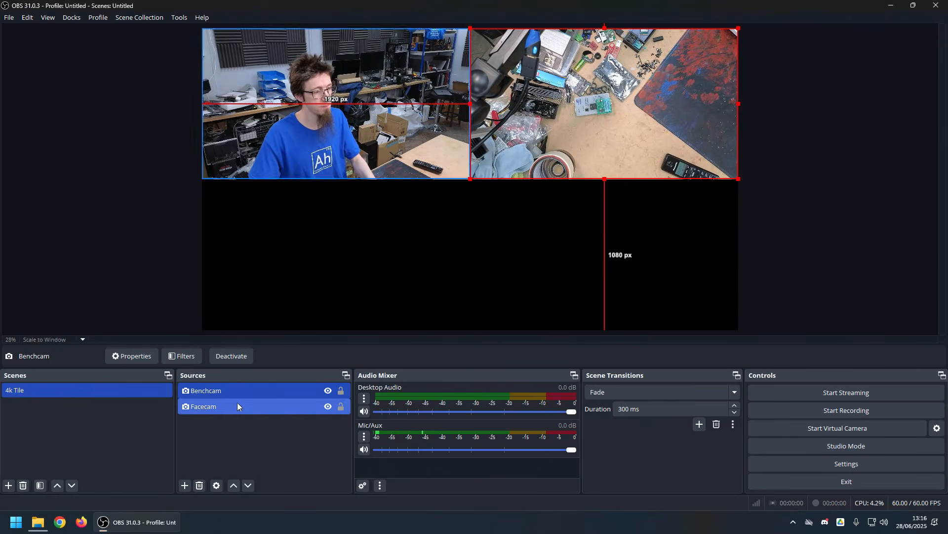
pyautogui.click(208, 443)
# - Add a Video Capture Device source named Multimeter that uses the Logitech BRIO device
pyautogui.click(187, 486)
pyautogui.click(235, 439)
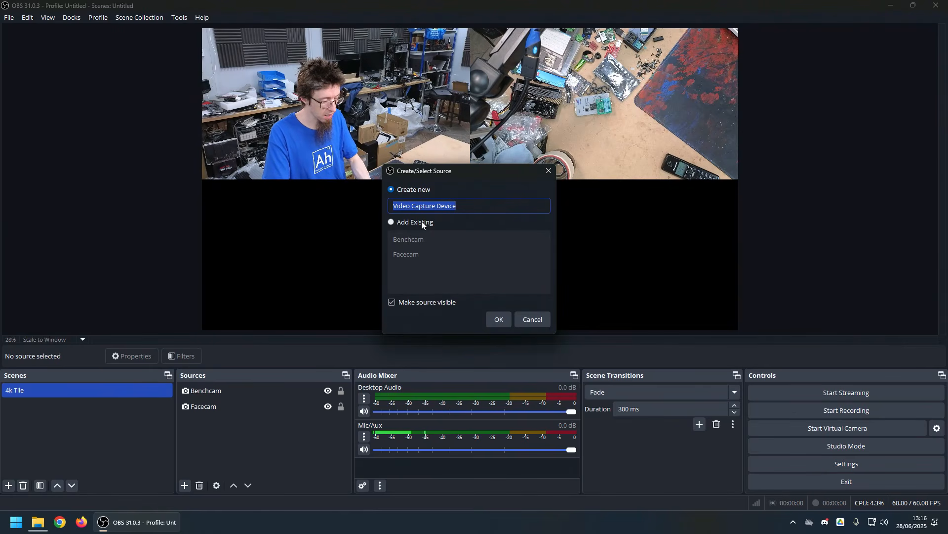
pyautogui.write('Multi')
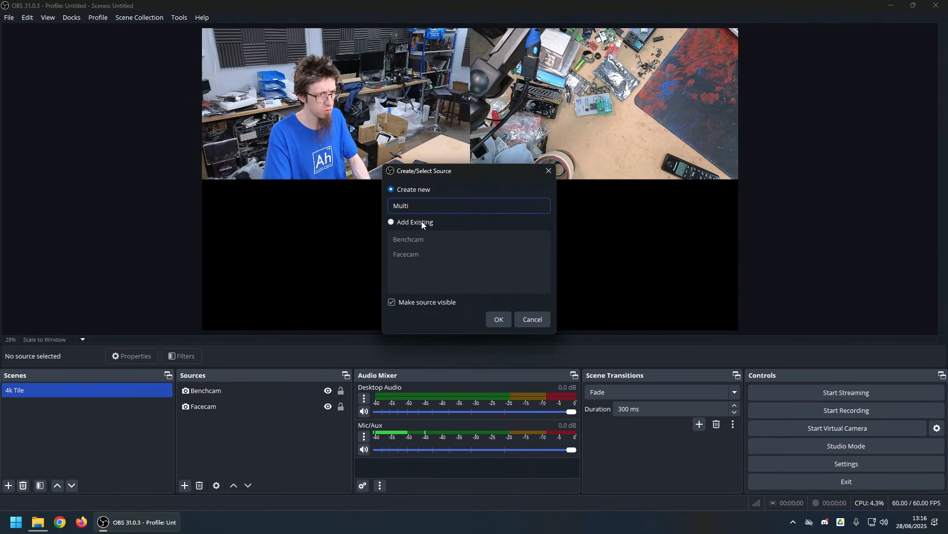
pyautogui.write('meter')
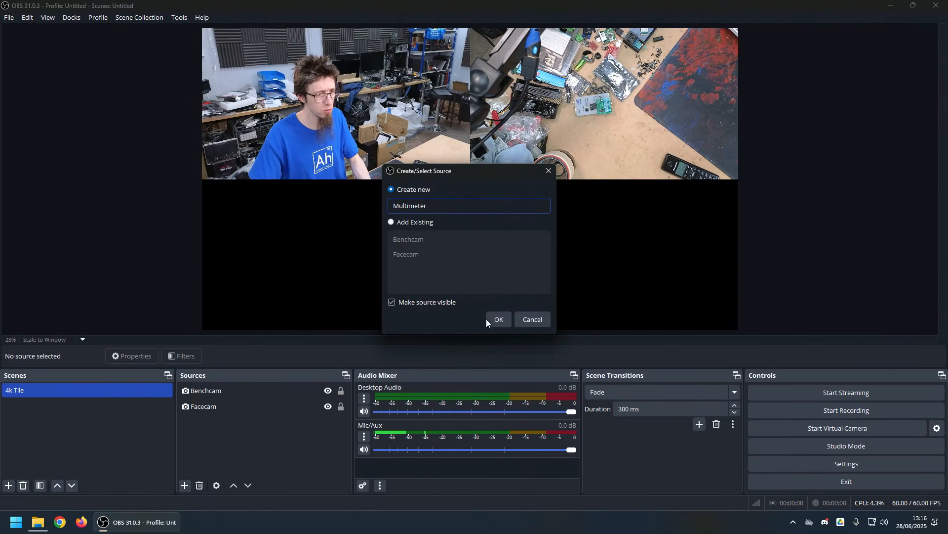
pyautogui.click(499, 319)
pyautogui.click(458, 258)
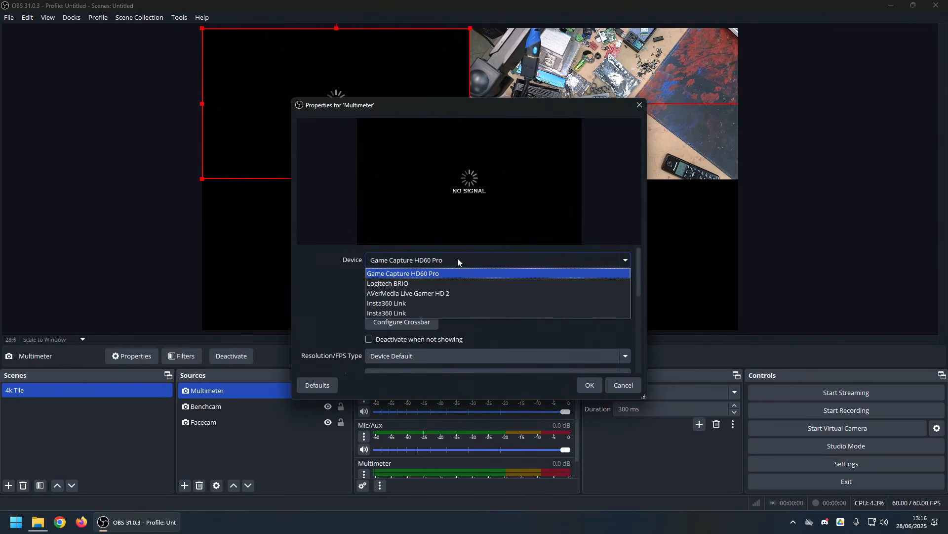
pyautogui.click(432, 283)
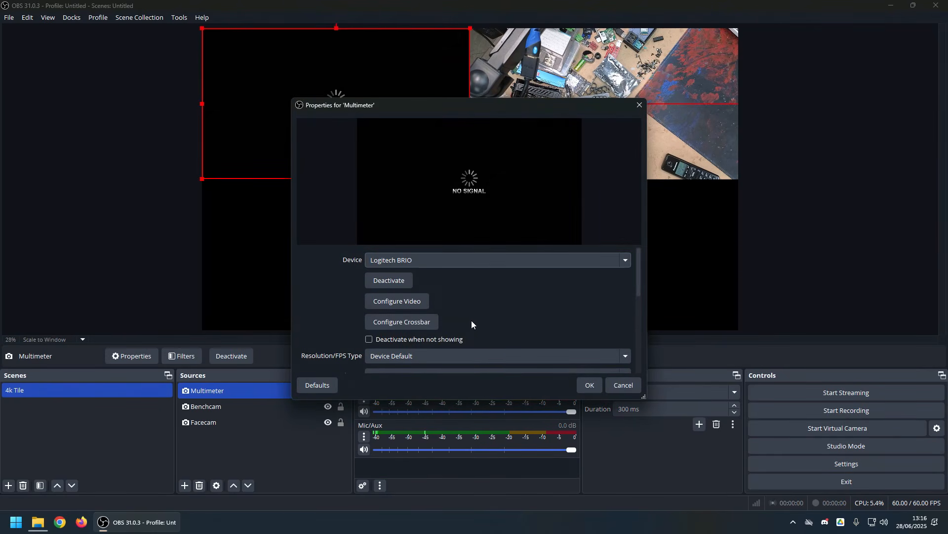
# - Give the Multimeter source a custom resolution of 1920x1080, keep Match Output FPS and accept its properties
pyautogui.scroll(-1, 336, 324)
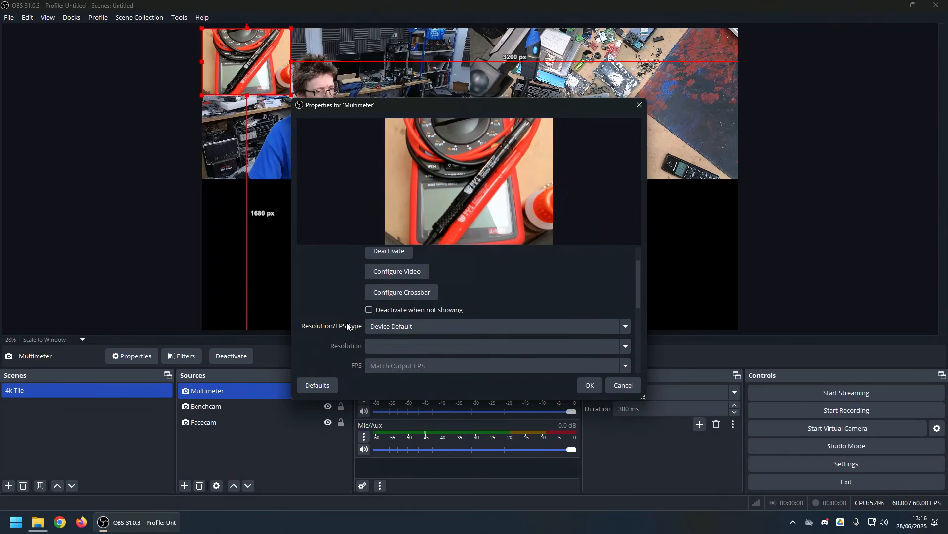
pyautogui.click(439, 327)
pyautogui.click(419, 351)
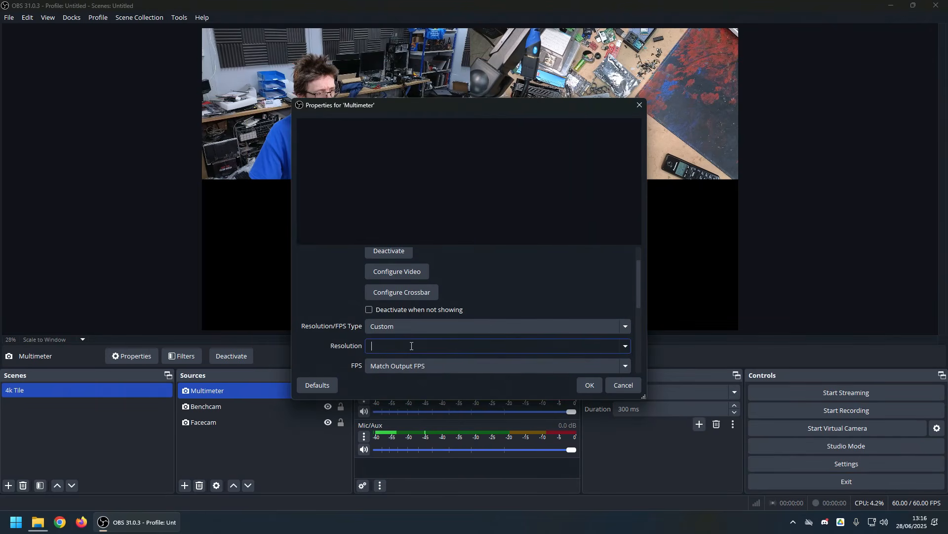
pyautogui.press('BackSpace')
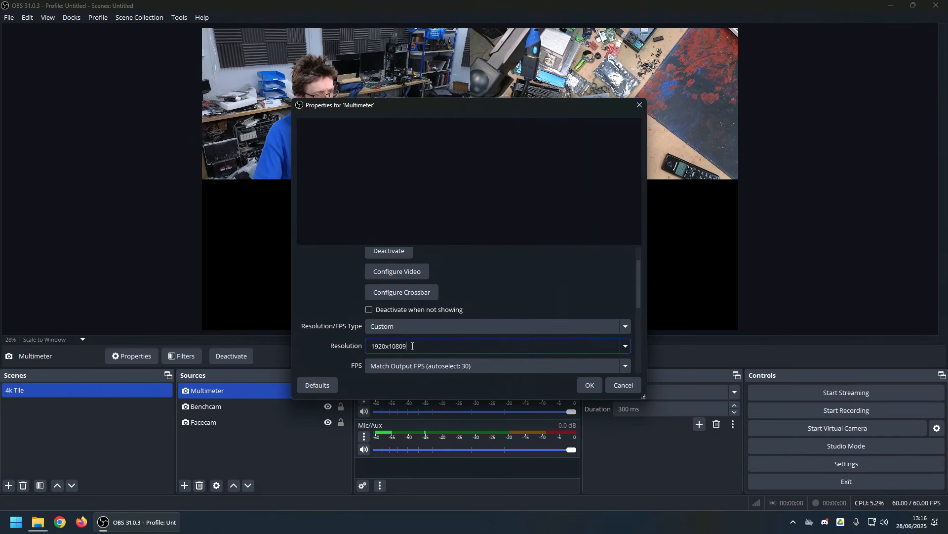
pyautogui.scroll(-1, 331, 356)
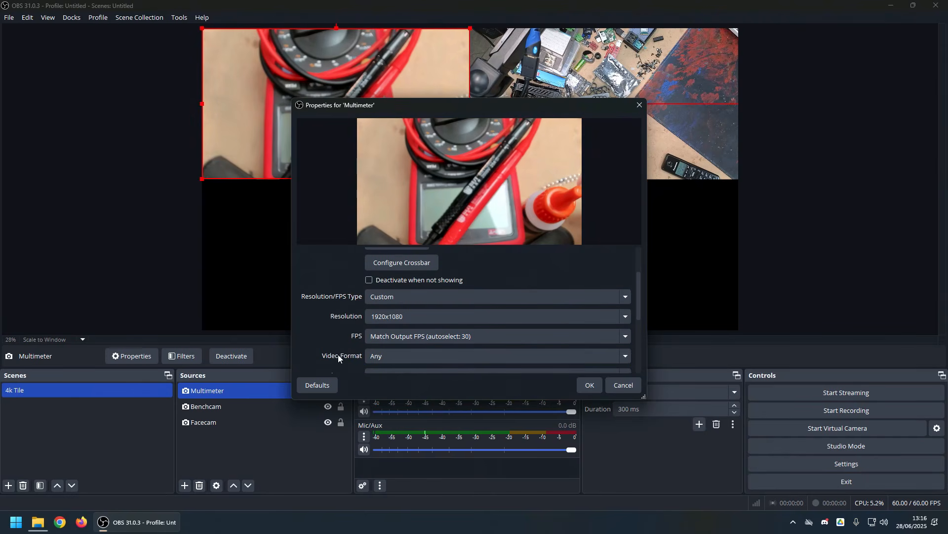
pyautogui.click(432, 340)
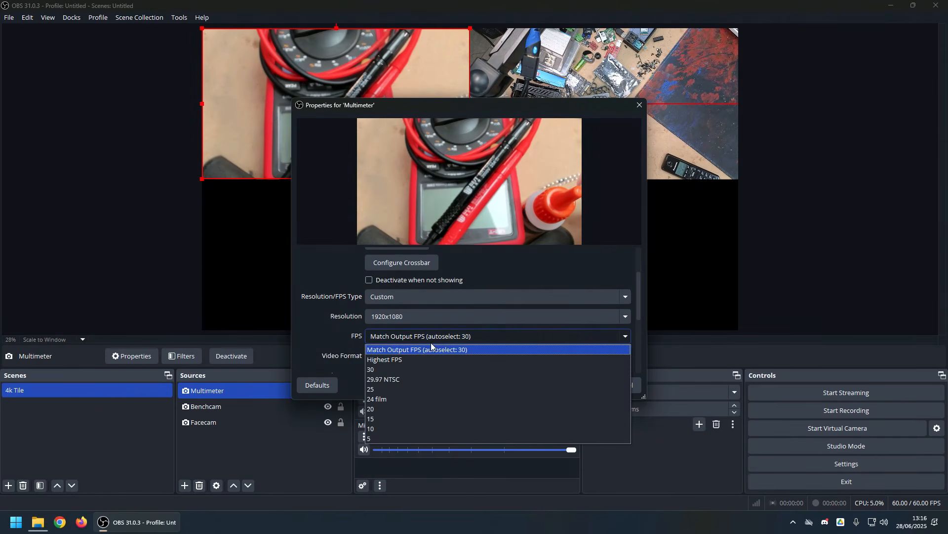
pyautogui.click(430, 345)
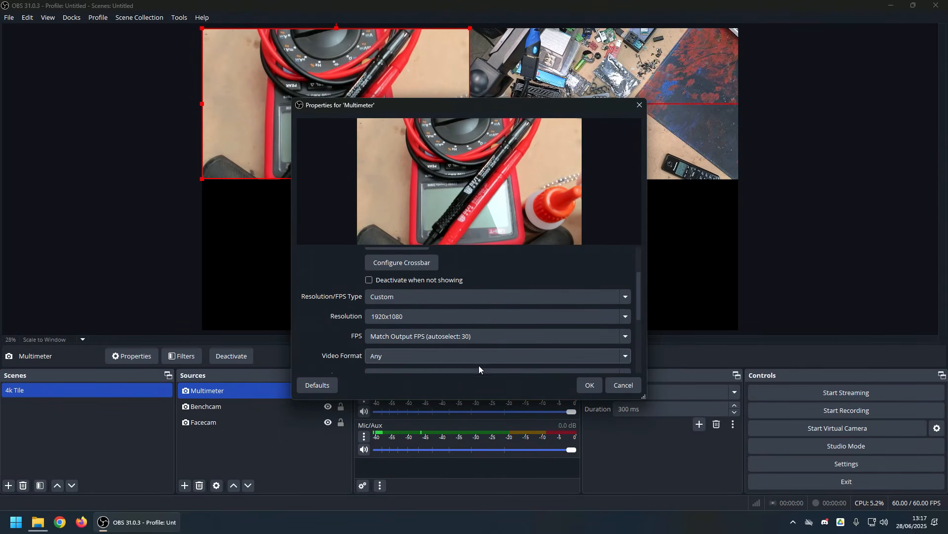
pyautogui.click(594, 387)
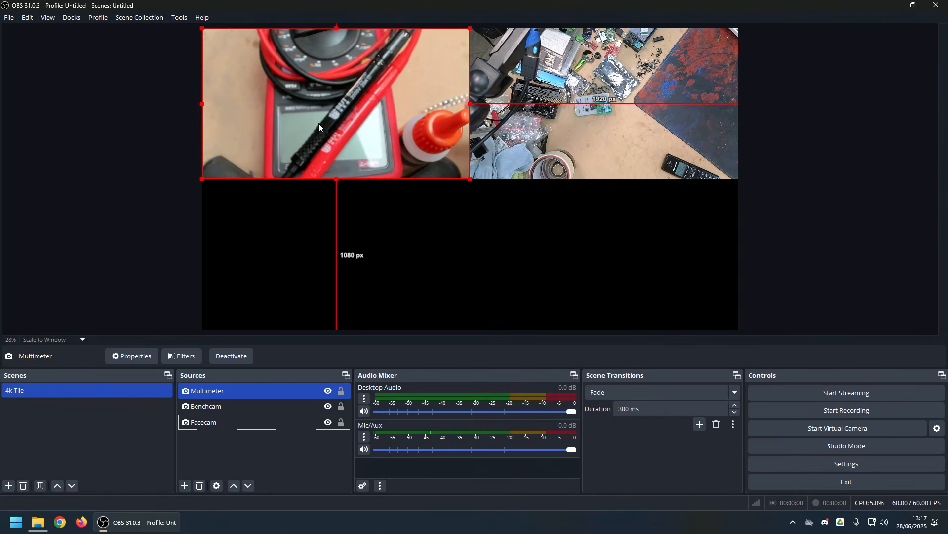
# - Place the Multimeter source in the lower-left quadrant of the canvas and rotate it 180 degrees
pyautogui.moveTo(317, 113); pyautogui.dragTo(333, 257)
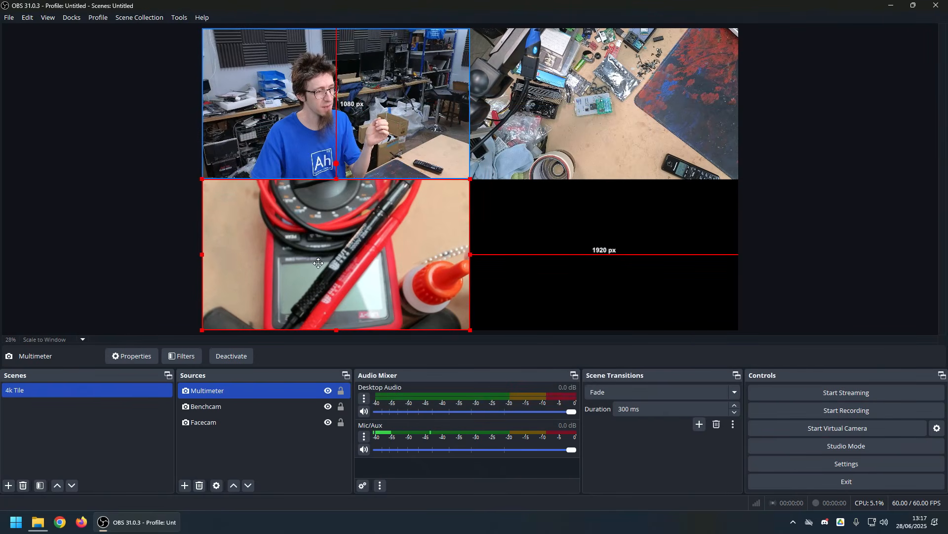
pyautogui.rightClick(329, 255)
pyautogui.moveTo(418, 259)
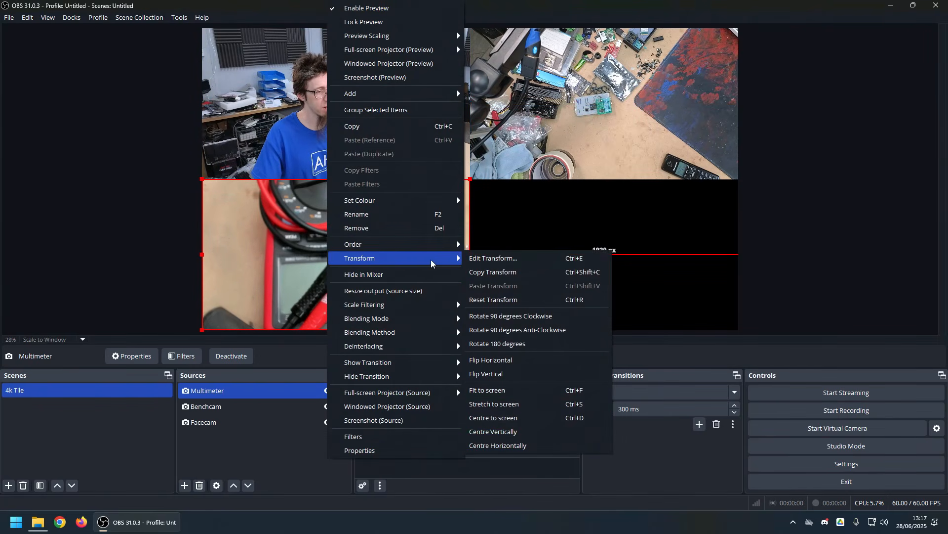
pyautogui.click(496, 343)
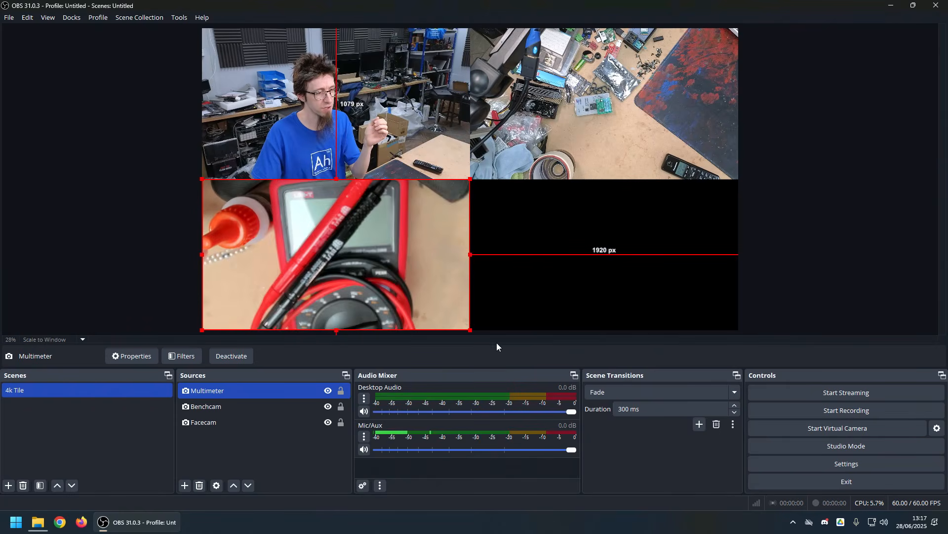
pyautogui.click(115, 245)
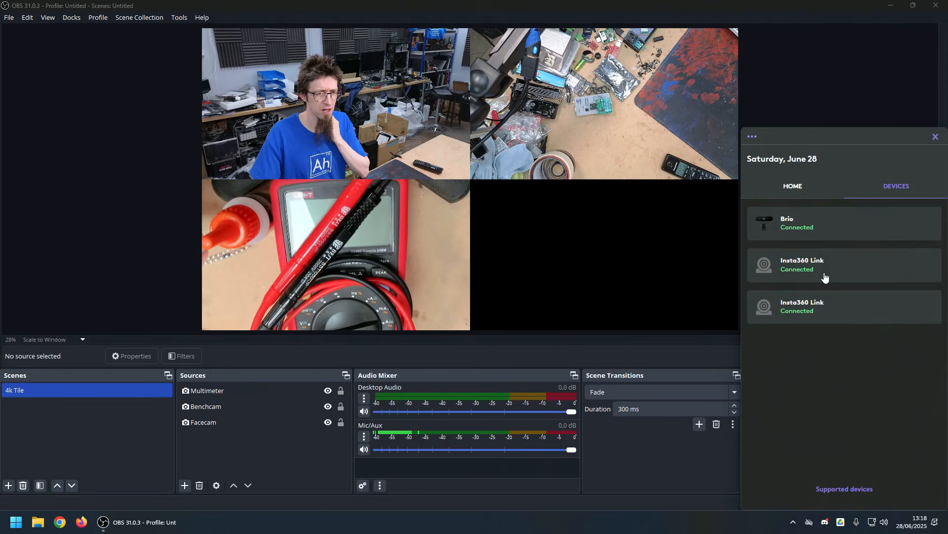
# - In the webcam control app, open the Brio camera's settings and reduce its zoom to the minimum
pyautogui.click(828, 224)
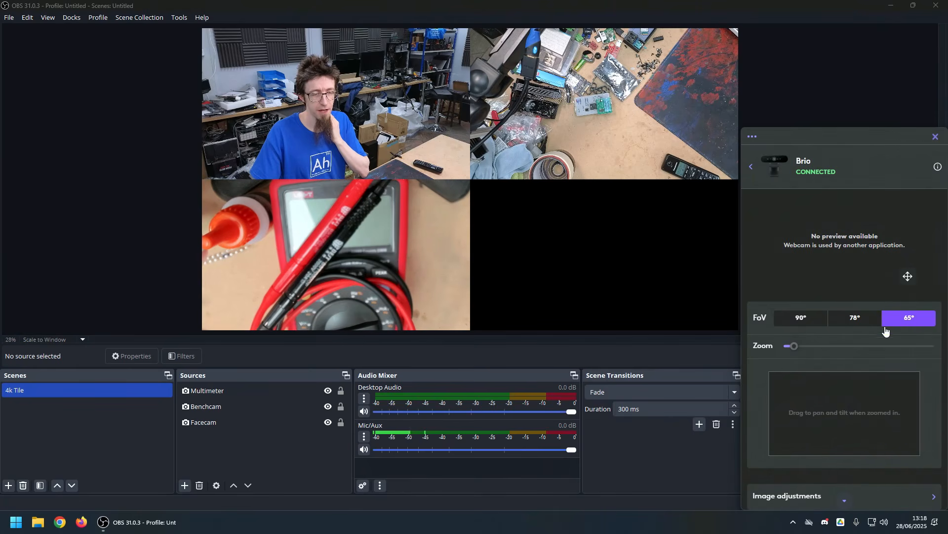
pyautogui.click(792, 345)
pyautogui.moveTo(792, 346); pyautogui.dragTo(764, 347)
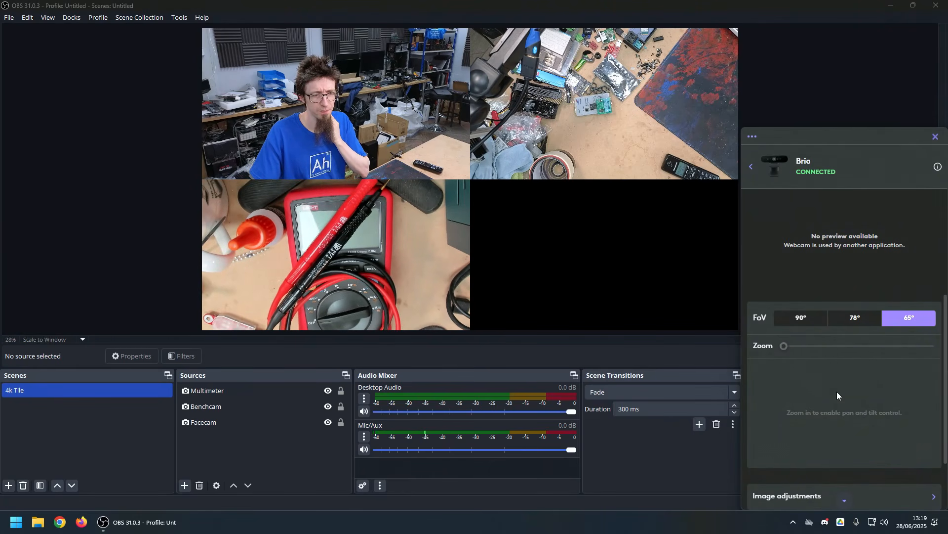
# - Turn off Auto Focus in the Brio camera's image adjustments
pyautogui.scroll(-2, 852, 470)
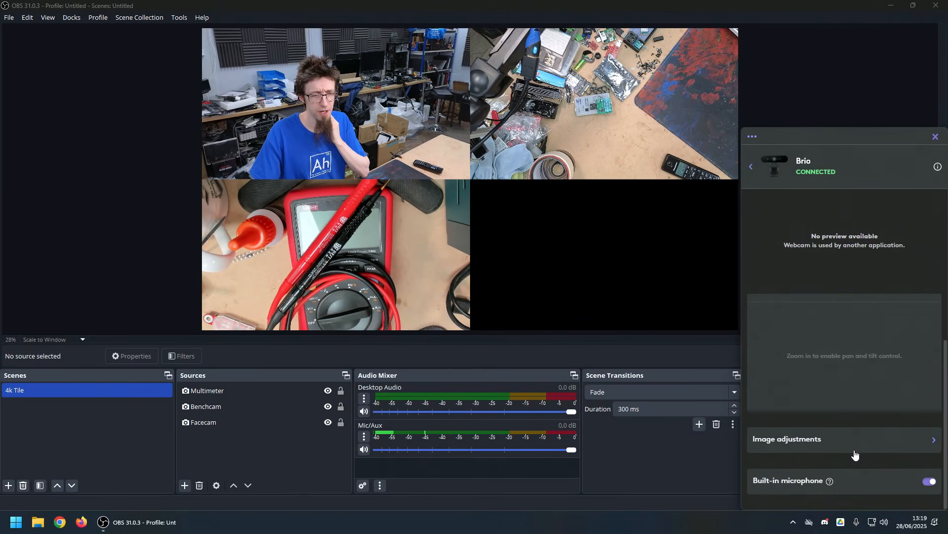
pyautogui.click(856, 447)
pyautogui.scroll(-2, 852, 390)
pyautogui.scroll(2, 847, 364)
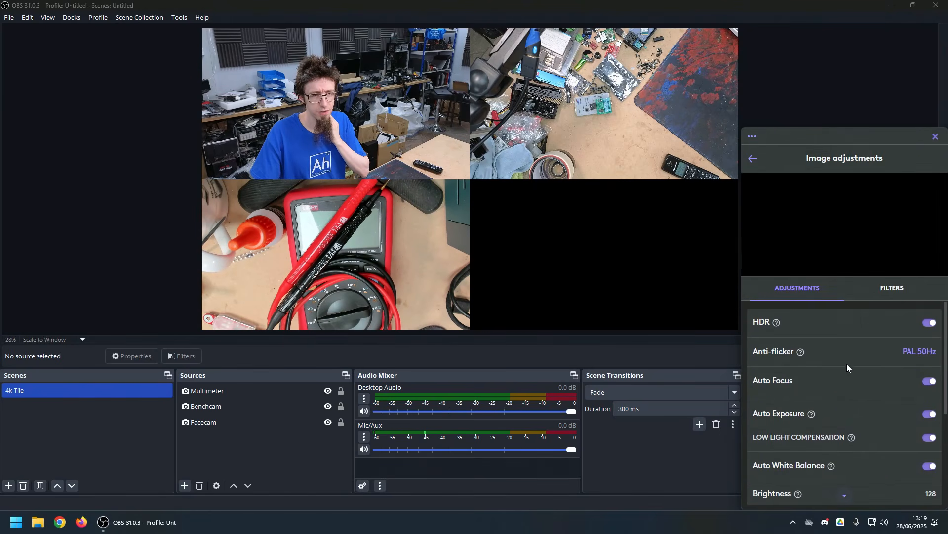
pyautogui.click(928, 381)
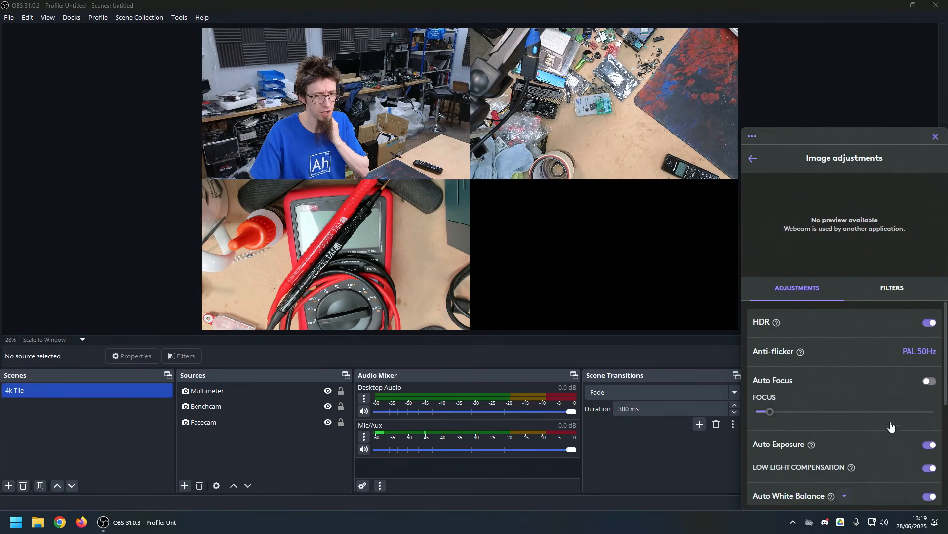
# - Turn off the Brio's Auto White Balance, set its temperature to 4200 K and return to OBS
pyautogui.scroll(-4, 882, 431)
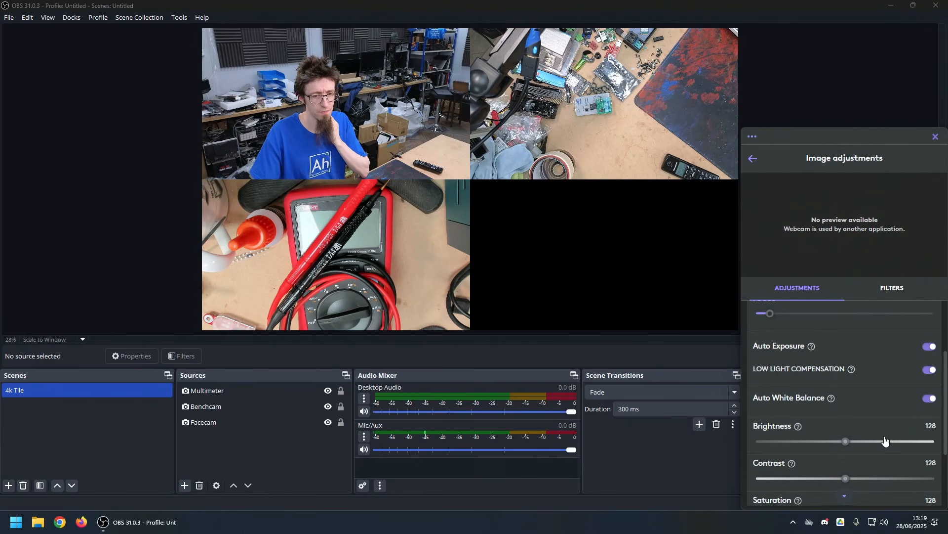
pyautogui.click(931, 403)
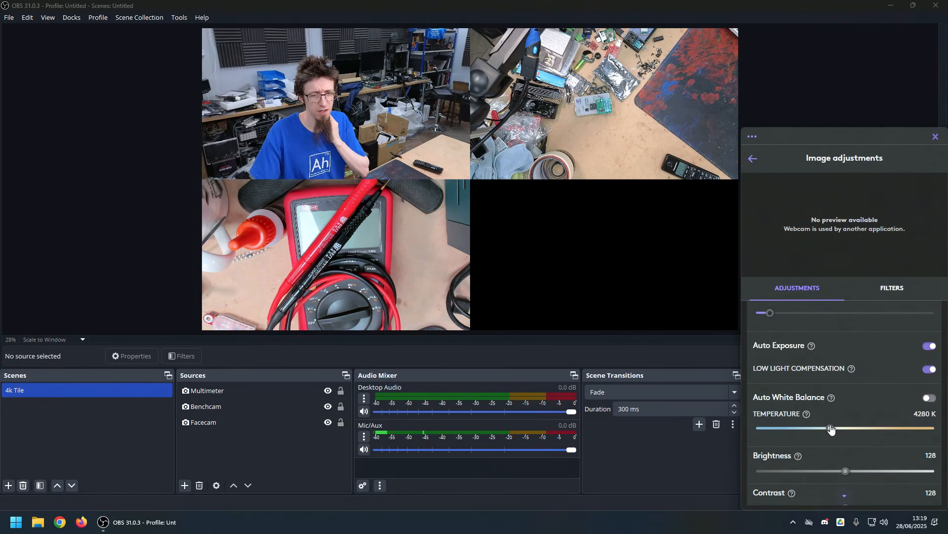
pyautogui.moveTo(832, 429); pyautogui.dragTo(829, 430)
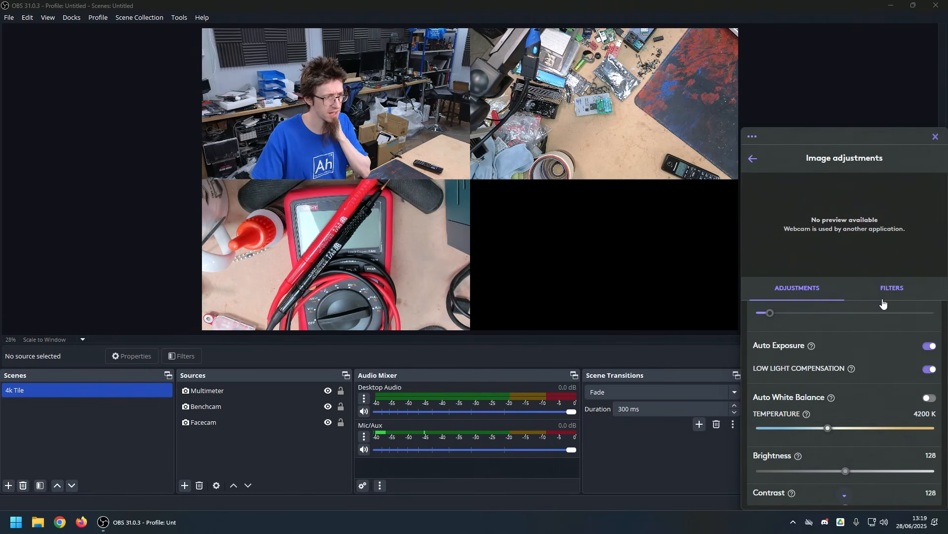
pyautogui.scroll(-2, 870, 345)
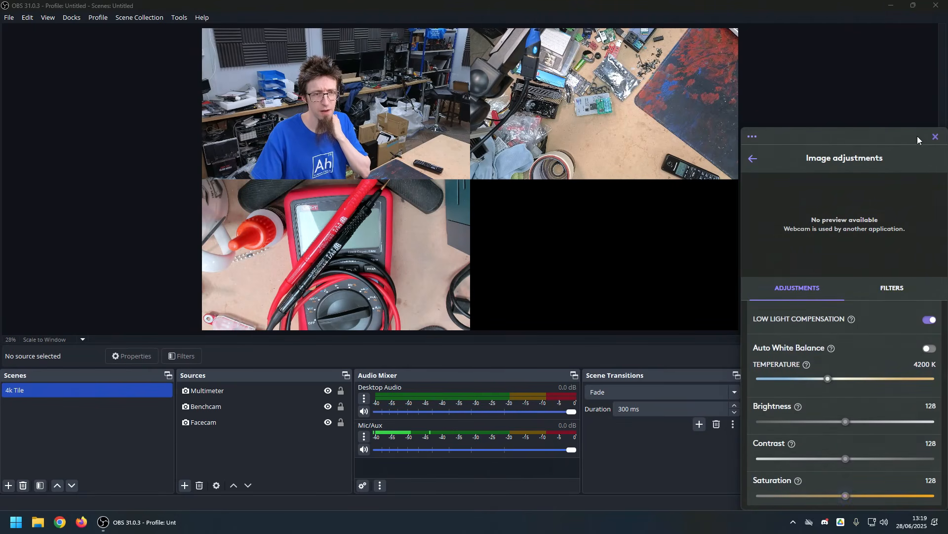
pyautogui.click(753, 160)
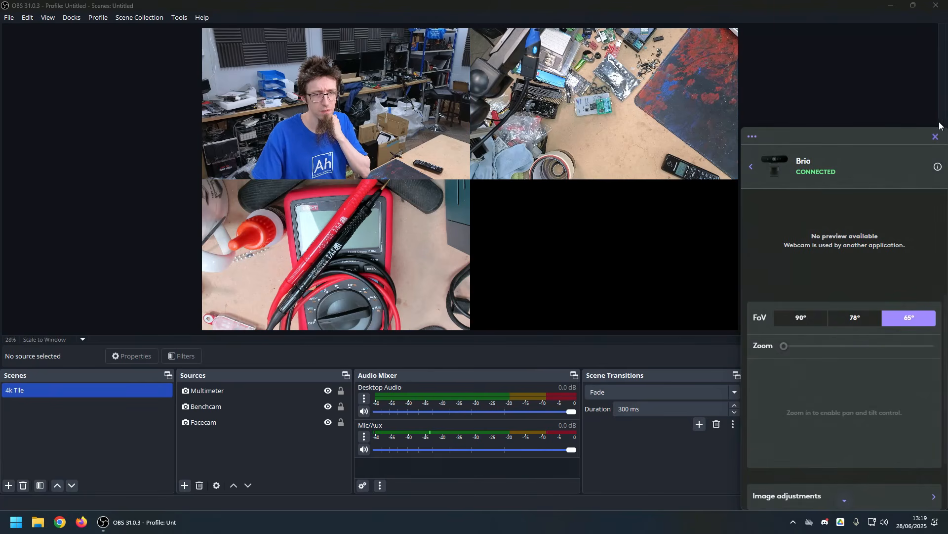
pyautogui.click(935, 137)
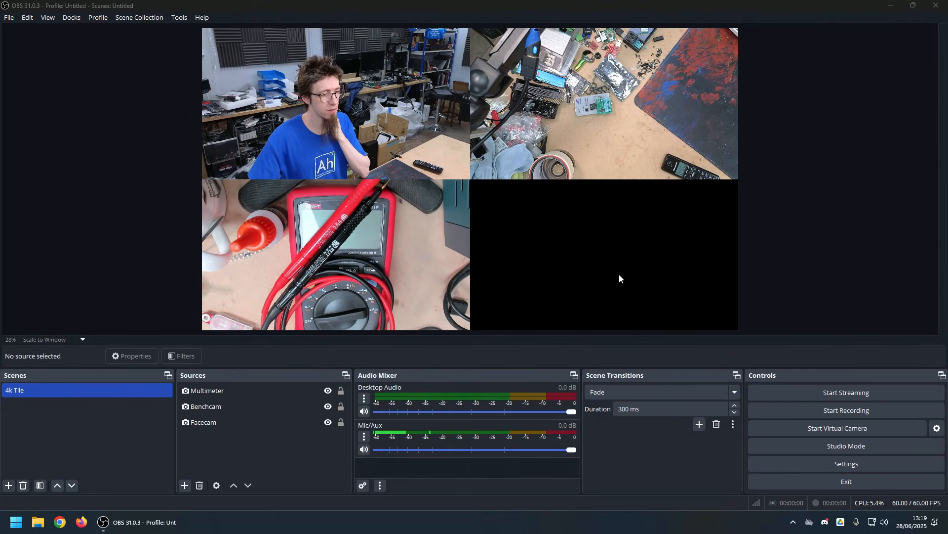
pyautogui.click(227, 448)
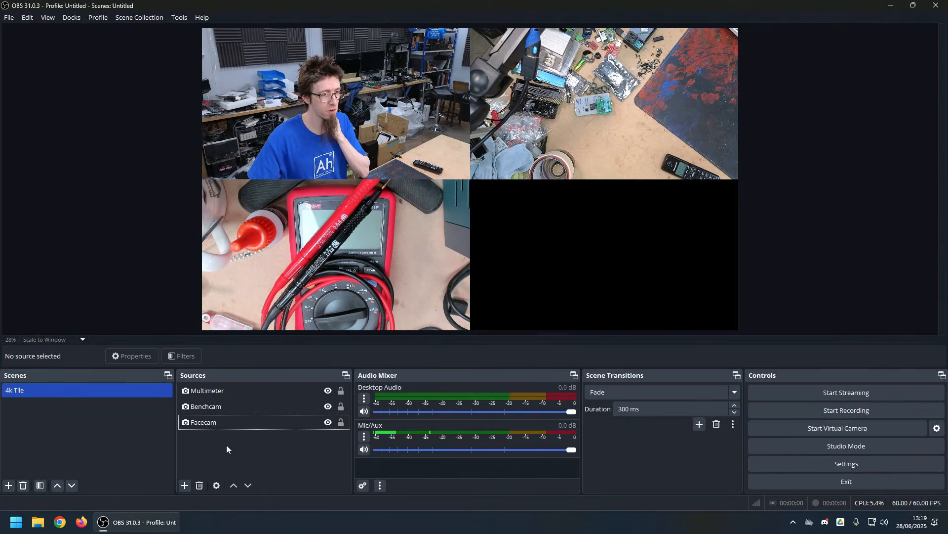
# - Add a video capture source named Elgato using Game Capture HD60 Pro and place it in the canvas's empty lower-right quadrant
pyautogui.click(183, 485)
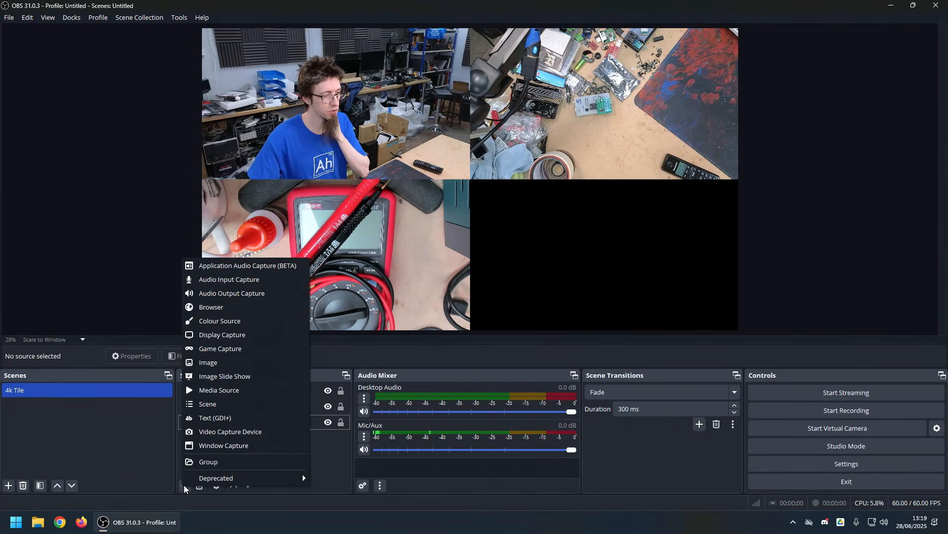
pyautogui.click(250, 431)
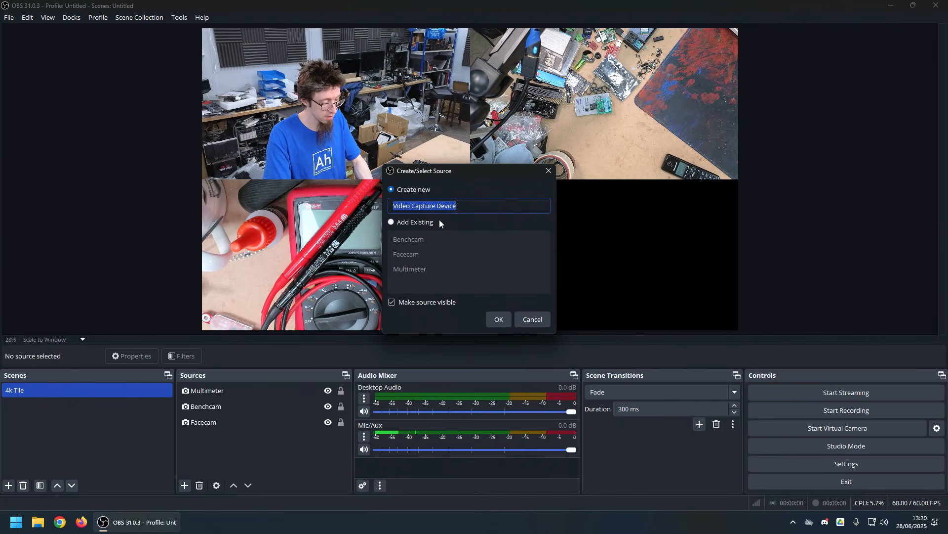
pyautogui.write('El')
pyautogui.write('gato')
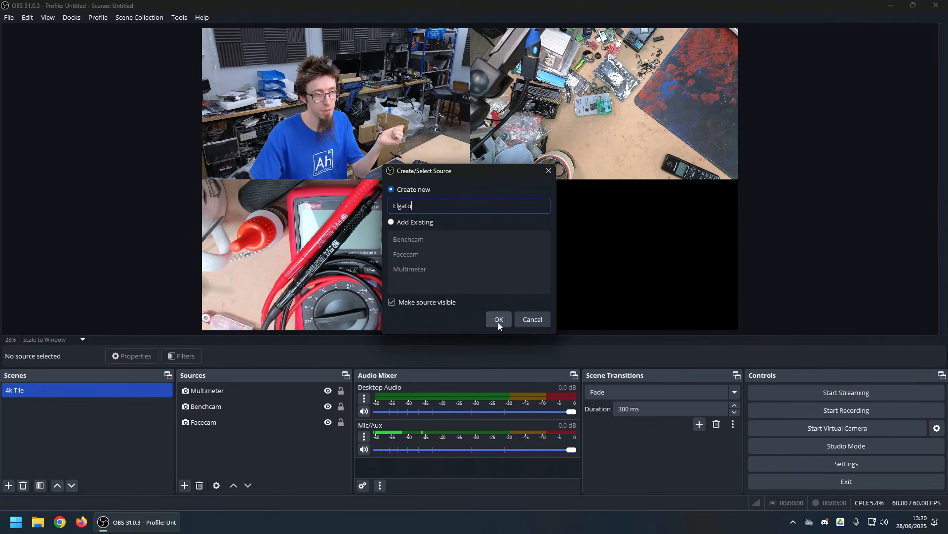
pyautogui.click(498, 321)
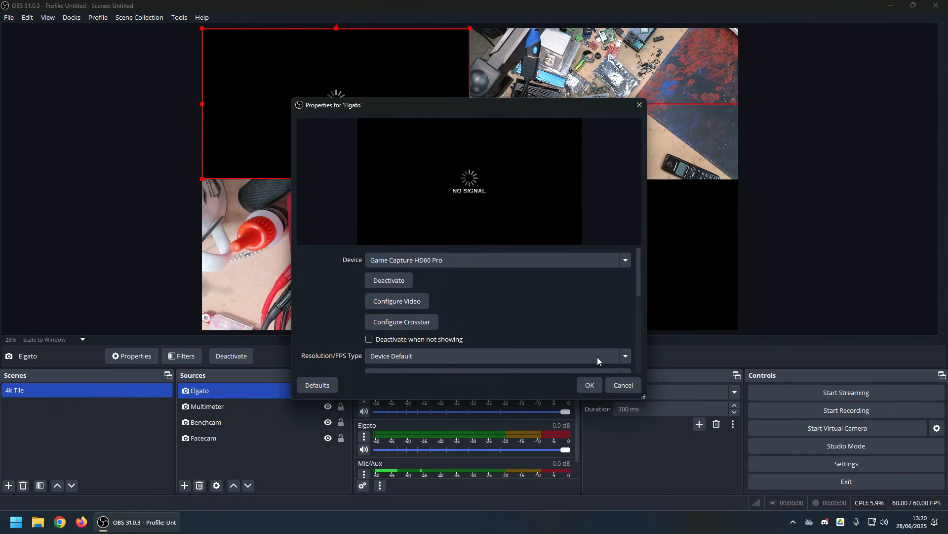
pyautogui.click(591, 384)
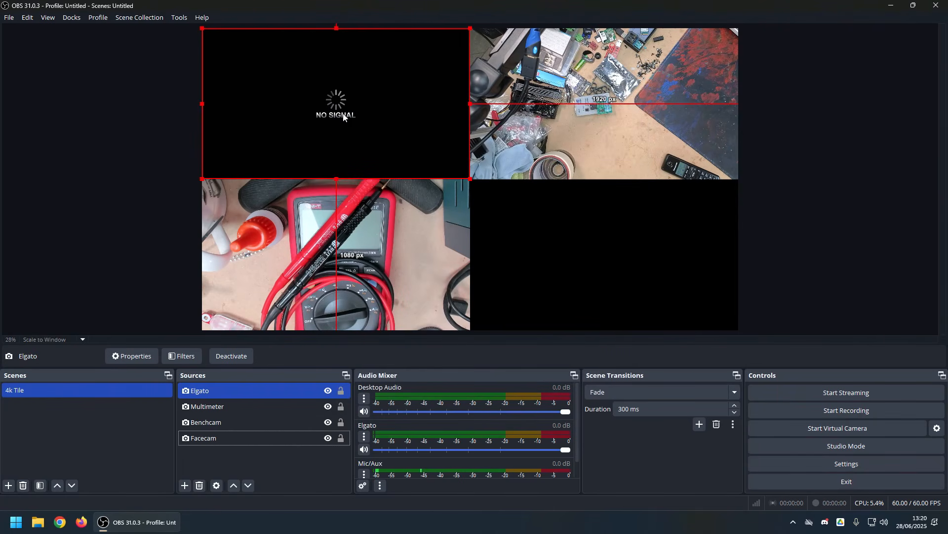
pyautogui.moveTo(342, 115); pyautogui.dragTo(612, 267)
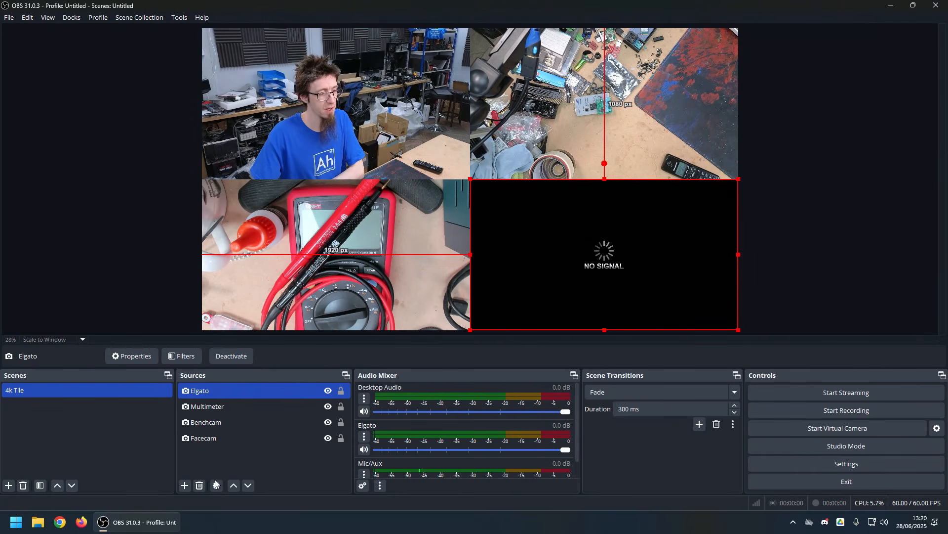
# - Add a video capture source named Scope using the AVerMedia Live Gamer HD 2 device
pyautogui.click(189, 483)
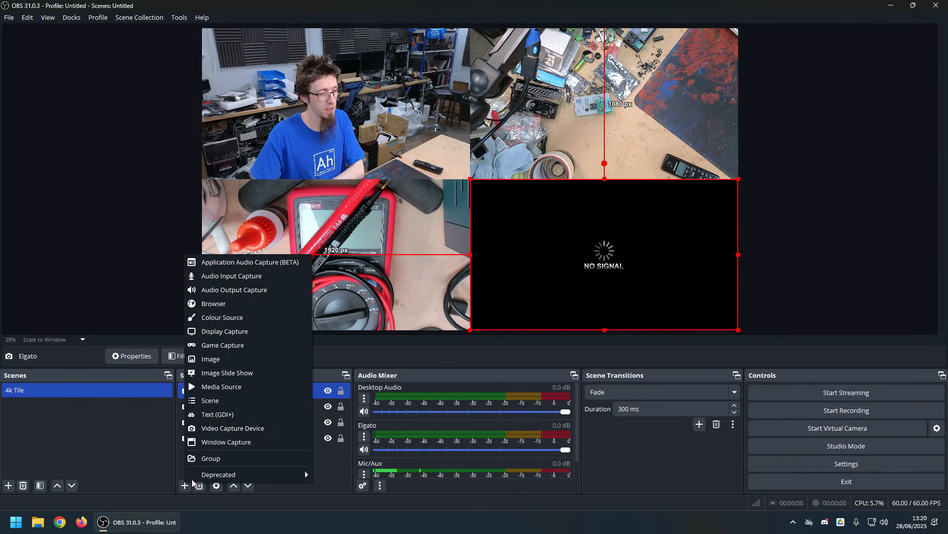
pyautogui.click(250, 427)
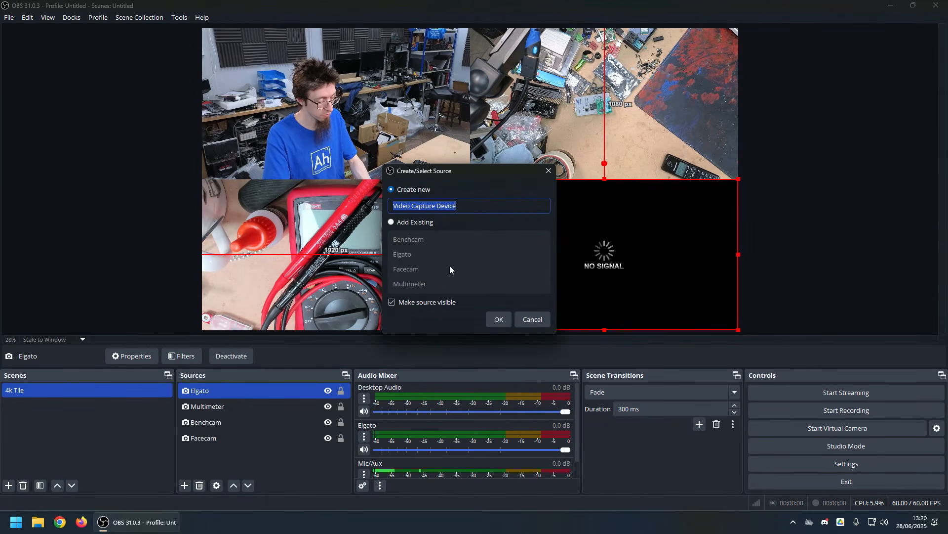
pyautogui.write('Scope')
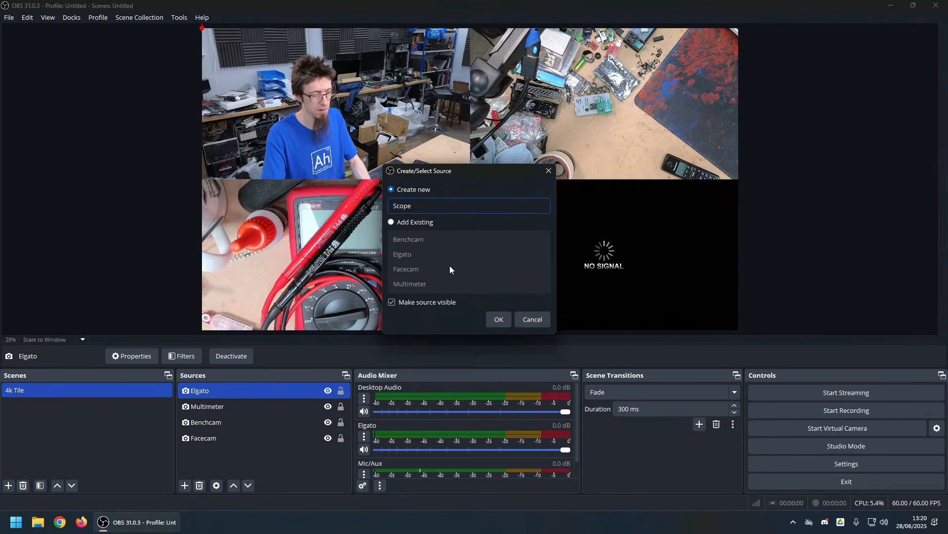
pyautogui.press('Return')
pyautogui.click(461, 262)
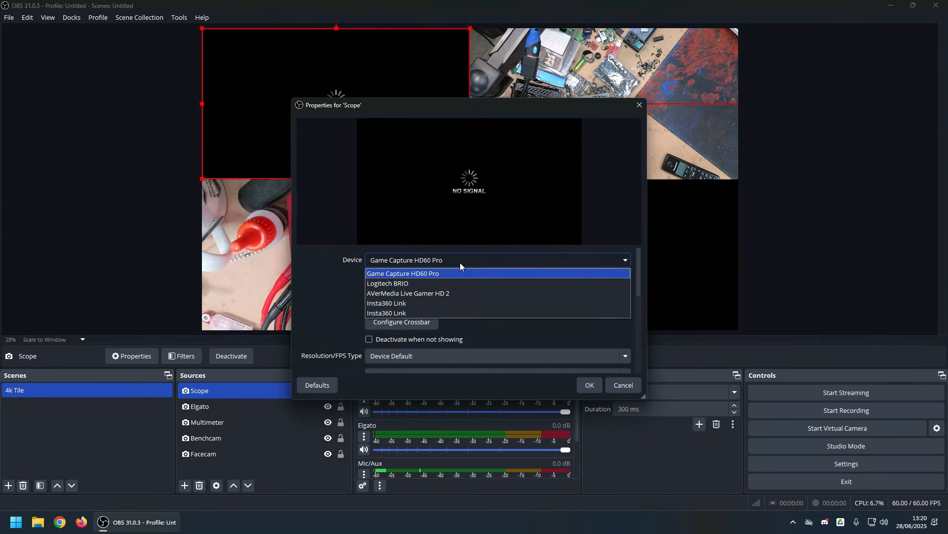
pyautogui.click(448, 293)
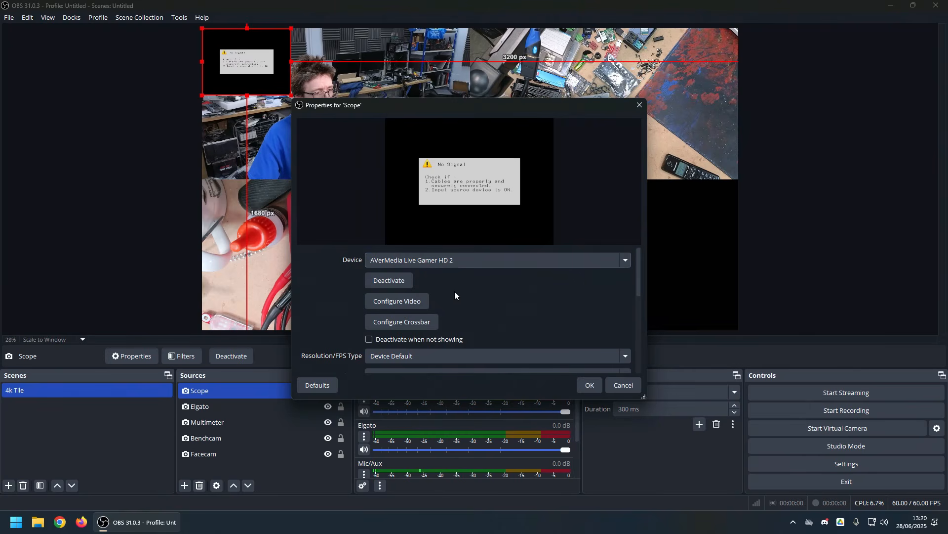
# - Set the Scope source to custom 1920x1080 at 60 FPS and place it over Elgato in the lower-right quadrant
pyautogui.scroll(-1, 468, 299)
pyautogui.click(442, 325)
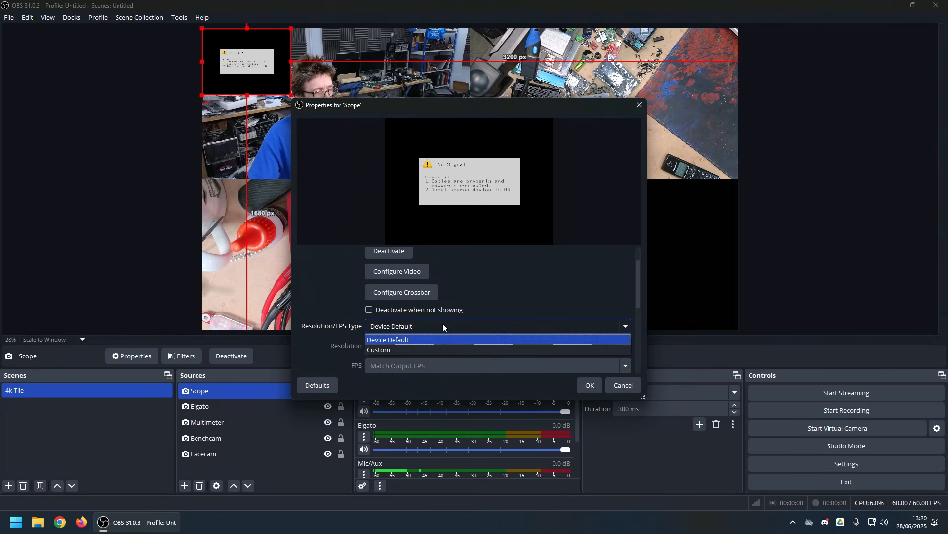
pyautogui.click(419, 349)
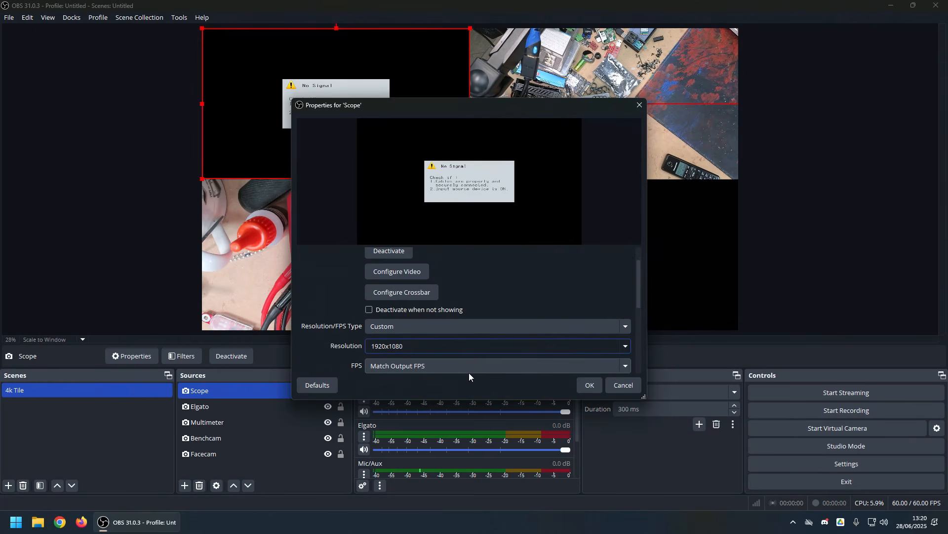
pyautogui.click(470, 370)
pyautogui.click(445, 398)
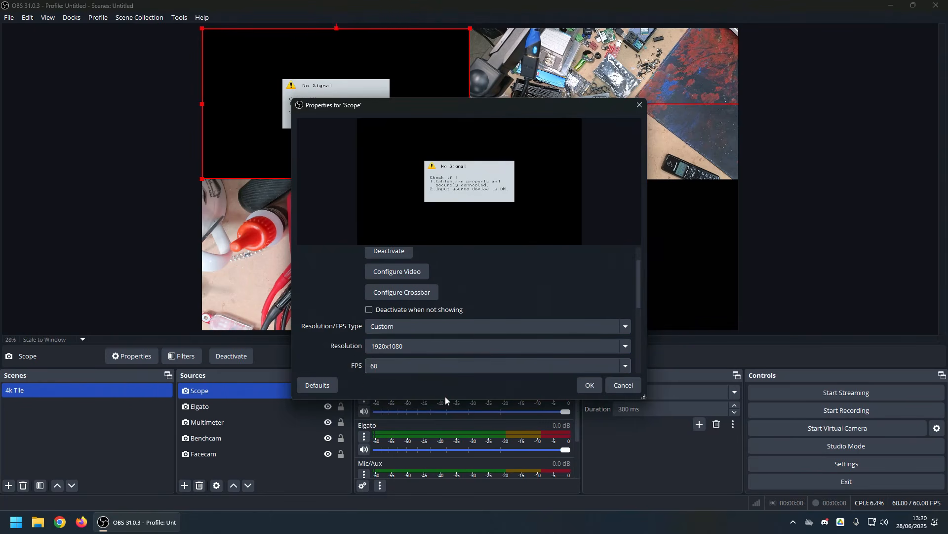
pyautogui.click(591, 386)
pyautogui.moveTo(405, 131); pyautogui.dragTo(648, 265)
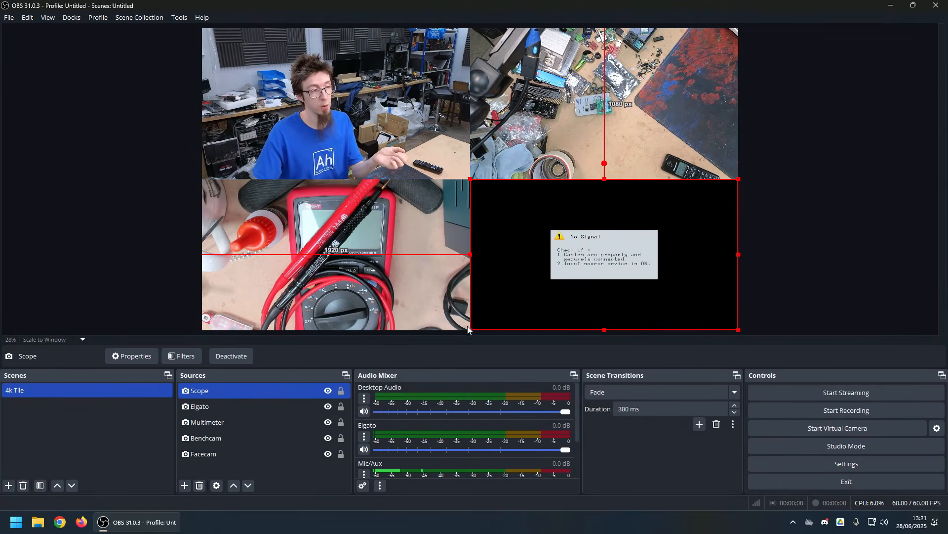
# - Hide the Scope source and move Elgato above it in the source order
pyautogui.click(327, 392)
pyautogui.click(249, 405)
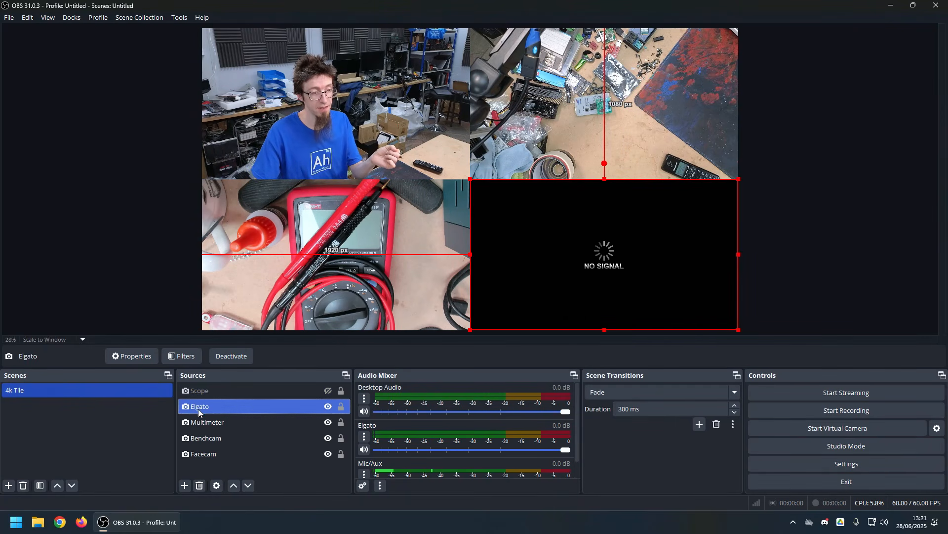
pyautogui.keyDown('ctrl'); pyautogui.click(342, 393); pyautogui.keyUp('ctrl')
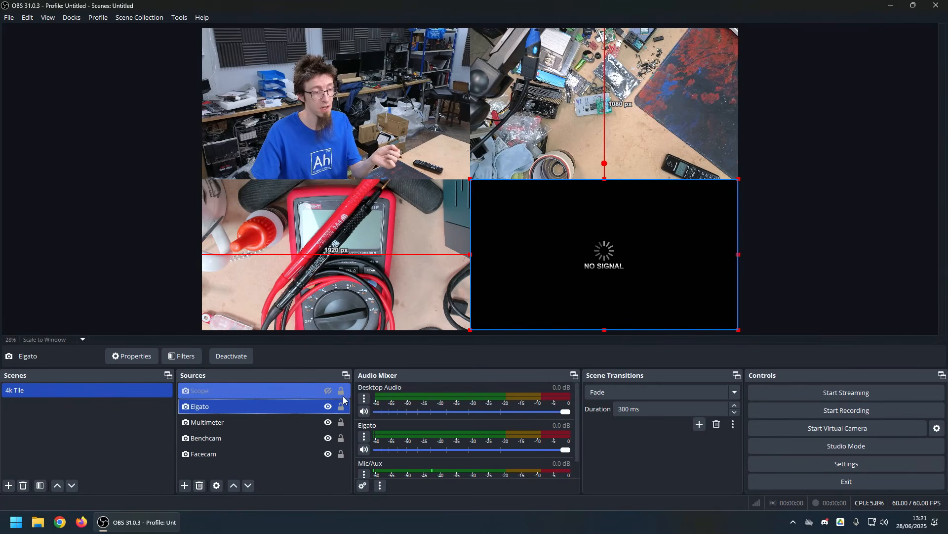
pyautogui.moveTo(342, 394)
pyautogui.mouseDown()
pyautogui.moveTo(344, 411)
pyautogui.moveTo(340, 388)
pyautogui.mouseUp()
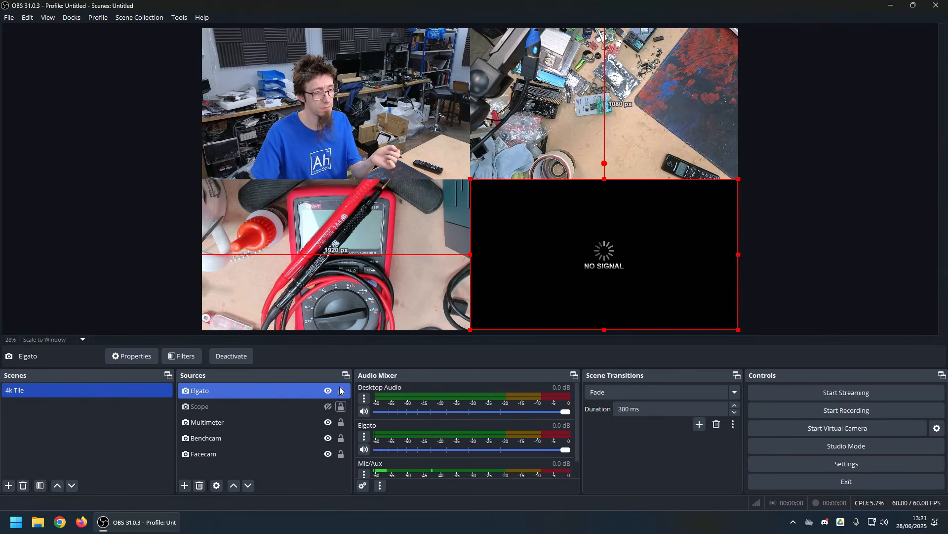
# - Lock the Elgato, Scope, Multimeter, Benchcam and Facecam sources
pyautogui.click(340, 391)
pyautogui.click(340, 406)
pyautogui.click(341, 422)
pyautogui.click(341, 438)
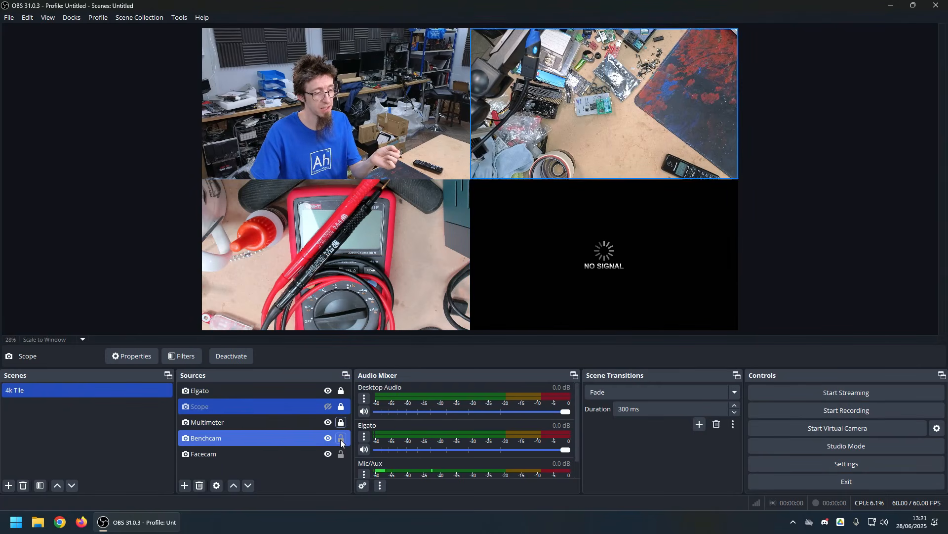
pyautogui.click(339, 455)
pyautogui.click(339, 455)
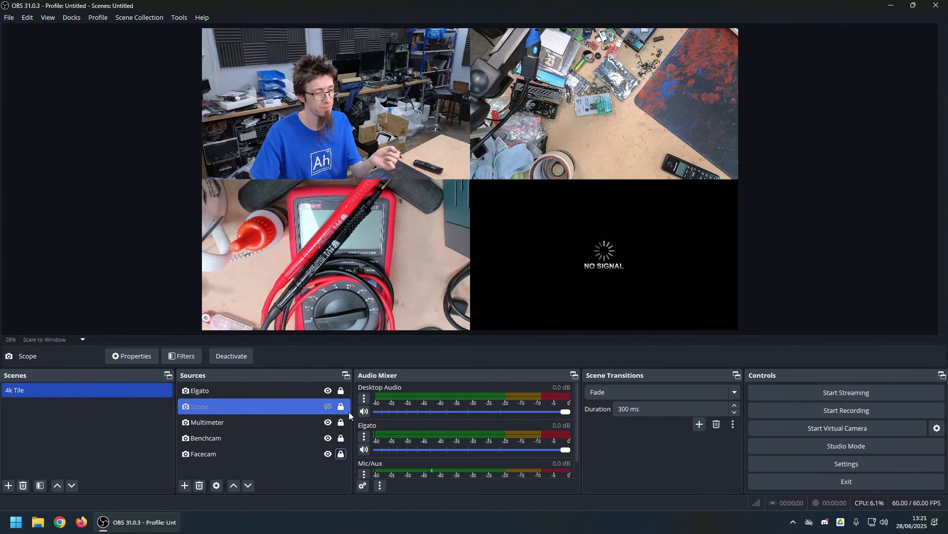
# - Test the locks by trying to move the tiled sources on the canvas
pyautogui.click(426, 272)
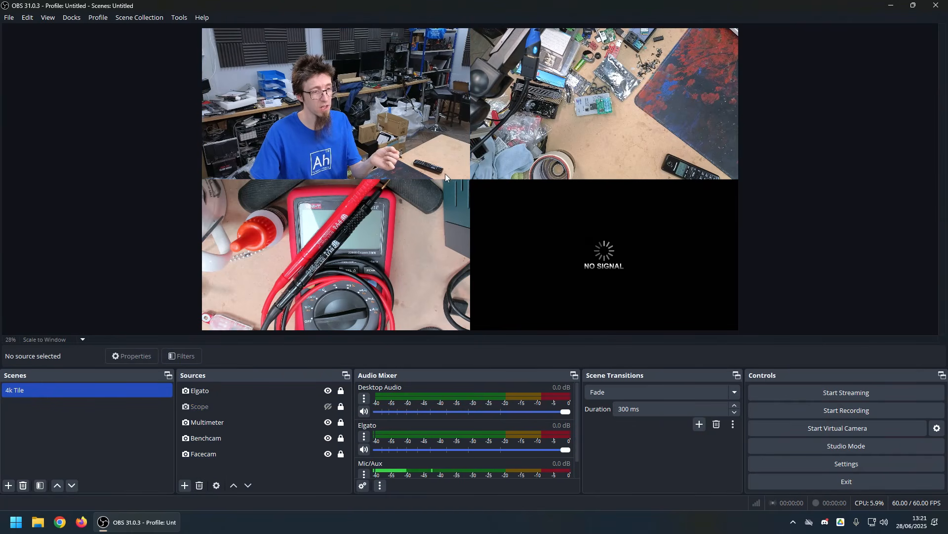
pyautogui.moveTo(431, 137); pyautogui.dragTo(519, 230)
pyautogui.moveTo(572, 257); pyautogui.dragTo(409, 89)
pyautogui.moveTo(561, 237); pyautogui.dragTo(511, 183)
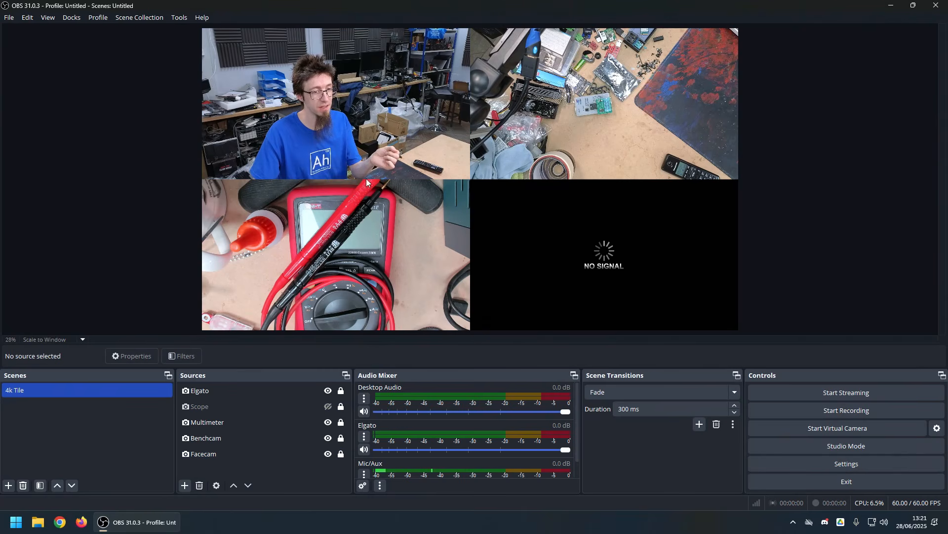
# - Show the Scope source in place of Elgato, hide Elgato and select Scope
pyautogui.click(328, 406)
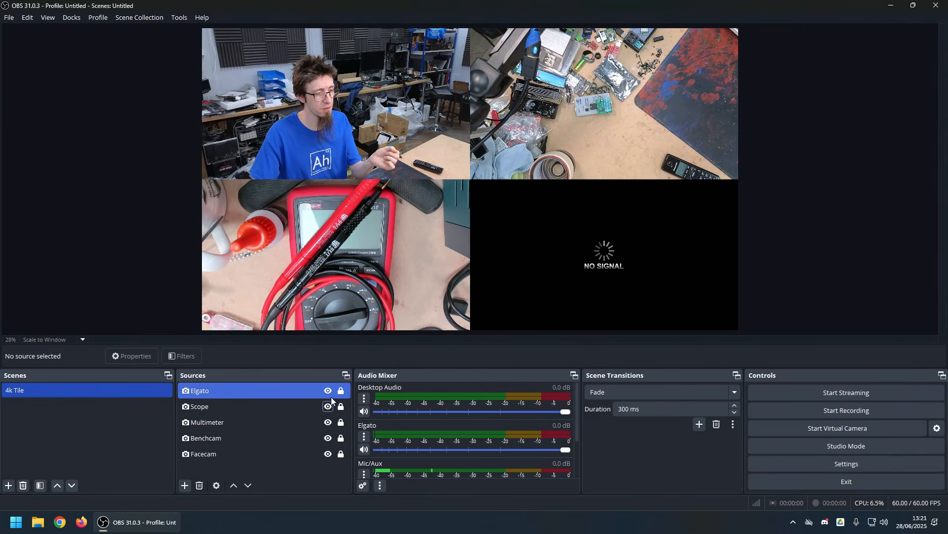
pyautogui.click(328, 391)
pyautogui.click(270, 404)
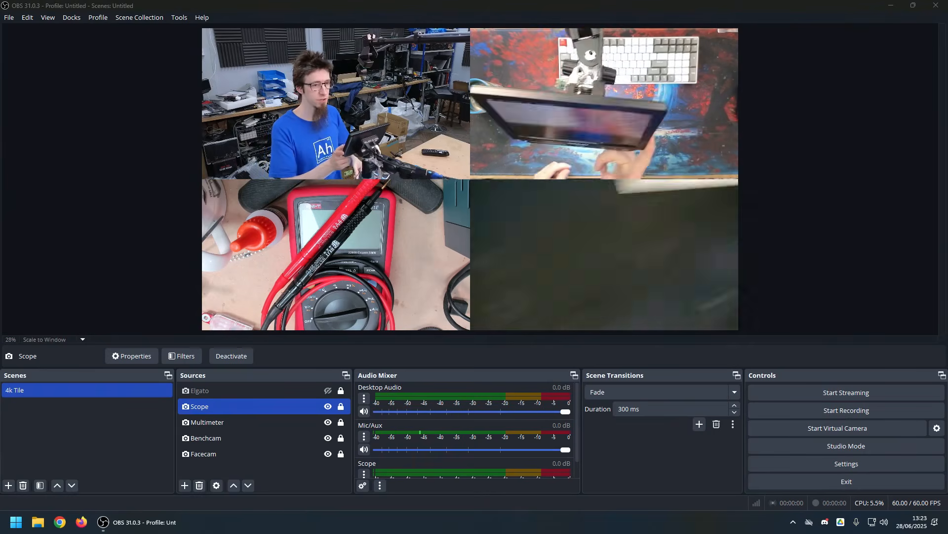
# - Switch to Insta360 Link Controller, move its window clear of the upper camera feeds and check the list of connected cameras
pyautogui.click(15, 521)
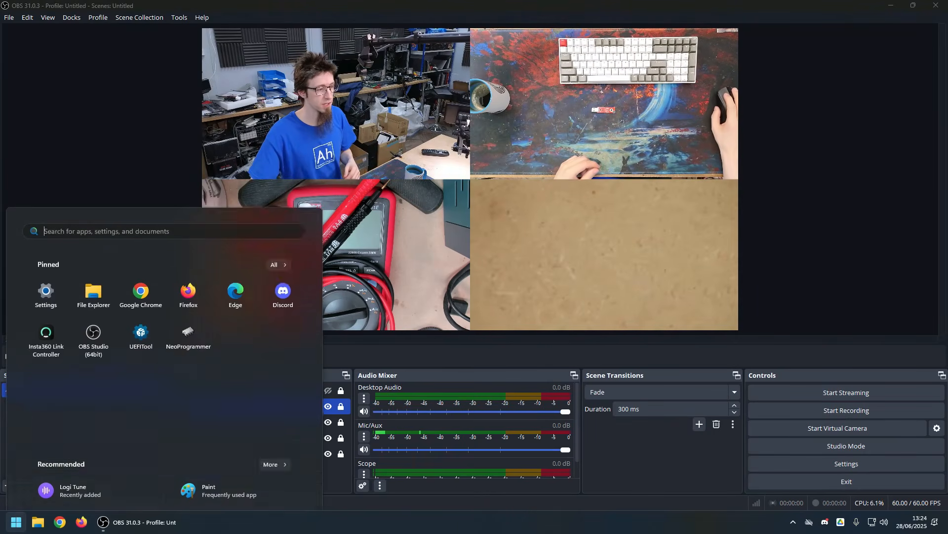
pyautogui.click(49, 285)
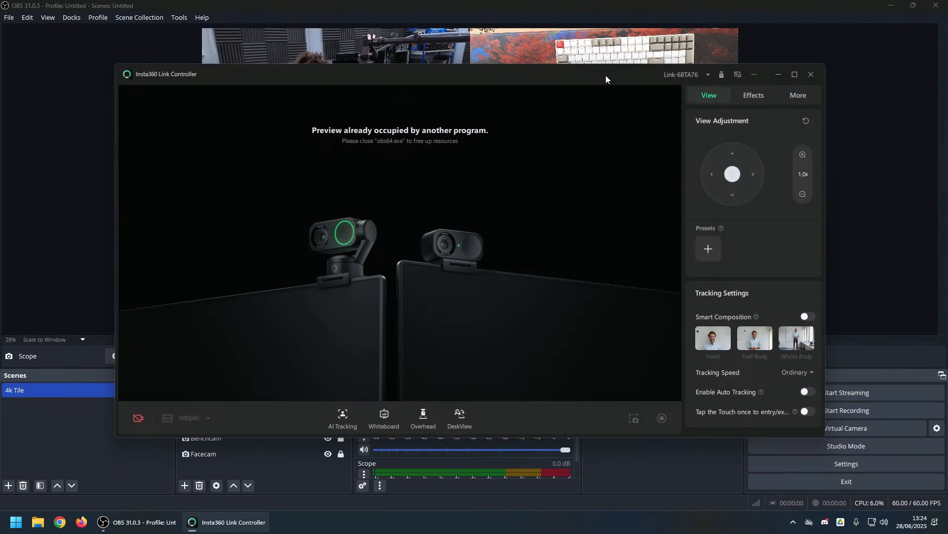
pyautogui.moveTo(601, 82); pyautogui.dragTo(344, 226)
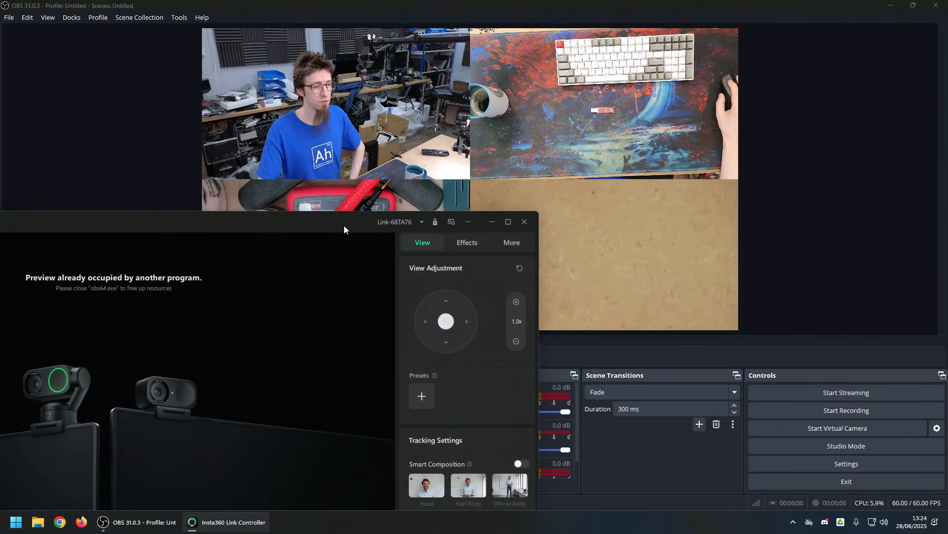
pyautogui.click(401, 222)
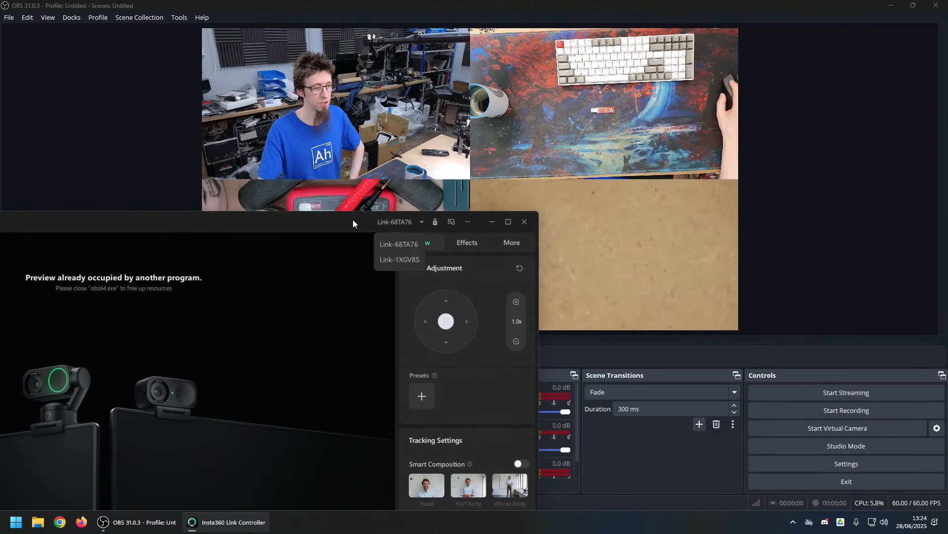
pyautogui.click(393, 226)
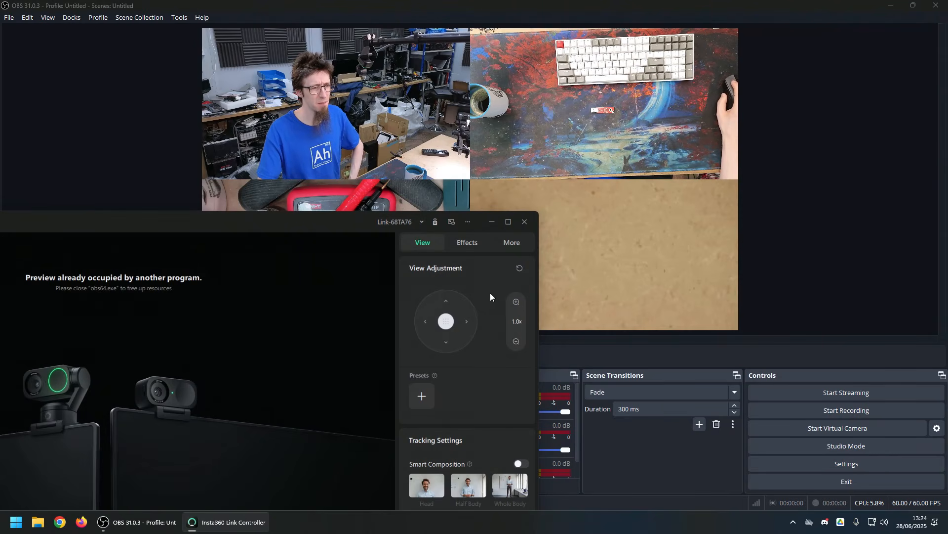
# - Test which feed the Link-68TA76 camera controls by zooming it to 1.5x and back to 1.0x
pyautogui.click(516, 302)
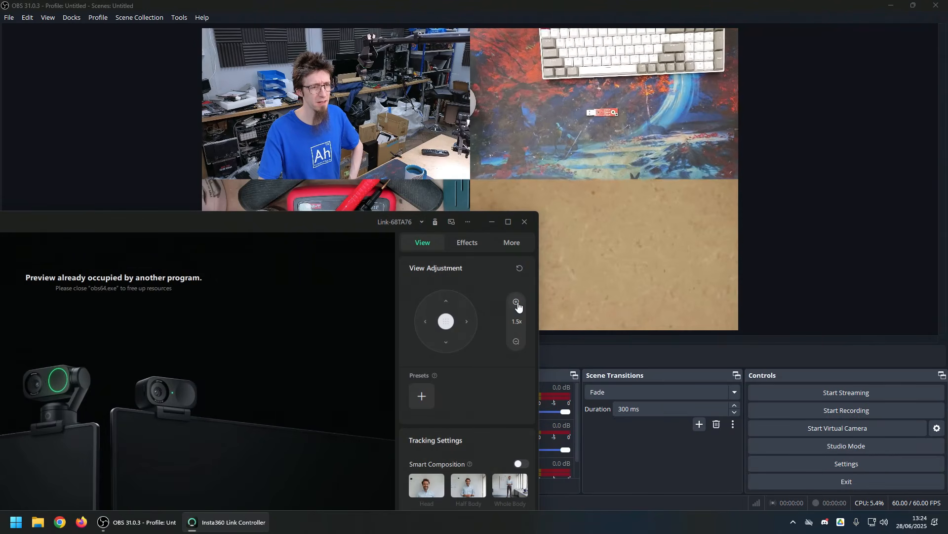
pyautogui.click(517, 342)
pyautogui.click(519, 345)
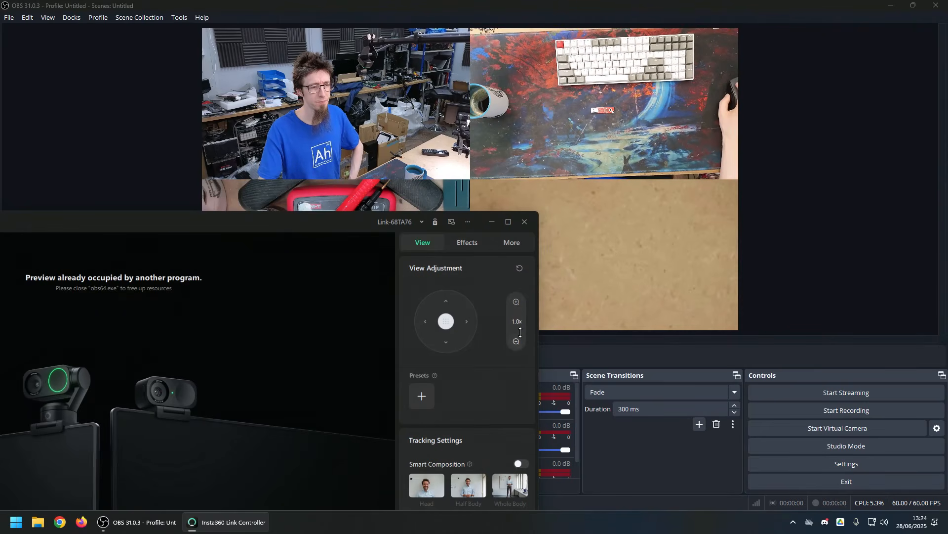
# - Frame the facecam by setting the Link-1XGV8S camera to 1.5x zoom and tilting it upward
pyautogui.click(405, 223)
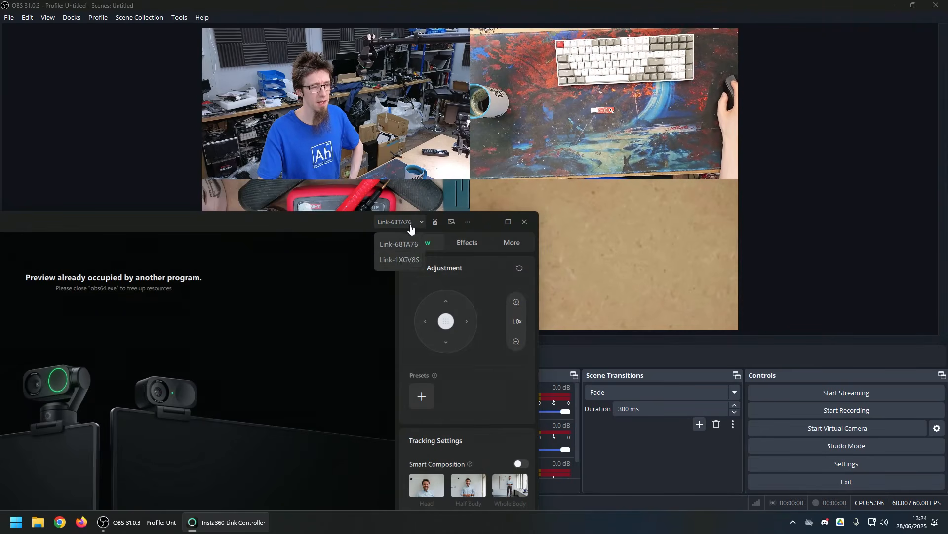
pyautogui.click(400, 260)
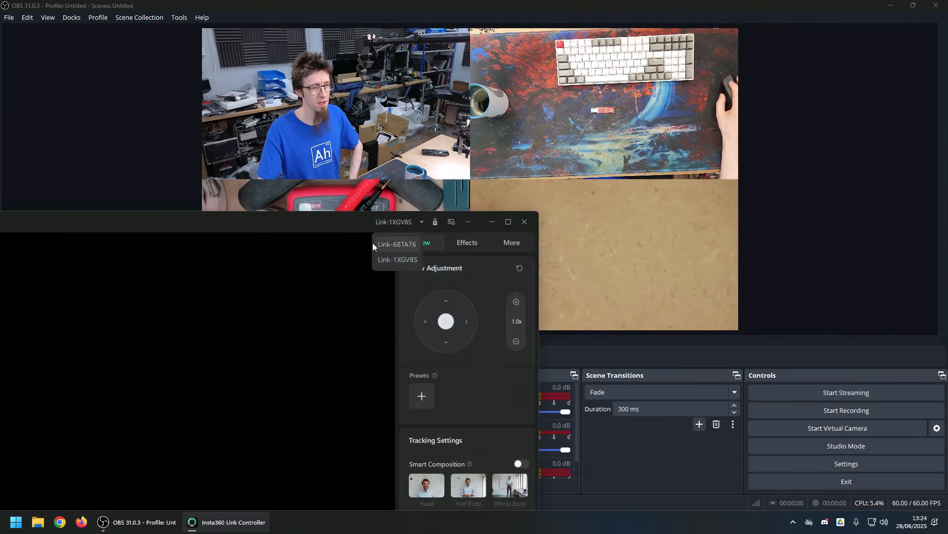
pyautogui.click(516, 302)
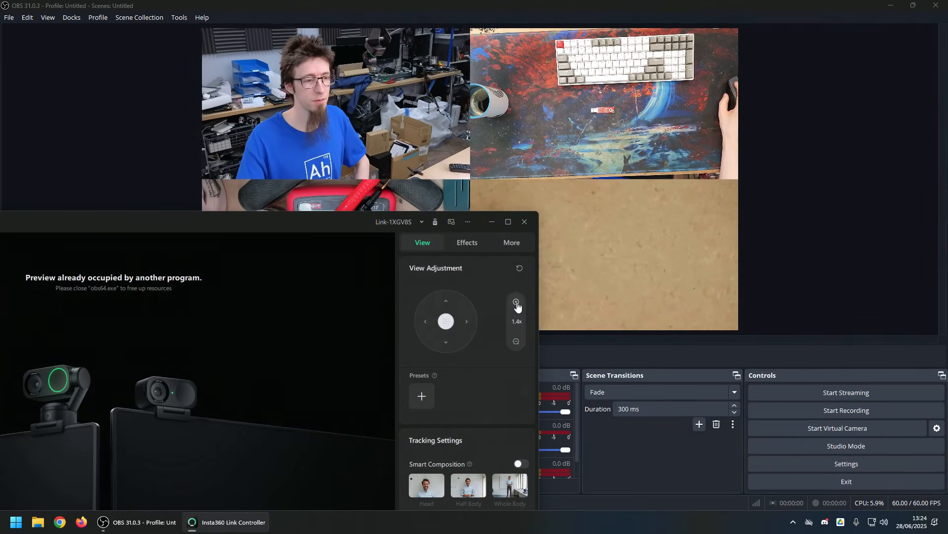
pyautogui.click(449, 303)
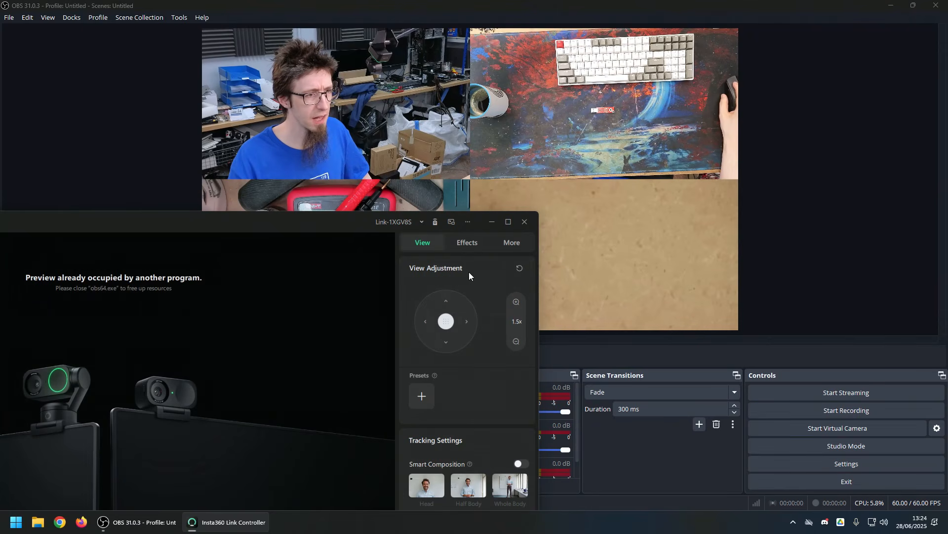
# - Set the white balance to manual at 4200K on both the Link-1XGV8S and Link-68TA76 cameras
pyautogui.click(463, 250)
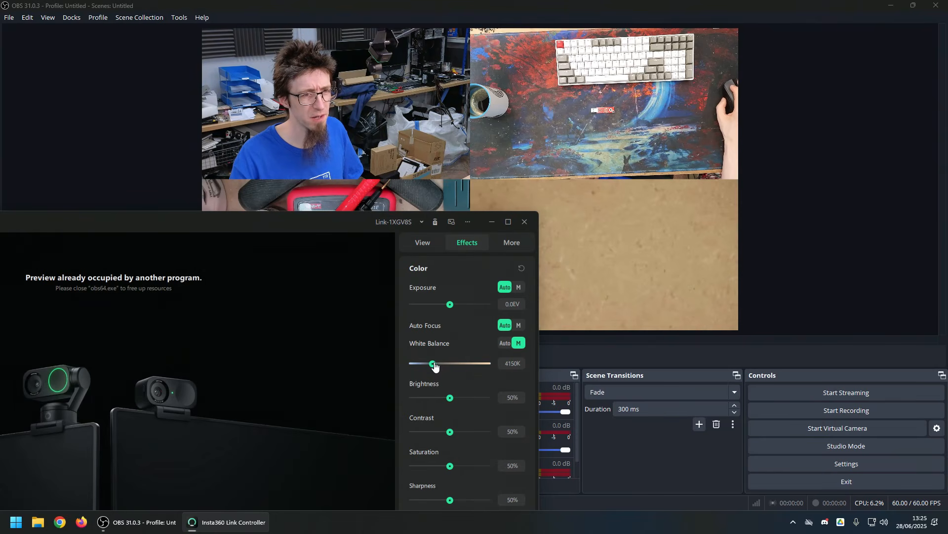
pyautogui.press('Right')
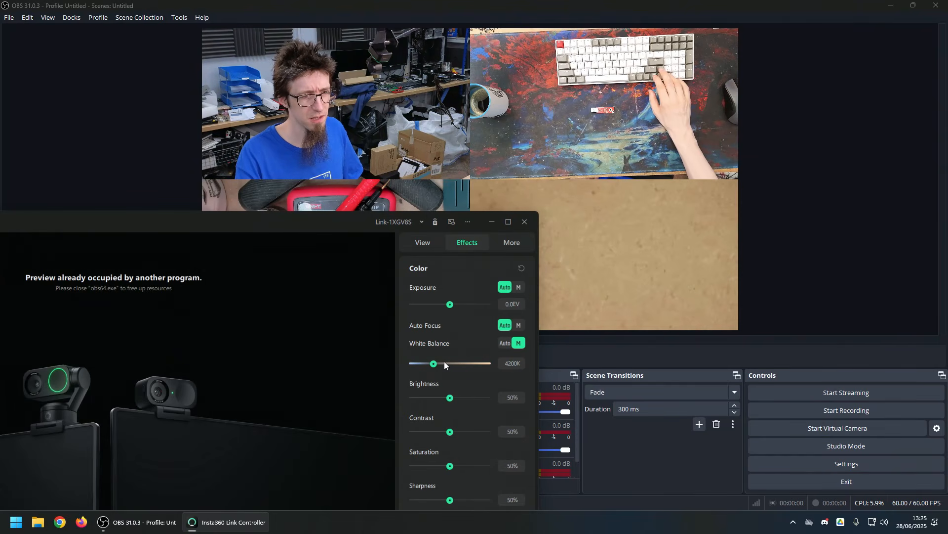
pyautogui.click(406, 225)
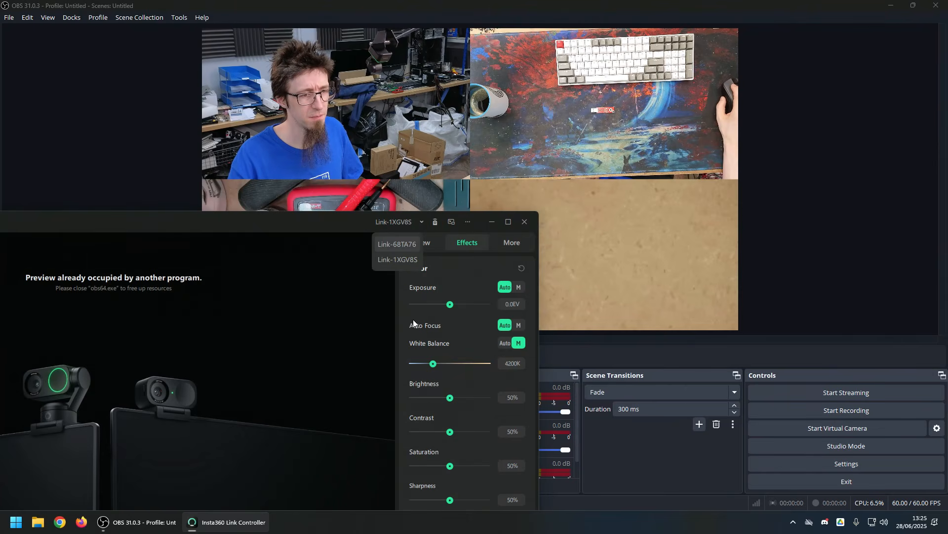
pyautogui.click(398, 244)
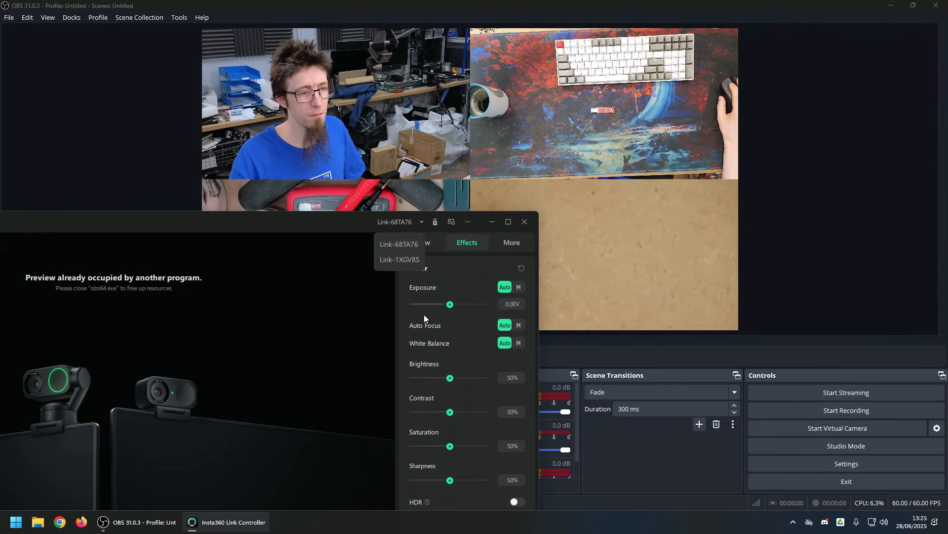
pyautogui.click(519, 342)
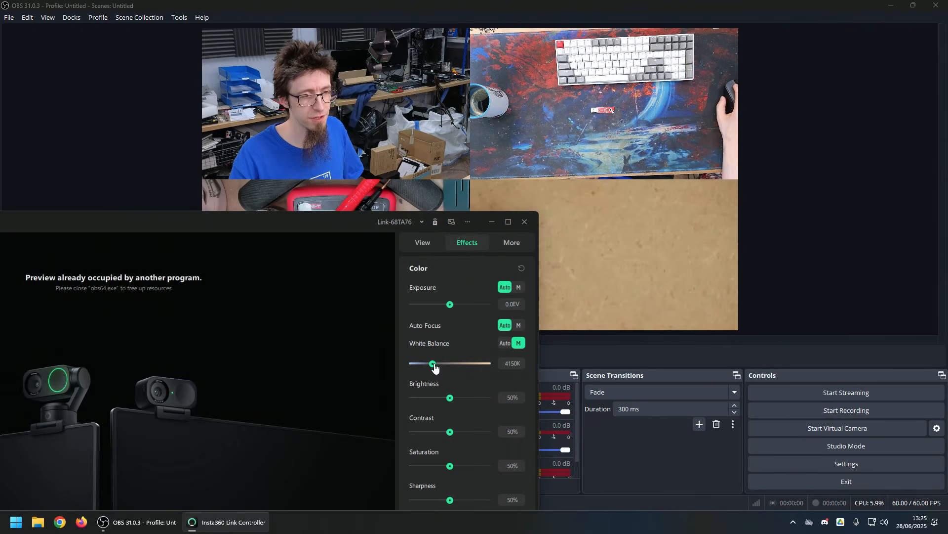
pyautogui.press('Right')
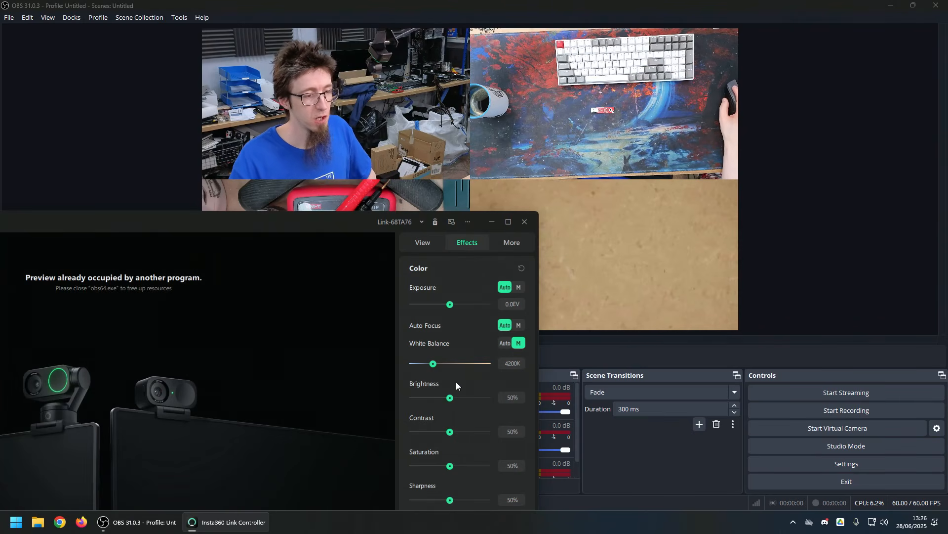
# - Turn off gesture control on both the Link-68TA76 and Link-1XGV8S cameras and minimise the controller window
pyautogui.click(505, 244)
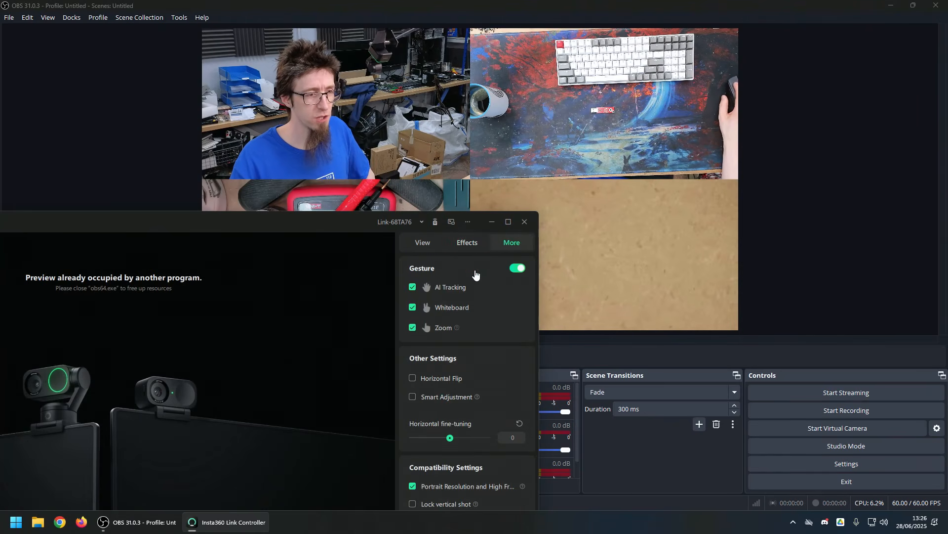
pyautogui.click(516, 270)
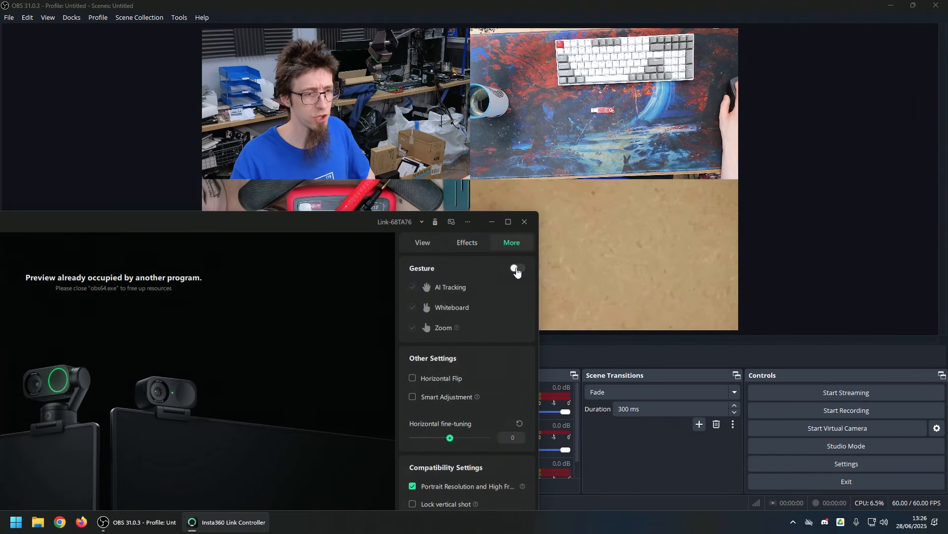
pyautogui.click(398, 225)
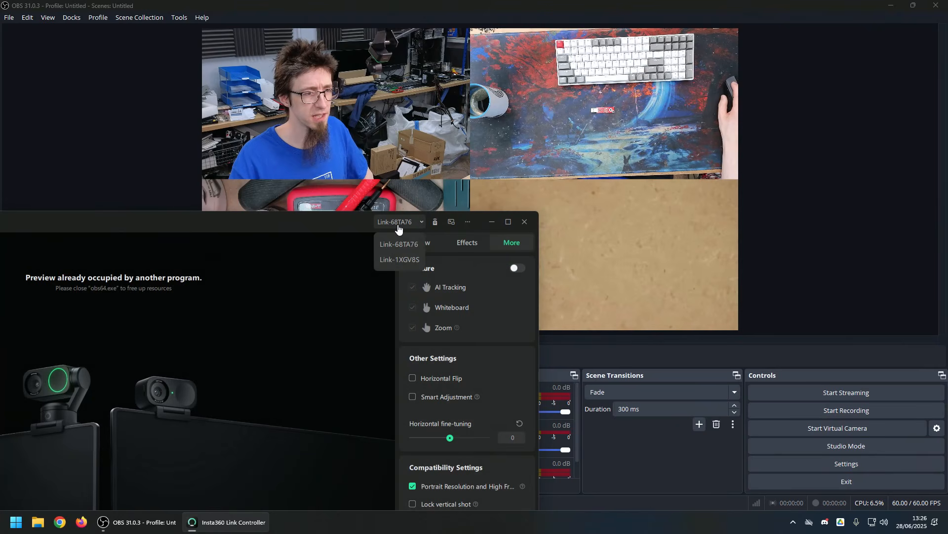
pyautogui.click(395, 258)
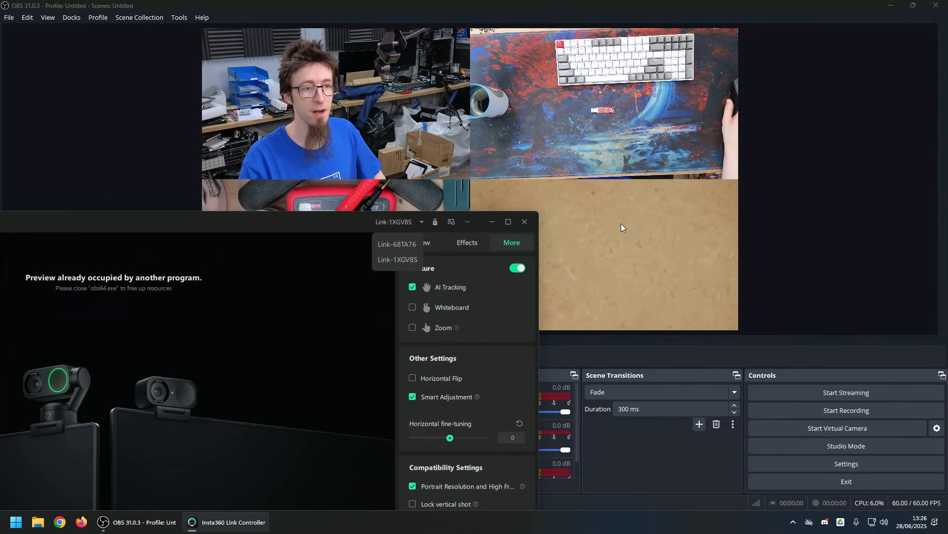
pyautogui.click(519, 269)
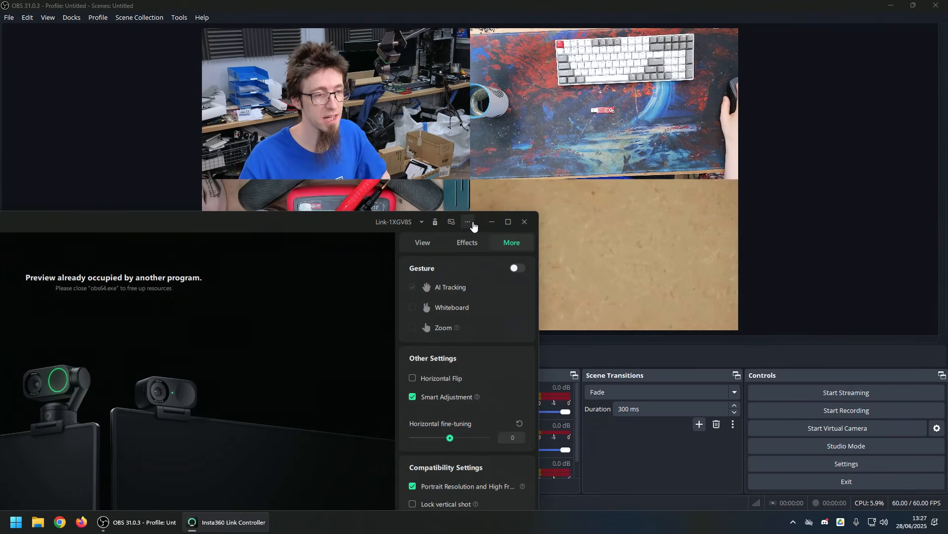
pyautogui.moveTo(301, 221); pyautogui.dragTo(561, 77)
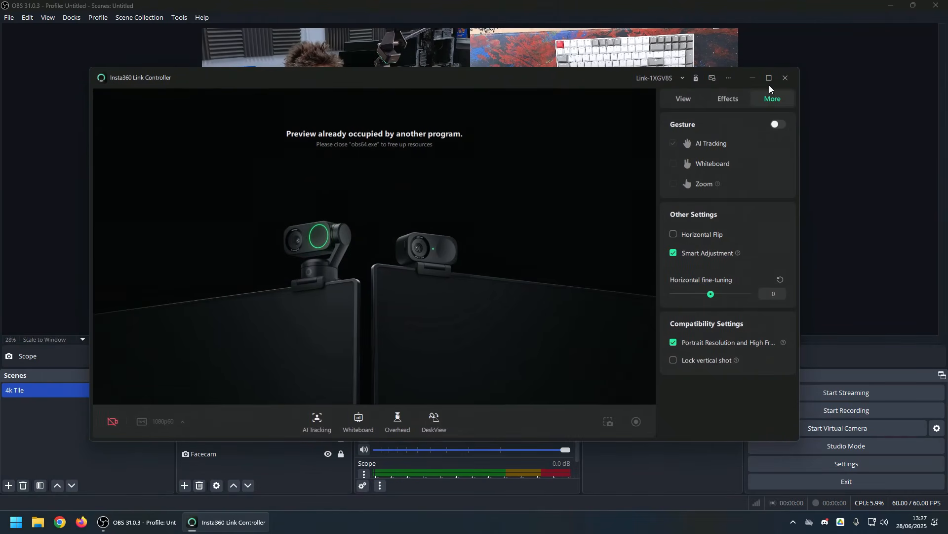
pyautogui.click(752, 79)
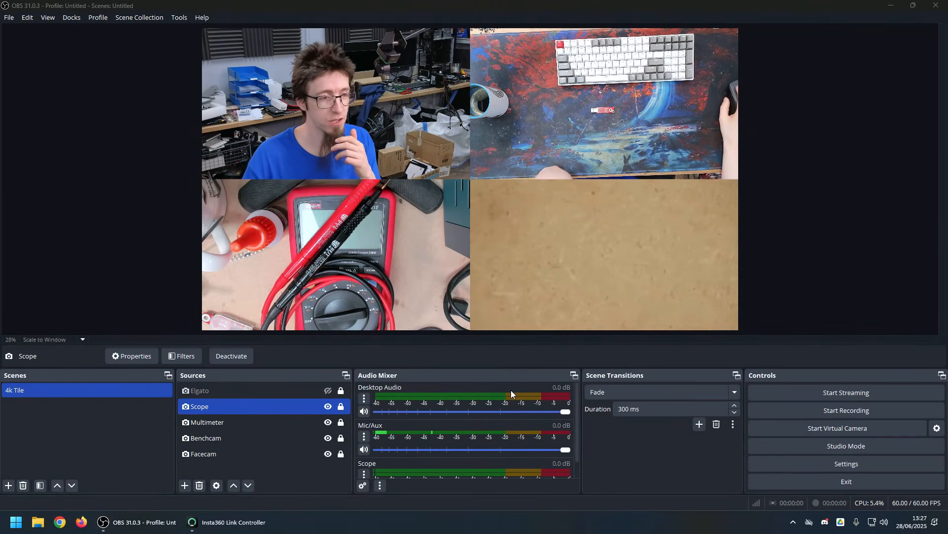
# - Add a Display Capture source for the DELL U2412M 1920x1080 primary monitor to the 4k Tile scene
pyautogui.click(186, 485)
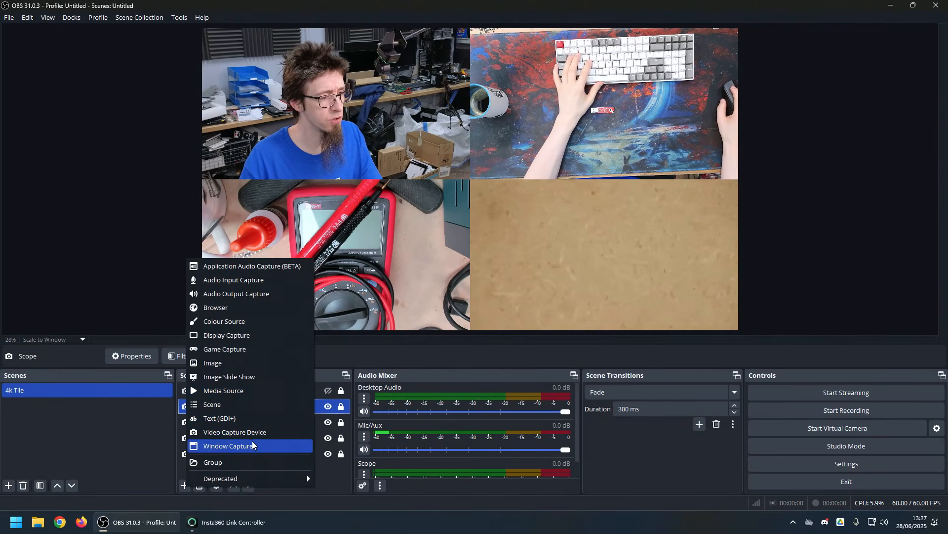
pyautogui.click(268, 335)
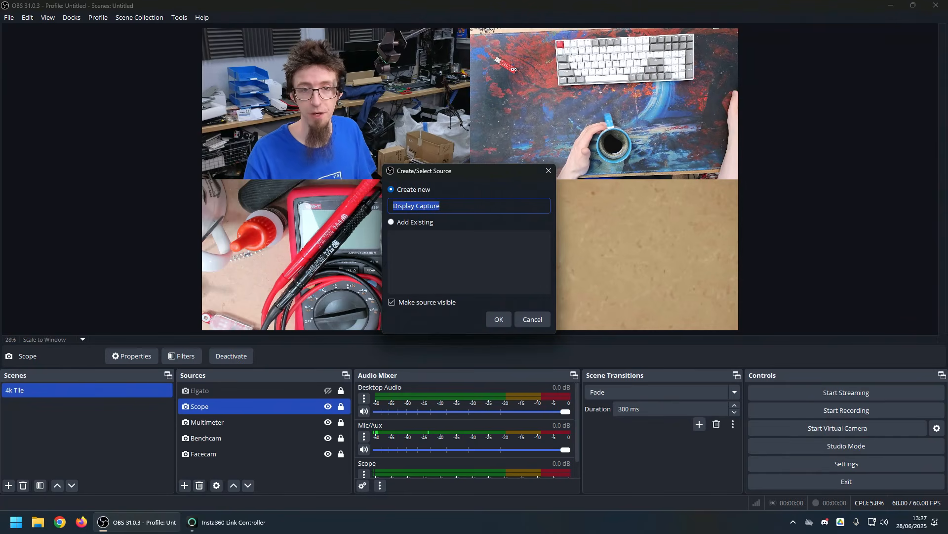
pyautogui.click(499, 322)
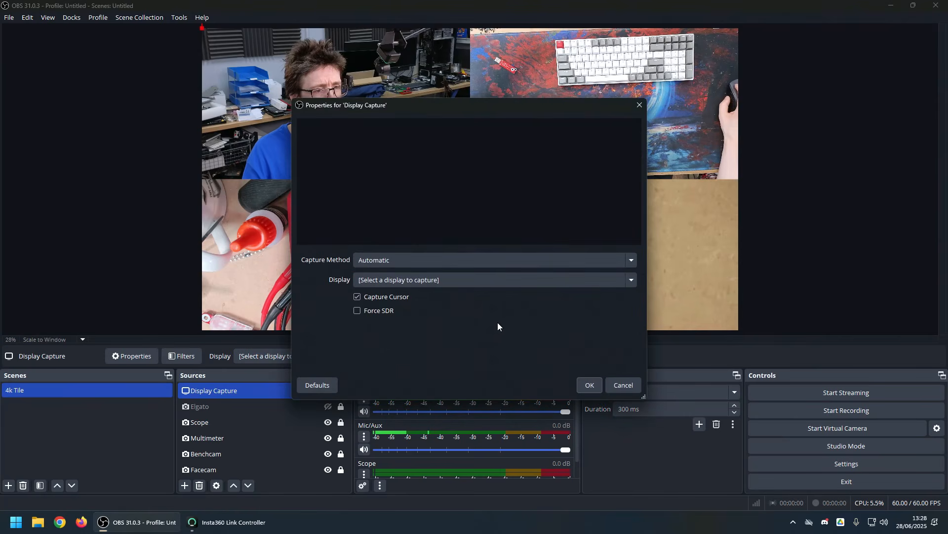
pyautogui.click(443, 283)
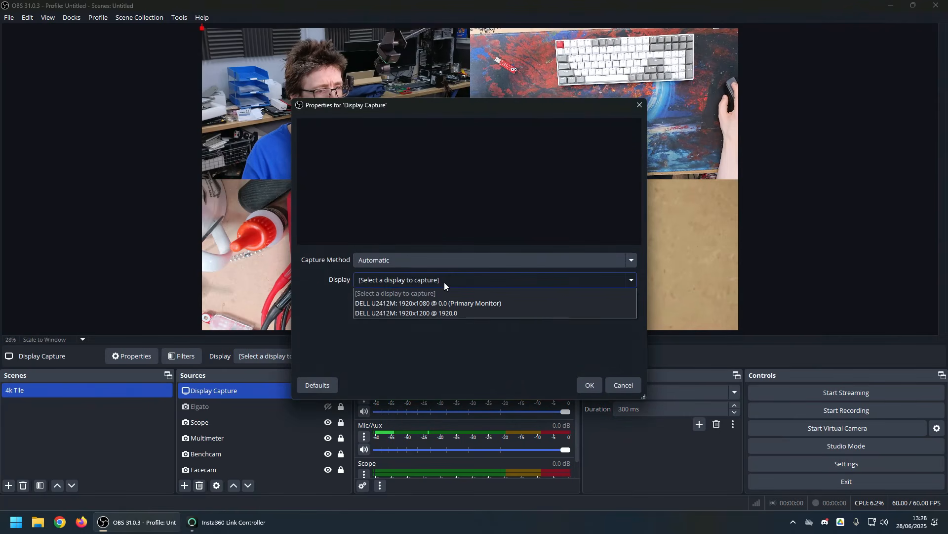
pyautogui.click(477, 304)
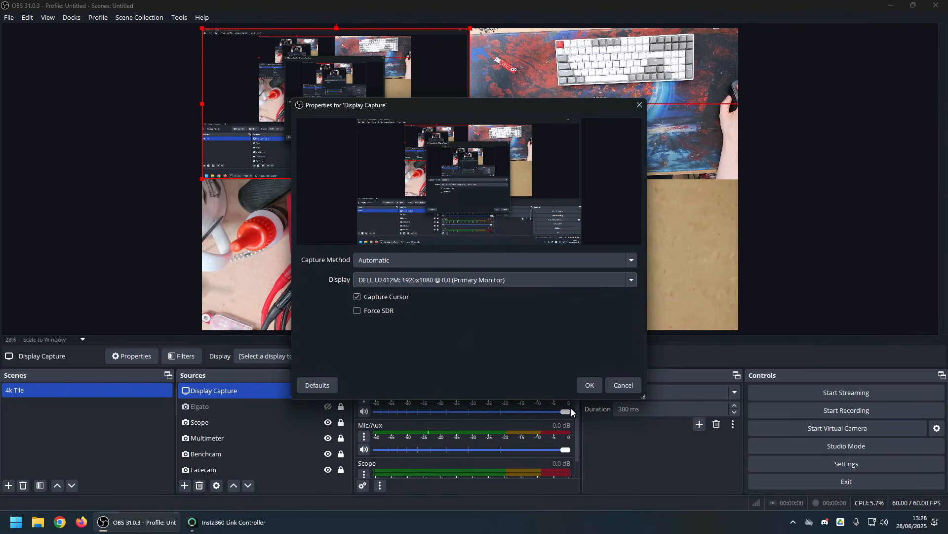
pyautogui.click(589, 387)
# - Place the Display Capture exactly over the Benchcam tile, lock it in position and hide it
pyautogui.moveTo(457, 155); pyautogui.dragTo(580, 110)
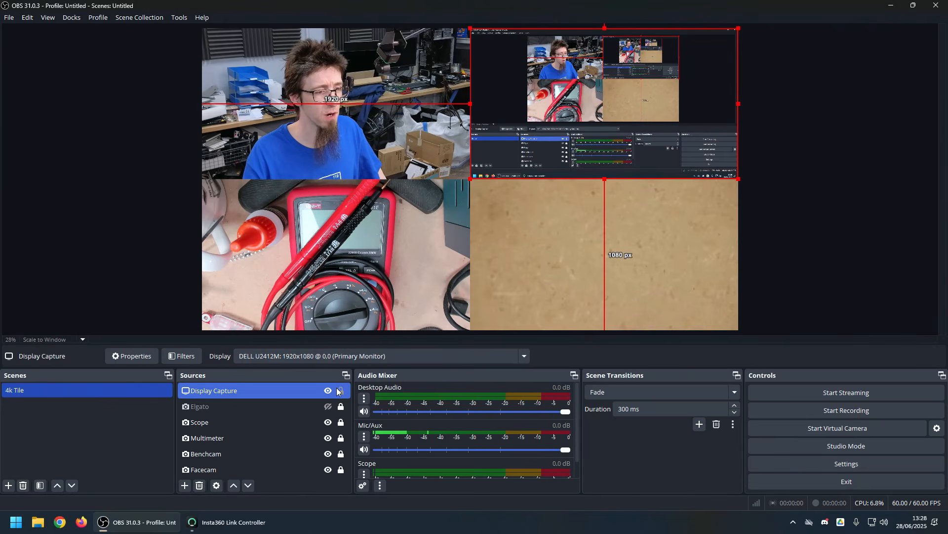
pyautogui.click(341, 391)
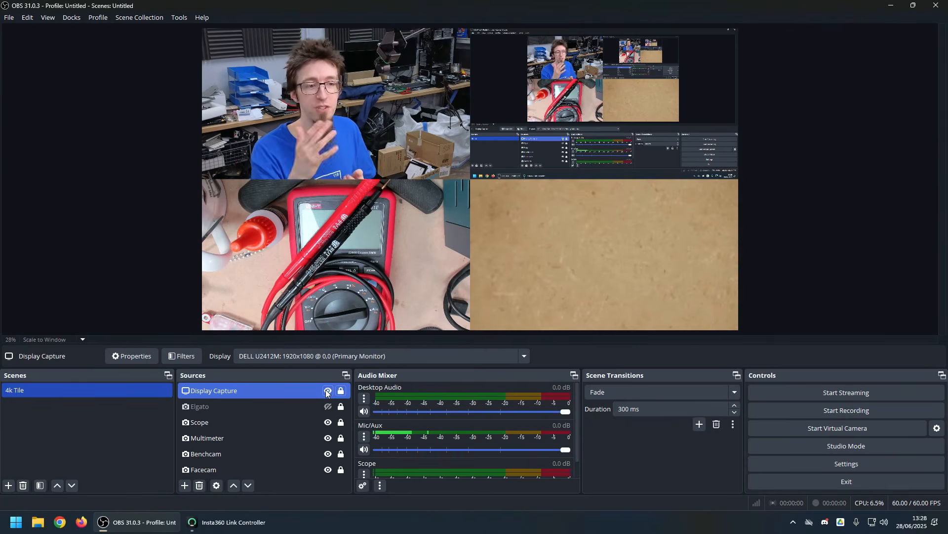
pyautogui.click(327, 391)
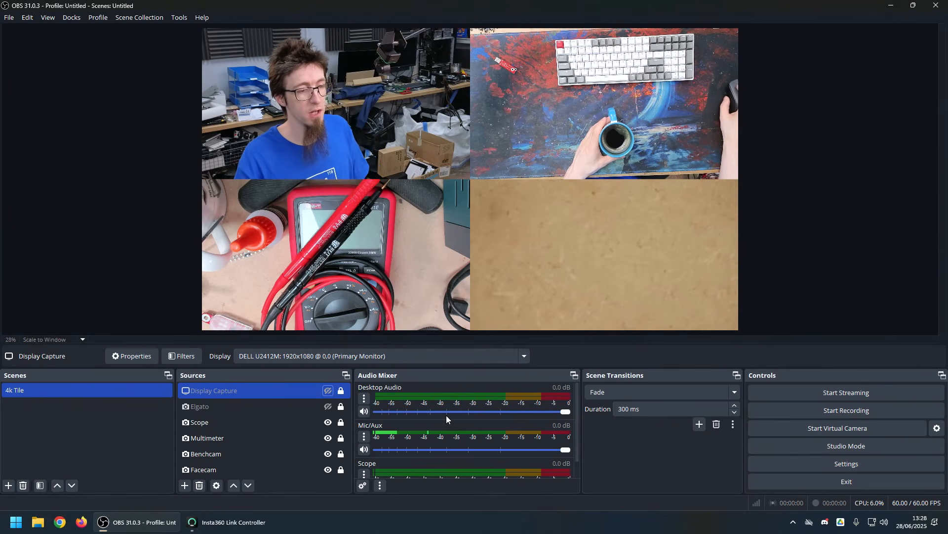
# - Check the Scope channel's mixer options and the global audio device settings, leaving them as they are
pyautogui.scroll(-1, 500, 417)
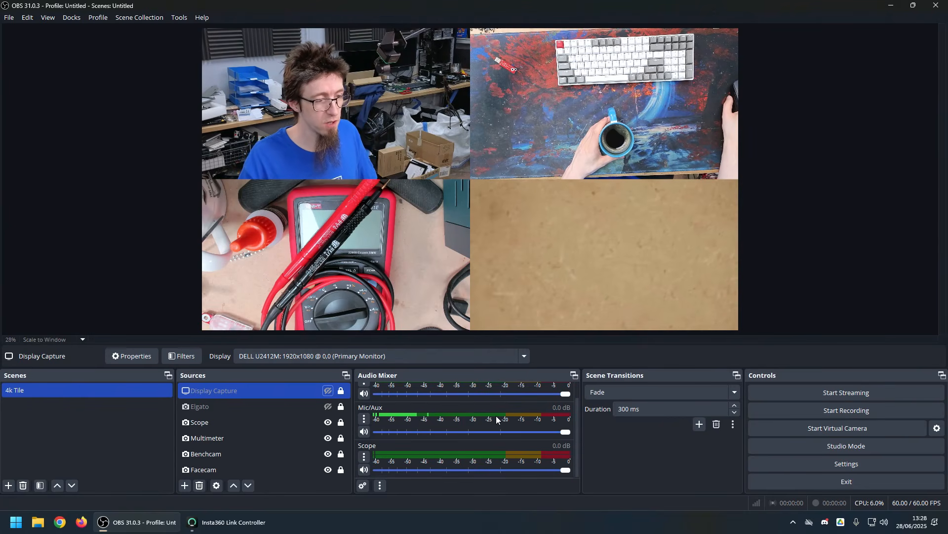
pyautogui.click(365, 457)
pyautogui.click(365, 457)
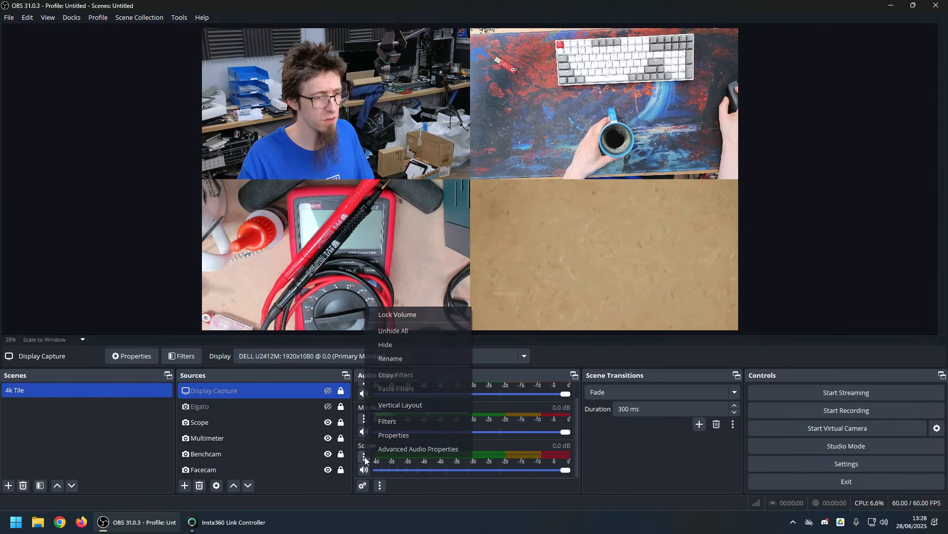
pyautogui.click(365, 457)
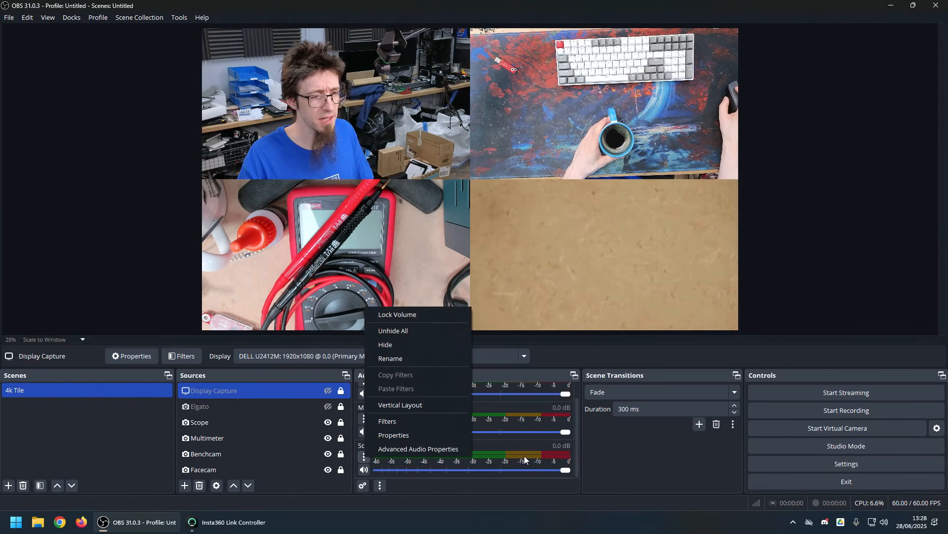
pyautogui.click(875, 463)
pyautogui.click(291, 159)
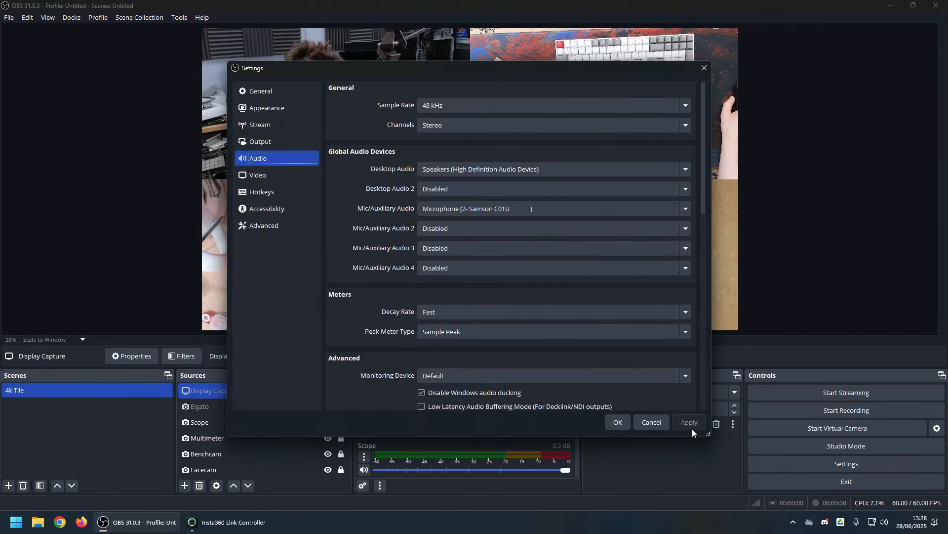
pyautogui.click(650, 422)
# - Review the audio output mode choices in the Scope source's properties and close them without changes
pyautogui.doubleClick(271, 424)
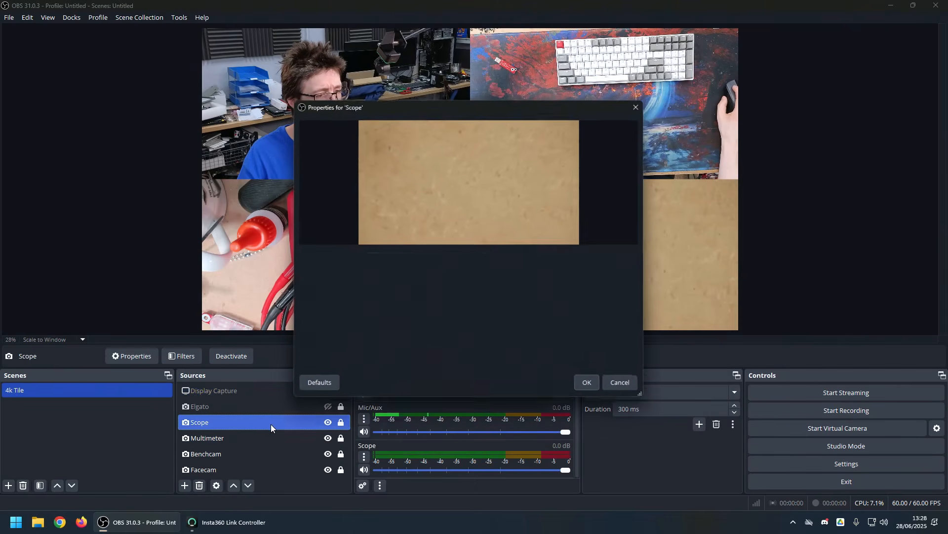
pyautogui.scroll(-10, 397, 340)
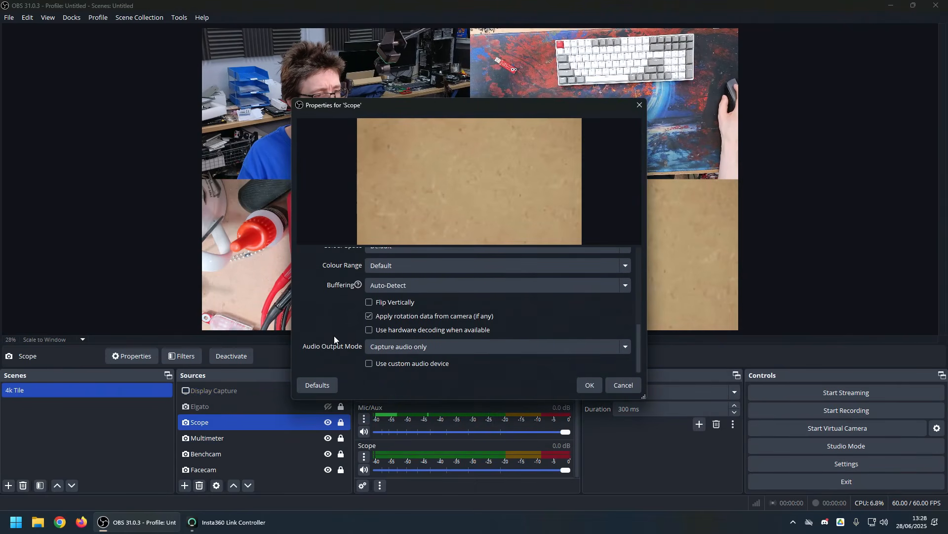
pyautogui.click(420, 347)
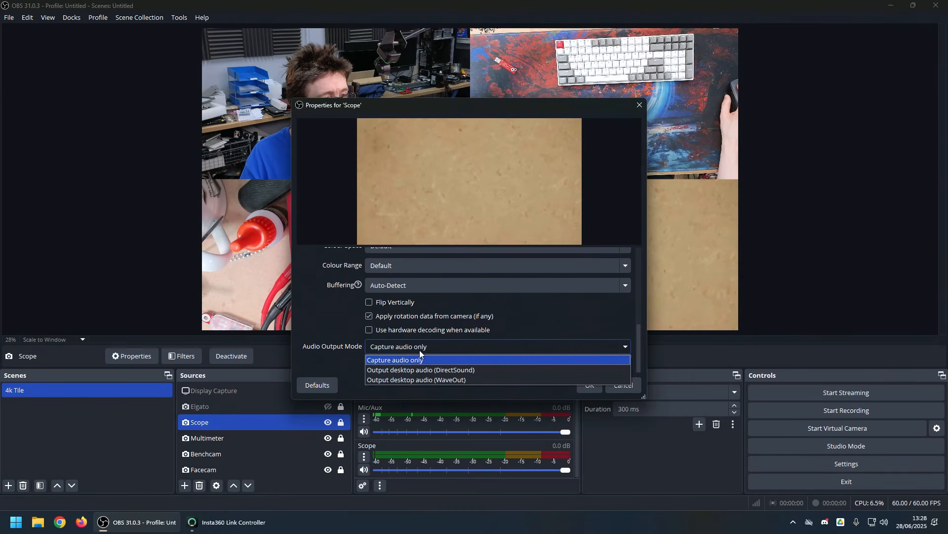
pyautogui.click(420, 350)
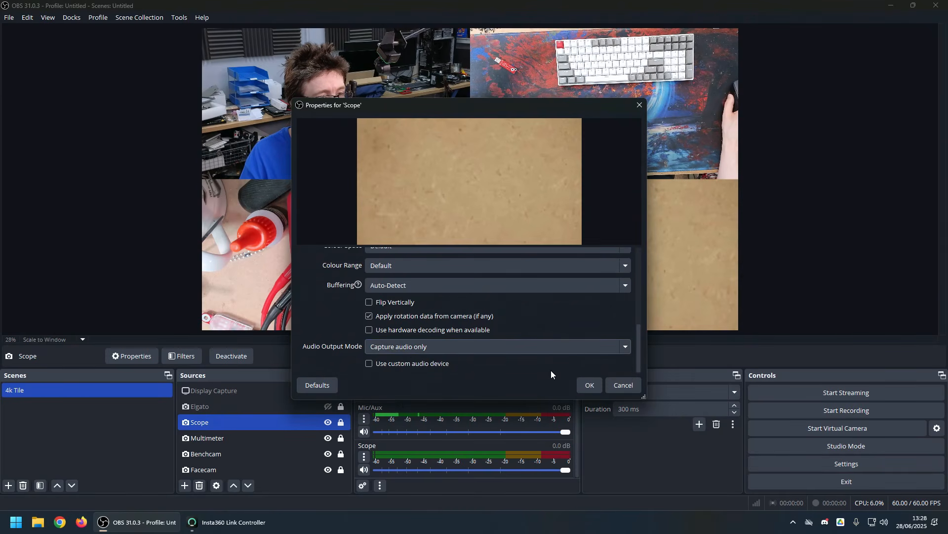
pyautogui.click(630, 388)
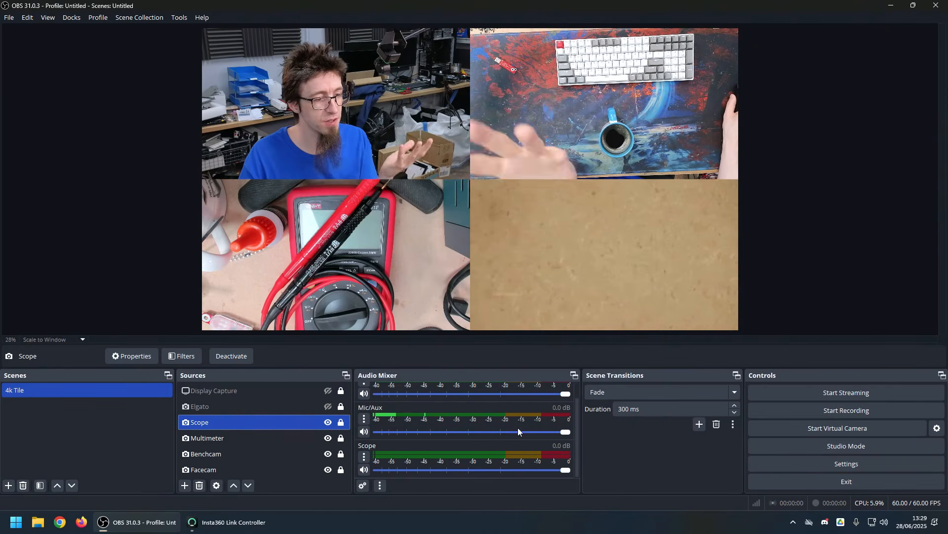
# - Mute the Scope audio channel in the mixer and lower its volume to -inf dB
pyautogui.click(363, 470)
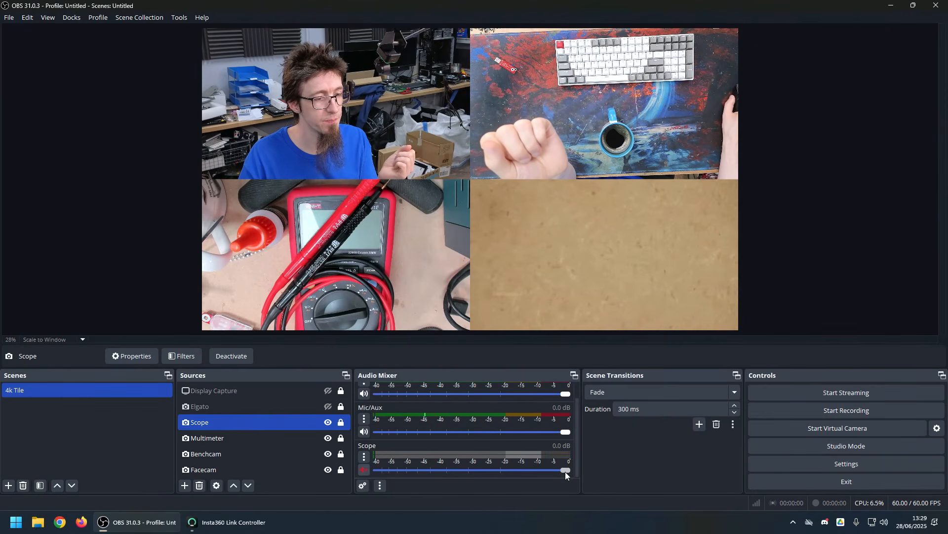
pyautogui.moveTo(565, 471); pyautogui.dragTo(264, 469)
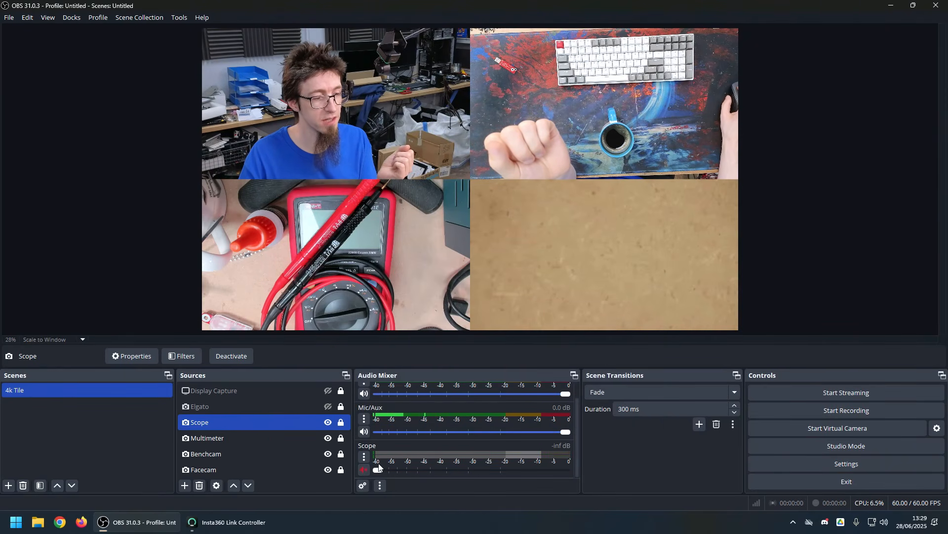
pyautogui.click(364, 471)
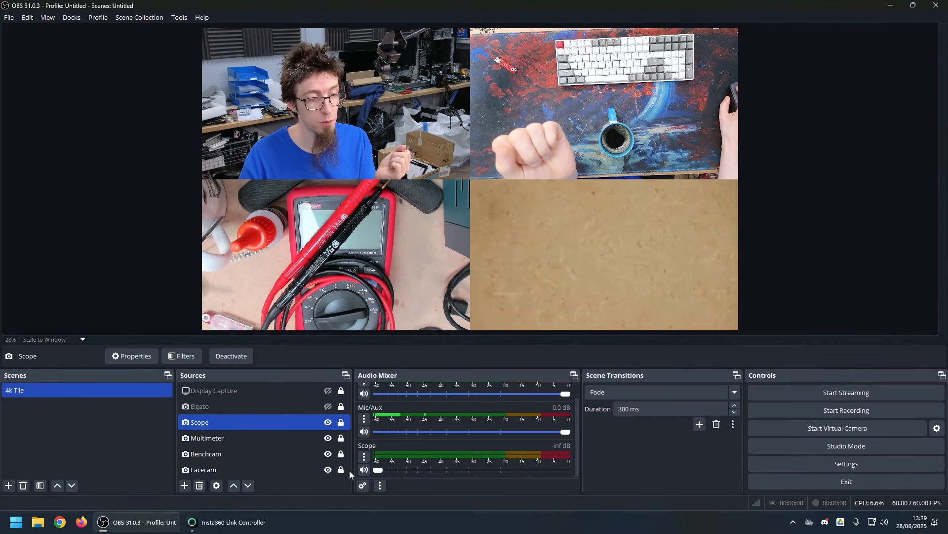
pyautogui.click(364, 470)
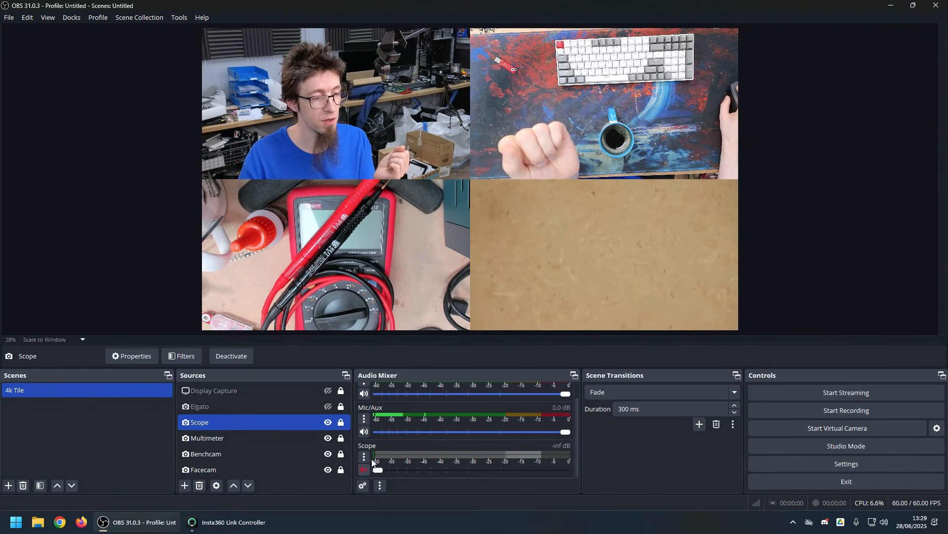
# - Hide the Scope channel from the audio mixer and switch the mixer to the vertical layout
pyautogui.click(364, 456)
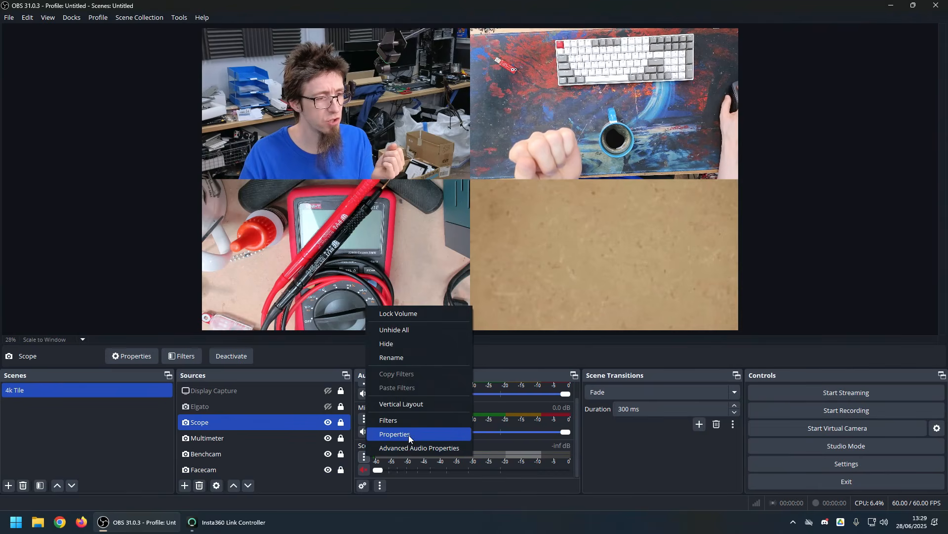
pyautogui.click(420, 343)
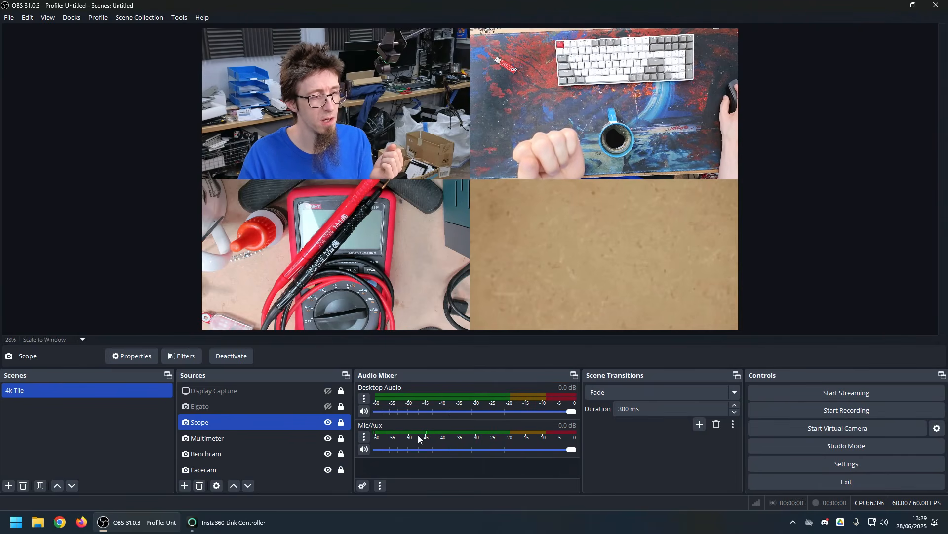
pyautogui.click(380, 485)
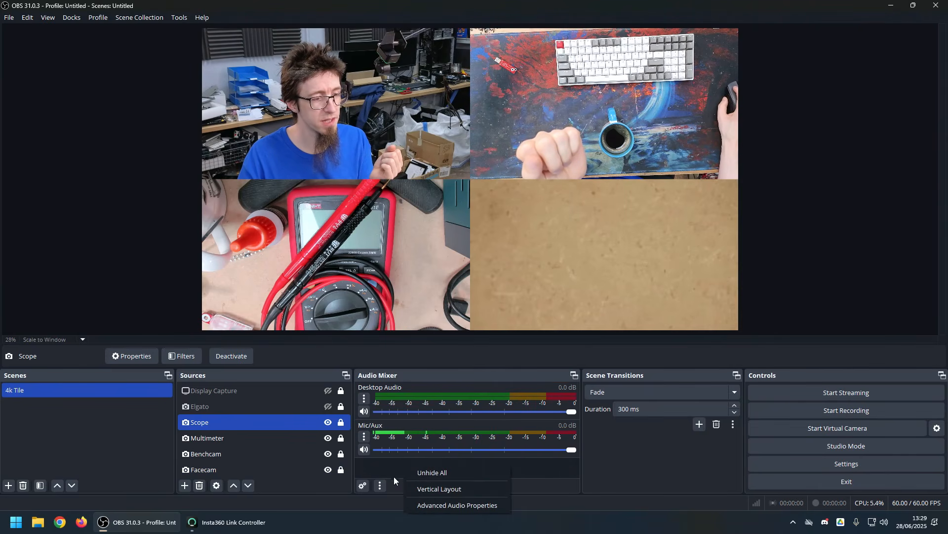
pyautogui.click(410, 431)
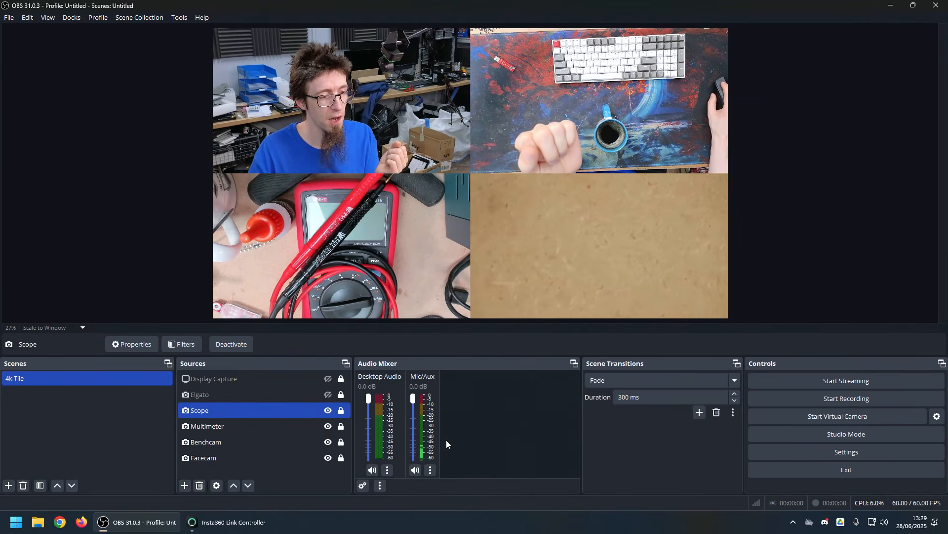
# - Check the Mic/Aux channel's device properties and its audio filter list, closing both without changes
pyautogui.click(431, 470)
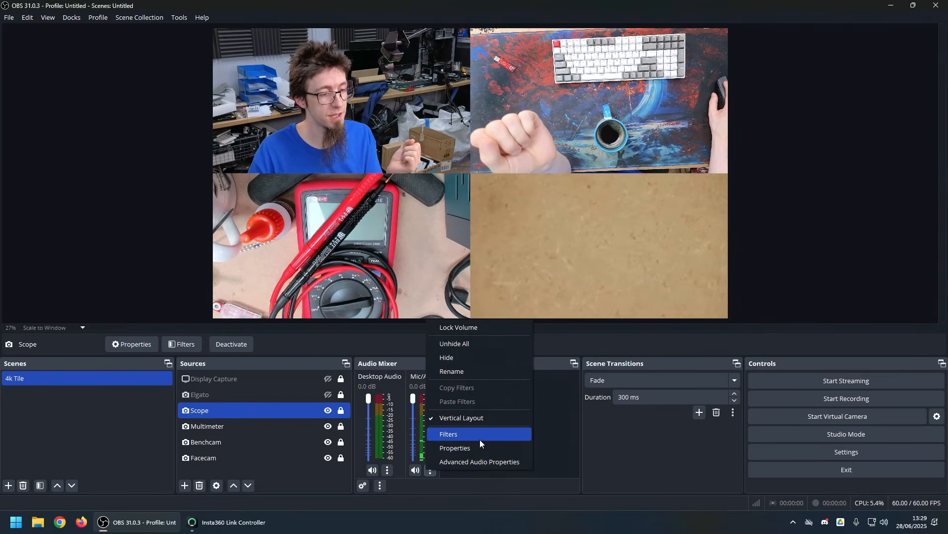
pyautogui.click(490, 448)
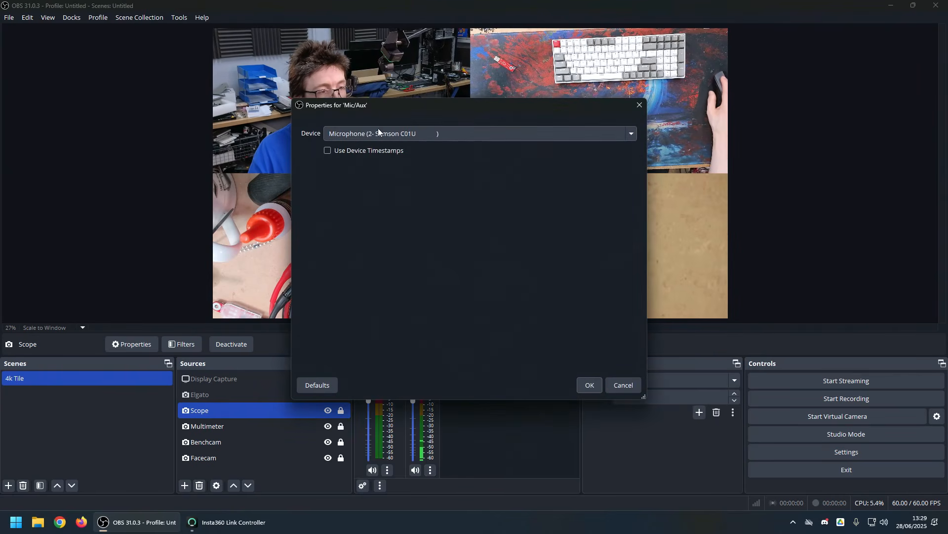
pyautogui.click(634, 390)
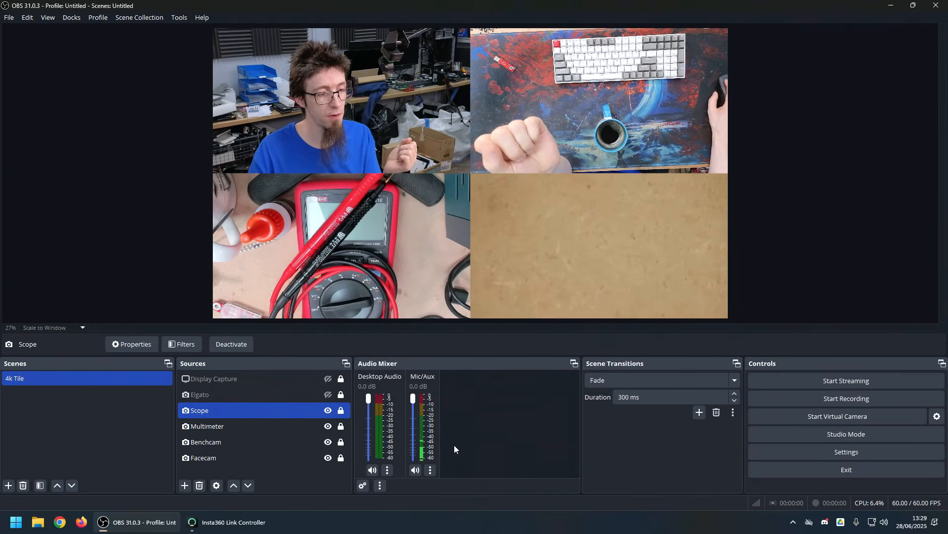
pyautogui.click(430, 470)
pyautogui.click(484, 436)
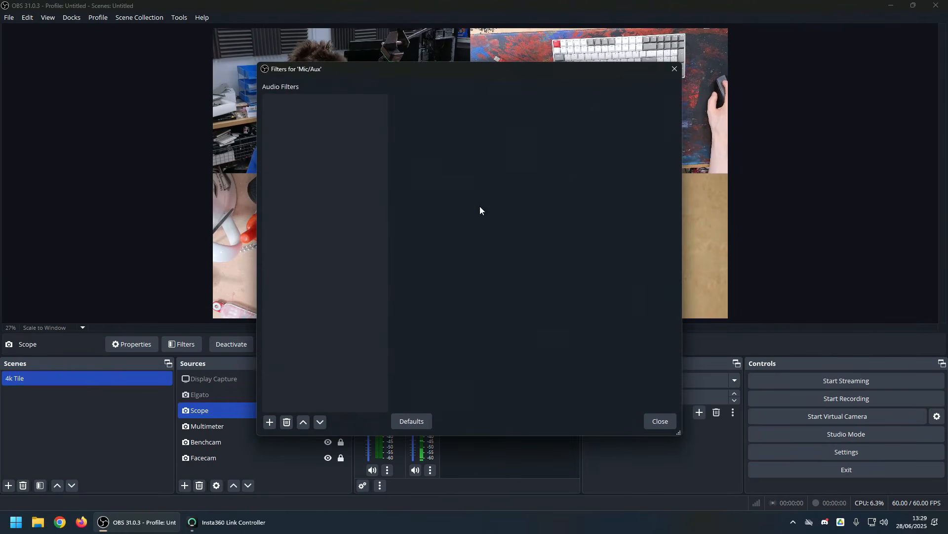
pyautogui.moveTo(455, 65); pyautogui.dragTo(30, 131)
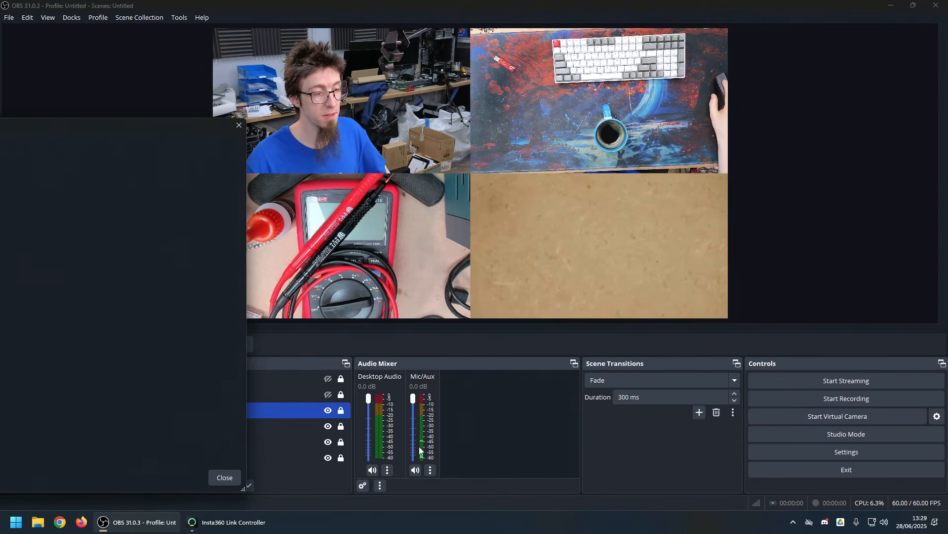
pyautogui.click(225, 477)
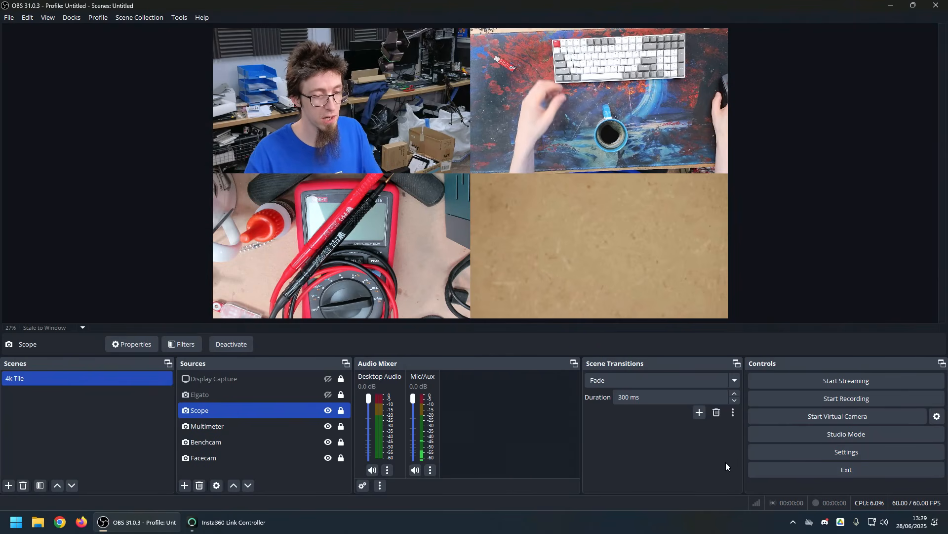
# - Open the classic Sound dialog from the Windows sound settings and close the Settings window behind it
pyautogui.click(885, 526)
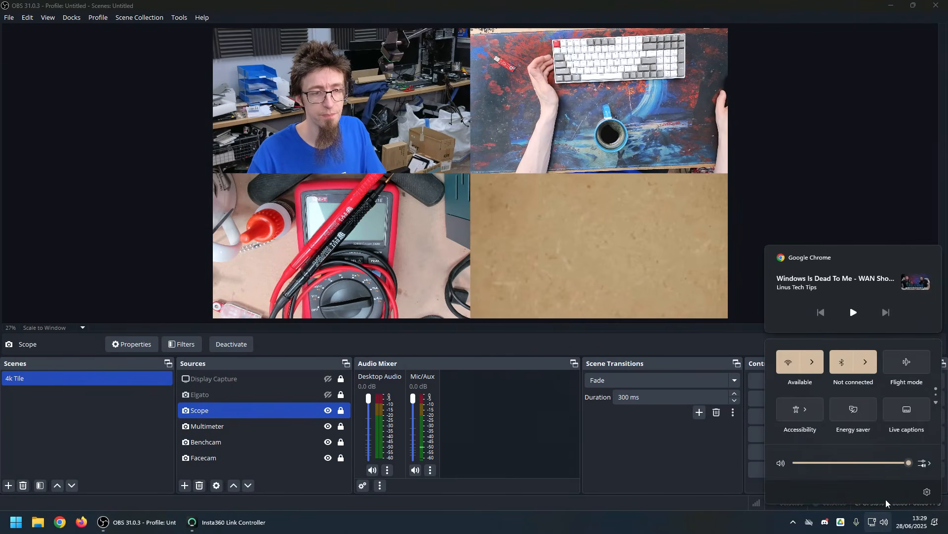
pyautogui.click(885, 526)
pyautogui.rightClick(886, 527)
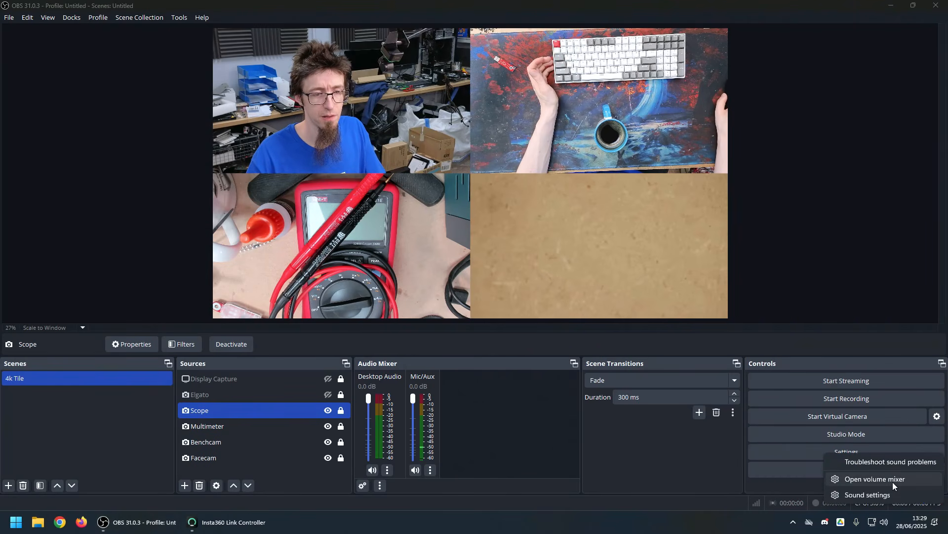
pyautogui.click(896, 493)
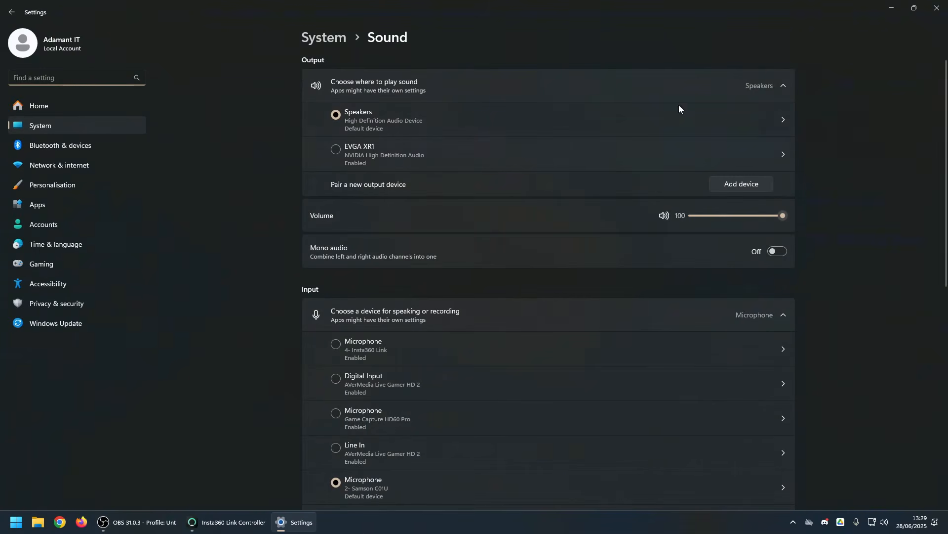
pyautogui.scroll(-10, 573, 272)
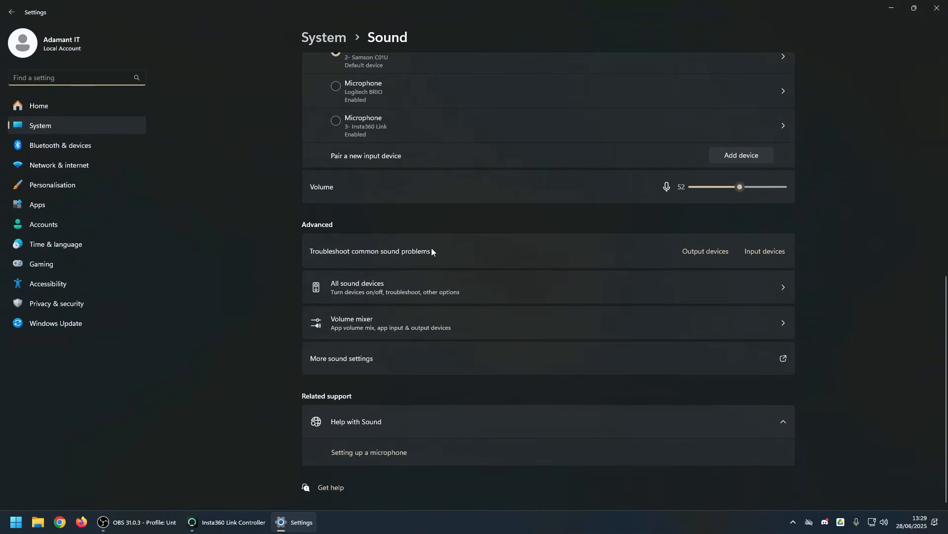
pyautogui.click(447, 356)
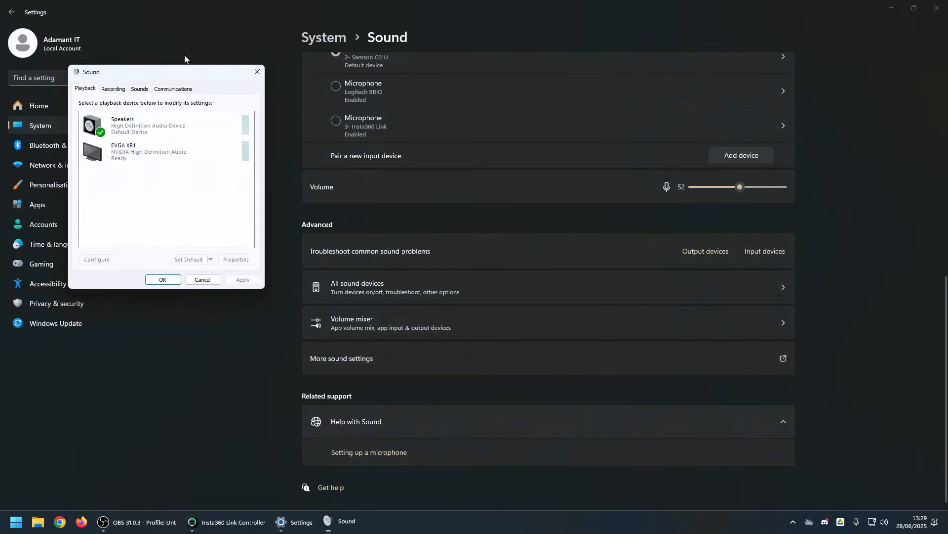
pyautogui.click(937, 8)
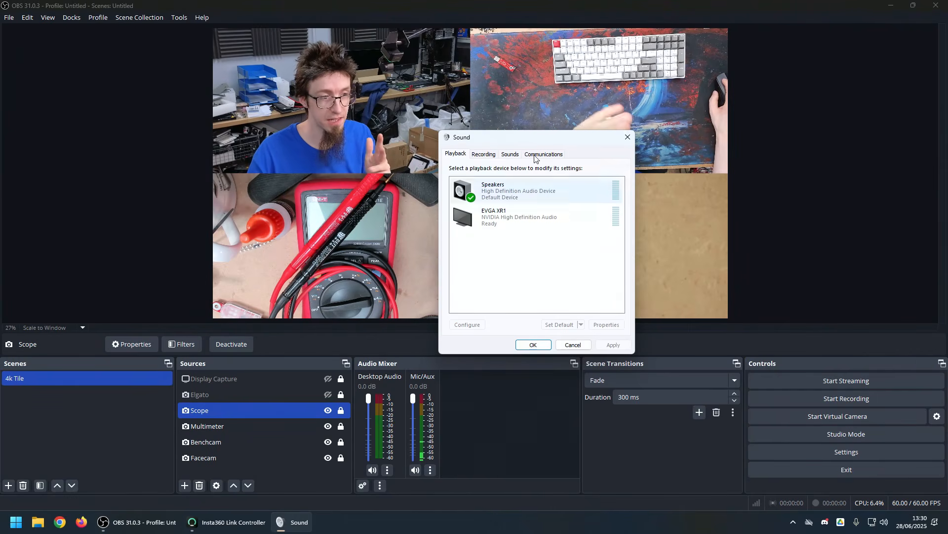
# - Examine the full list of Windows recording devices for microphones and capture inputs that are not needed
pyautogui.click(490, 155)
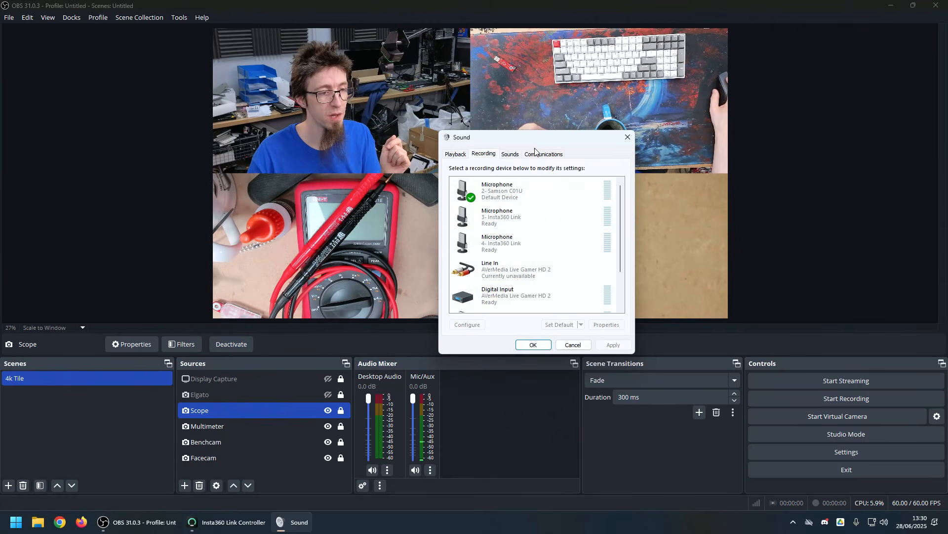
pyautogui.moveTo(535, 137); pyautogui.dragTo(494, 118)
pyautogui.scroll(-1, 510, 225)
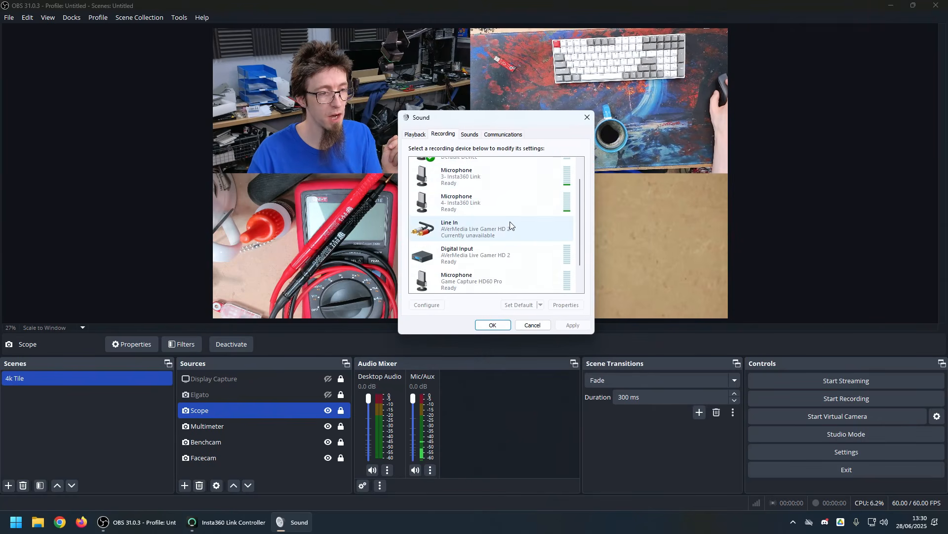
pyautogui.scroll(-1, 498, 256)
pyautogui.scroll(2, 494, 247)
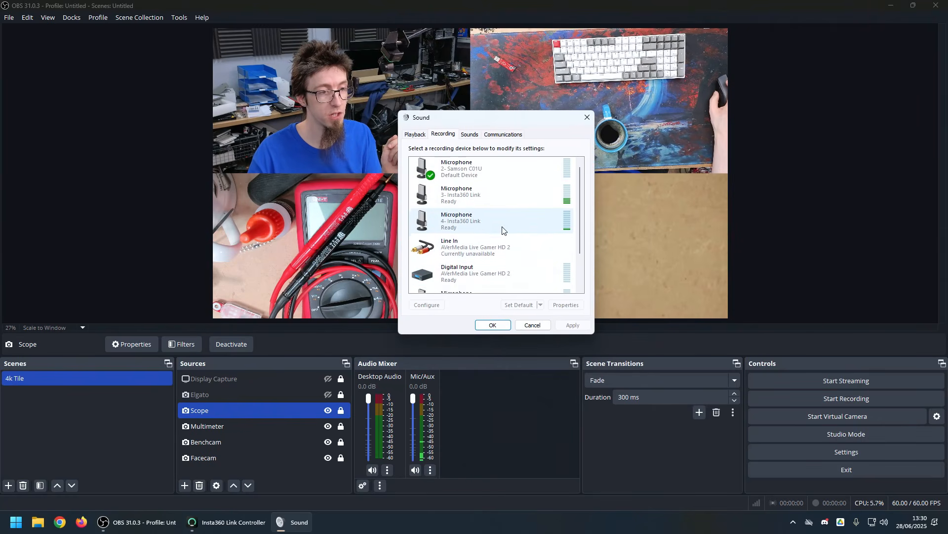
pyautogui.scroll(-2, 487, 259)
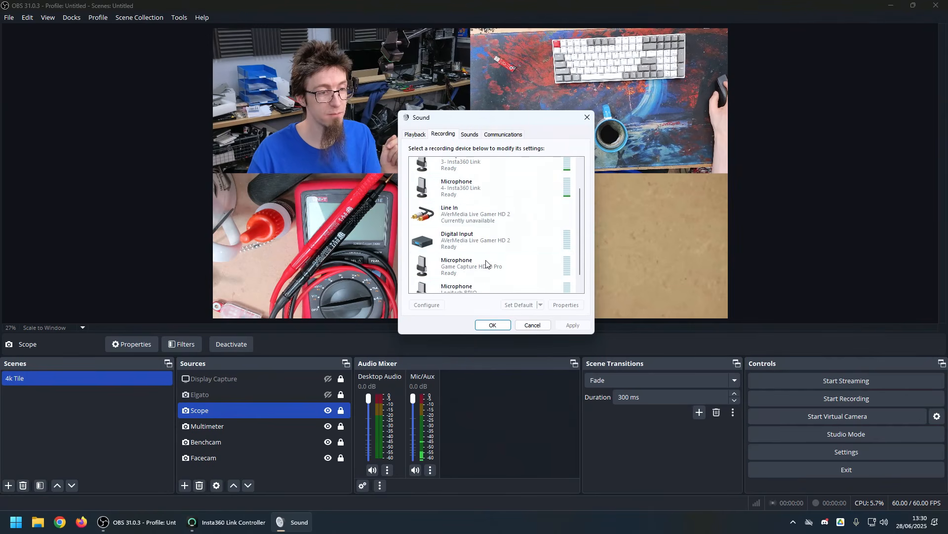
pyautogui.scroll(-1, 479, 272)
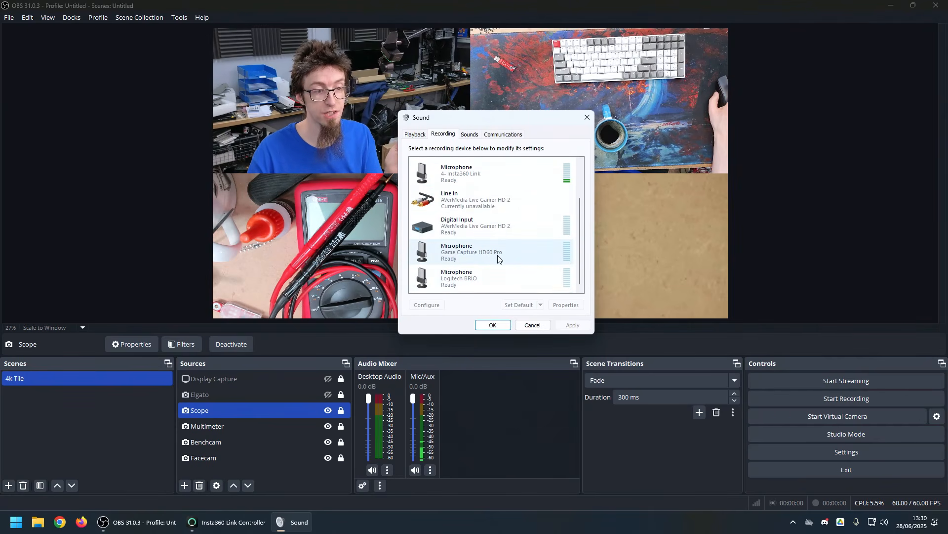
pyautogui.scroll(3, 498, 258)
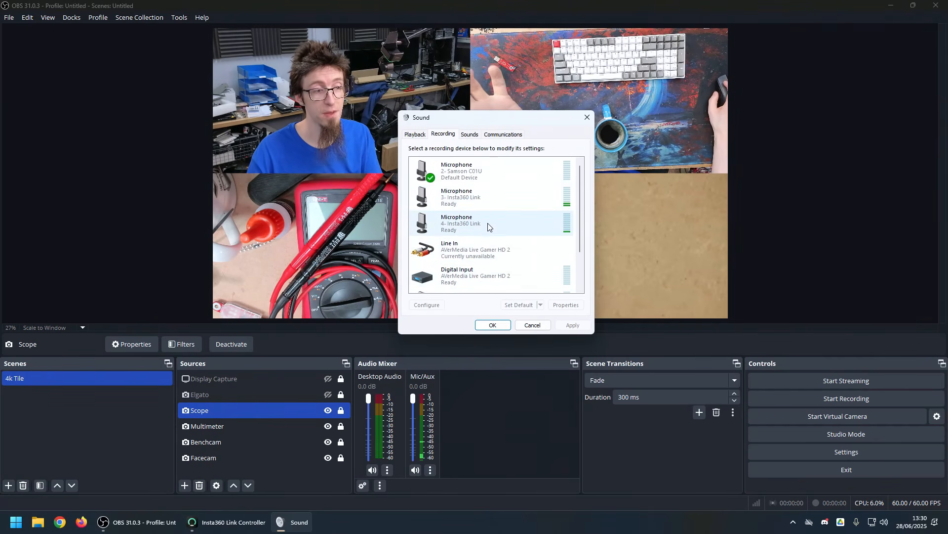
# - Disable both Insta360 Link microphones in the Windows recording devices
pyautogui.rightClick(466, 197)
pyautogui.click(457, 203)
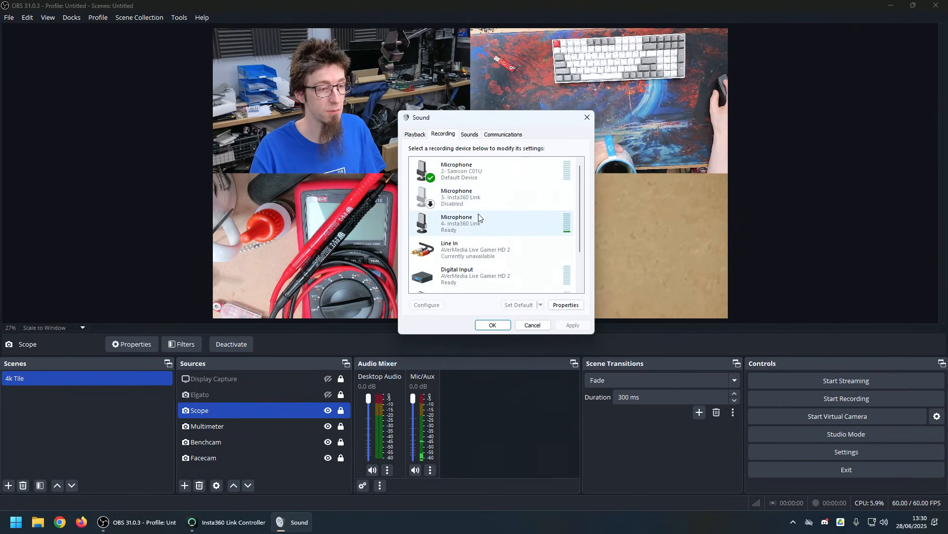
pyautogui.rightClick(467, 224)
pyautogui.click(489, 231)
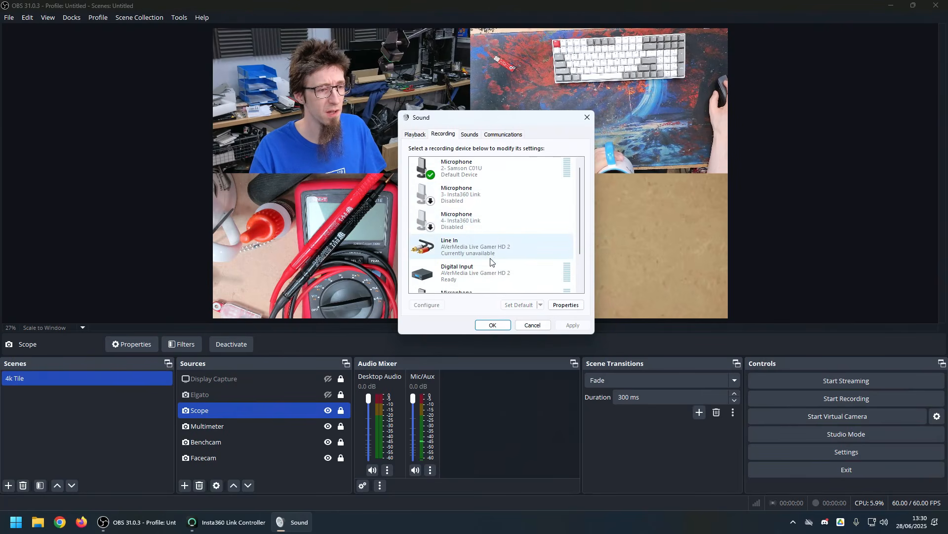
# - Disable the Line In and Digital Input recording devices of the AVerMedia Live Gamer HD 2
pyautogui.scroll(-2, 490, 261)
pyautogui.click(472, 229)
pyautogui.rightClick(470, 215)
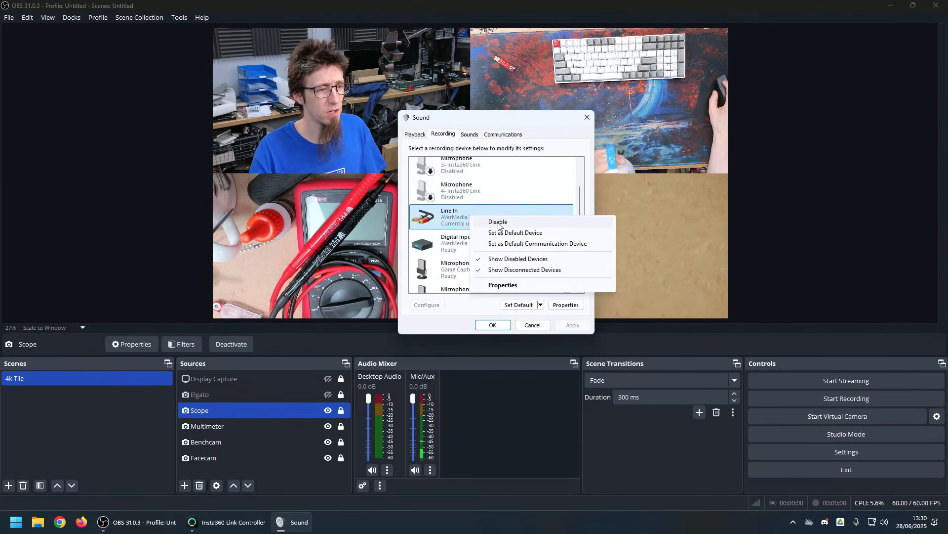
pyautogui.click(499, 223)
pyautogui.scroll(-1, 477, 236)
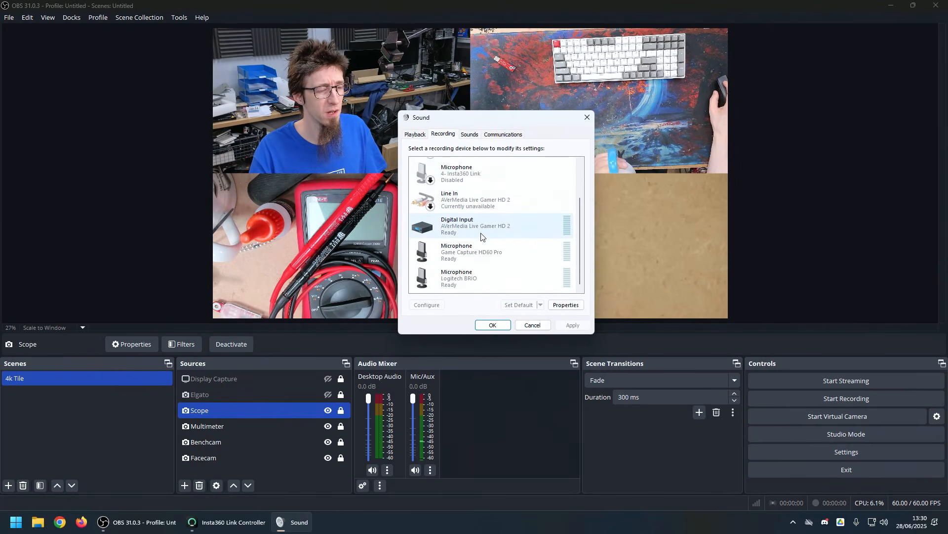
pyautogui.click(474, 232)
pyautogui.rightClick(470, 231)
pyautogui.click(516, 241)
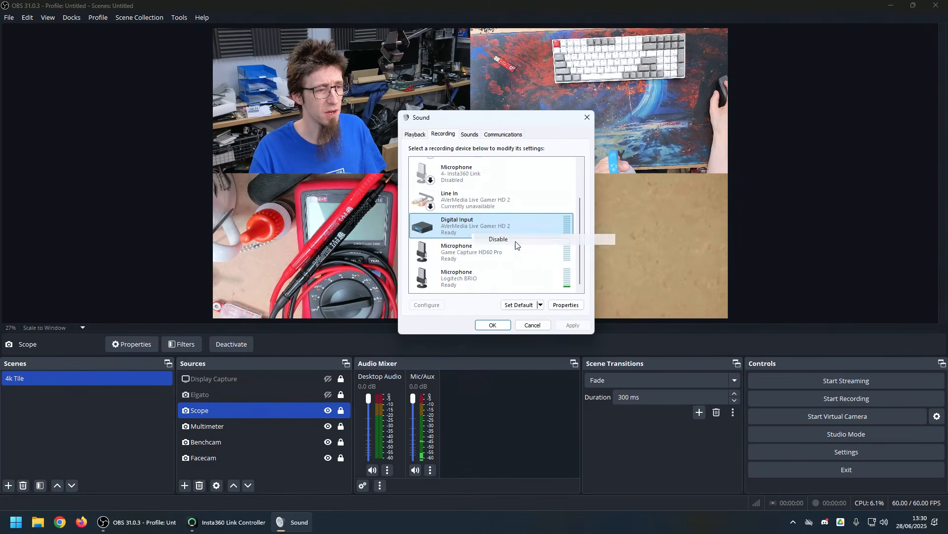
# - Disable the Logitech BRIO microphone, leaving the Game Capture HD60 Pro input enabled
pyautogui.click(471, 262)
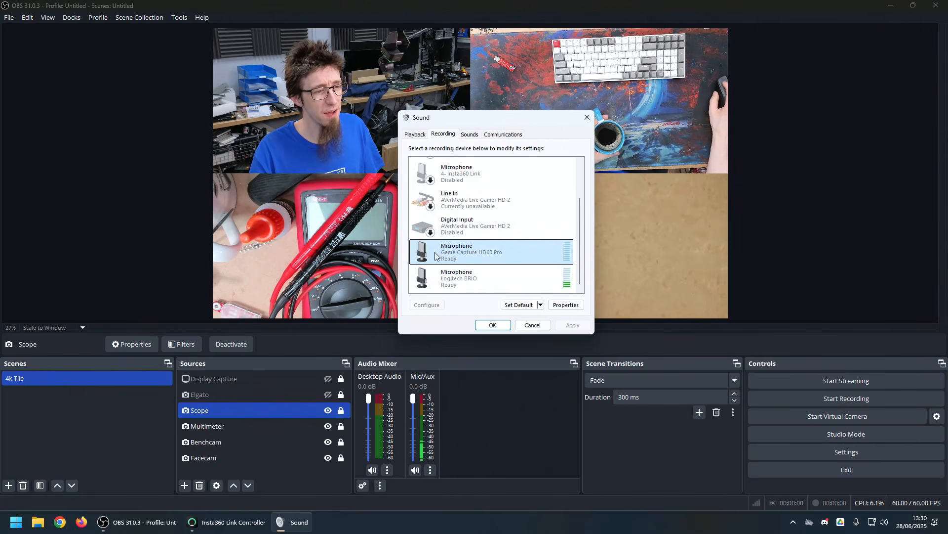
pyautogui.click(471, 284)
pyautogui.rightClick(477, 285)
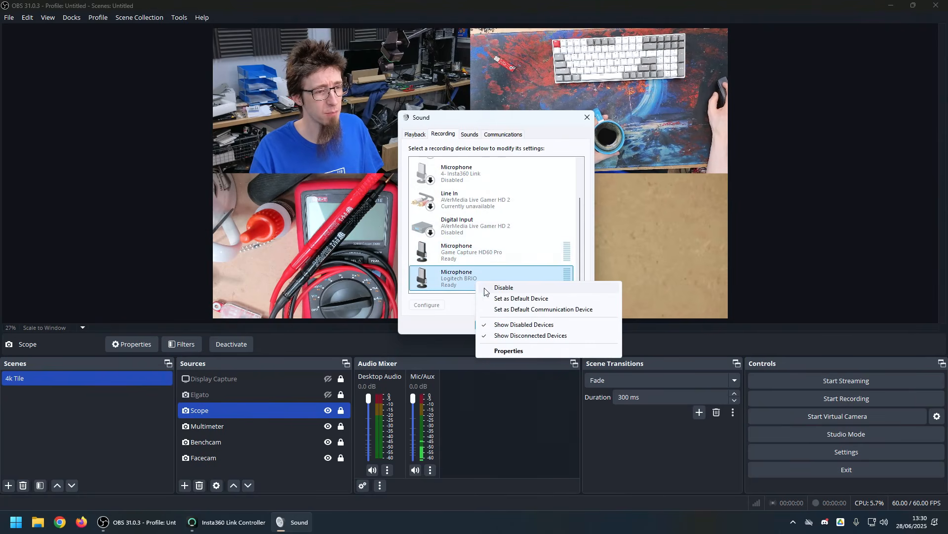
pyautogui.click(487, 287)
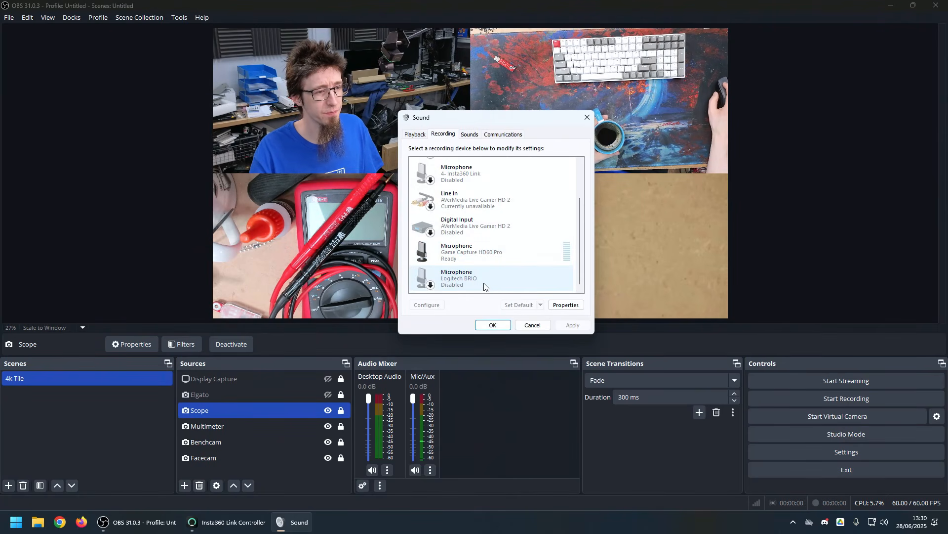
# - Set the recording level of the Samson C01U microphone to 85 and accept the Windows sound settings
pyautogui.scroll(2, 484, 282)
pyautogui.click(472, 176)
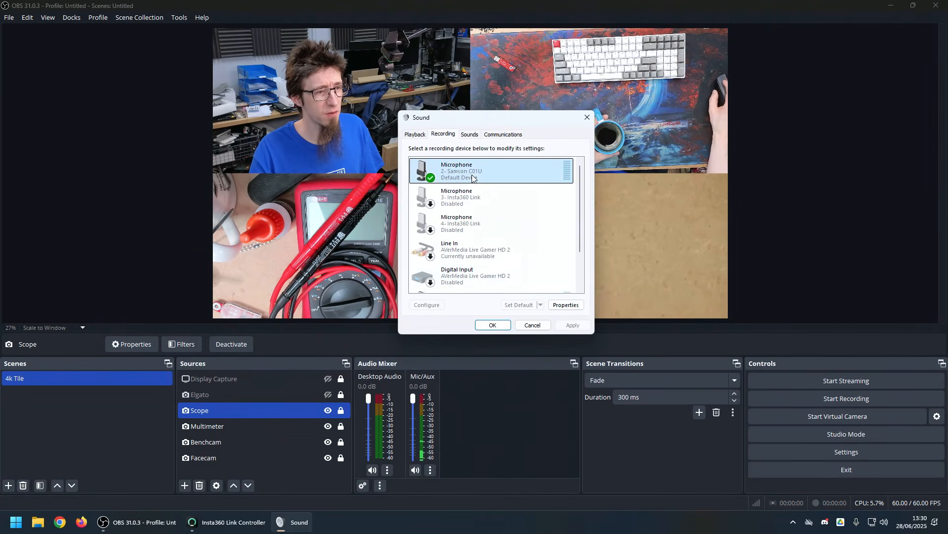
pyautogui.doubleClick(472, 178)
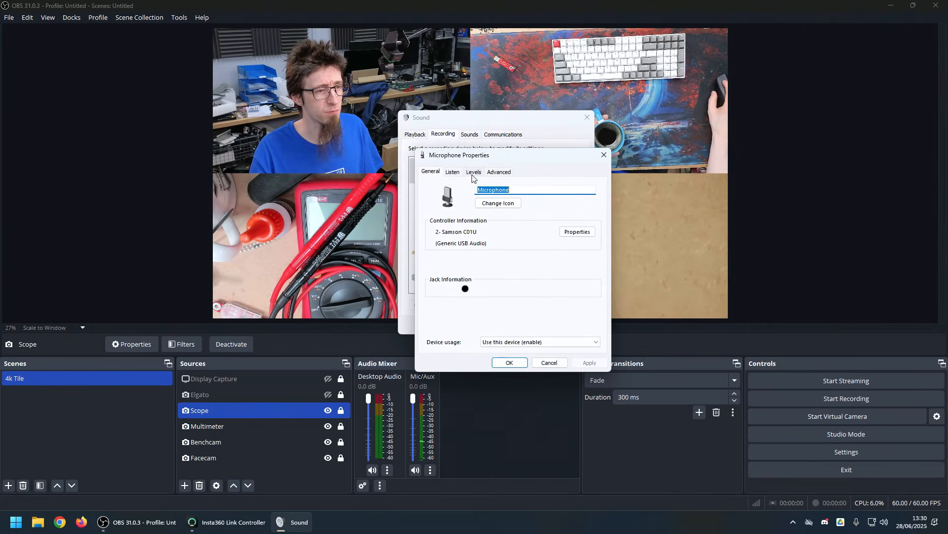
pyautogui.click(472, 172)
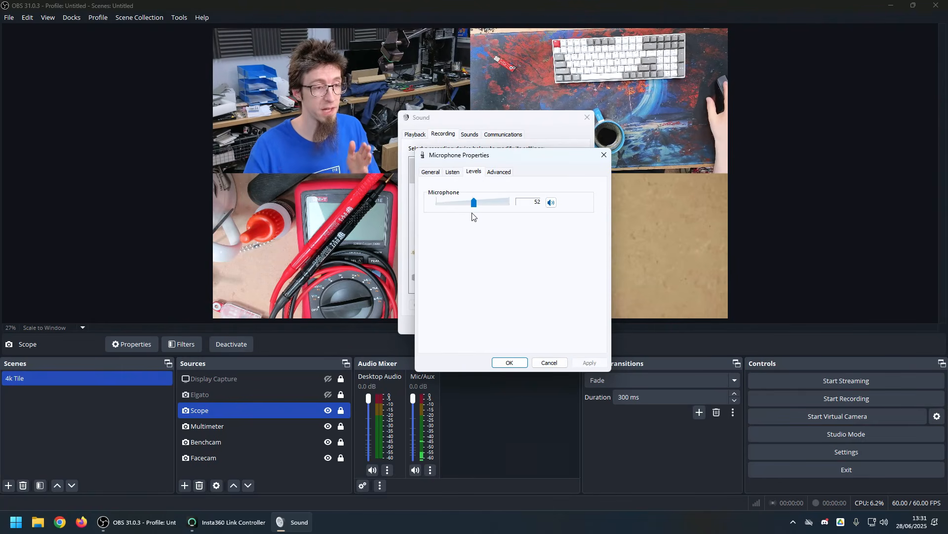
pyautogui.moveTo(475, 207); pyautogui.dragTo(497, 206)
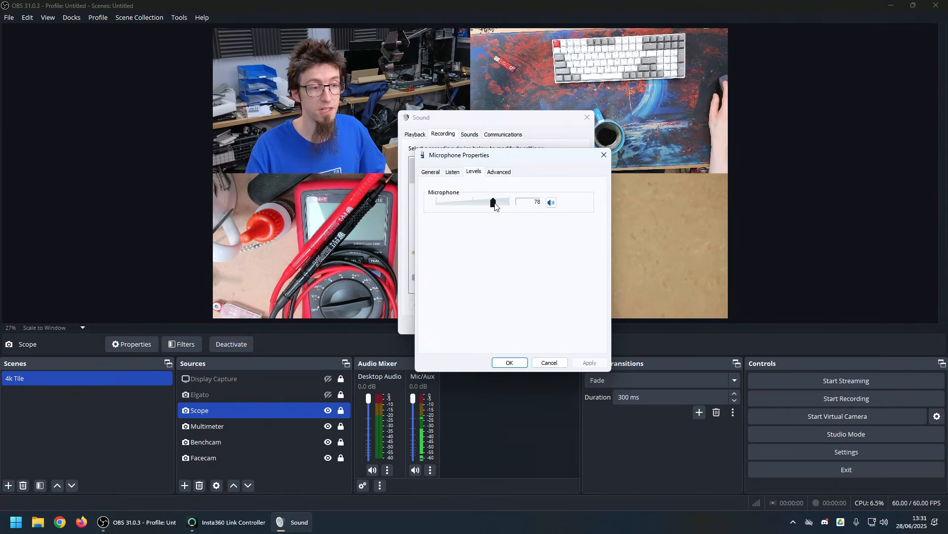
pyautogui.moveTo(504, 206); pyautogui.dragTo(514, 207)
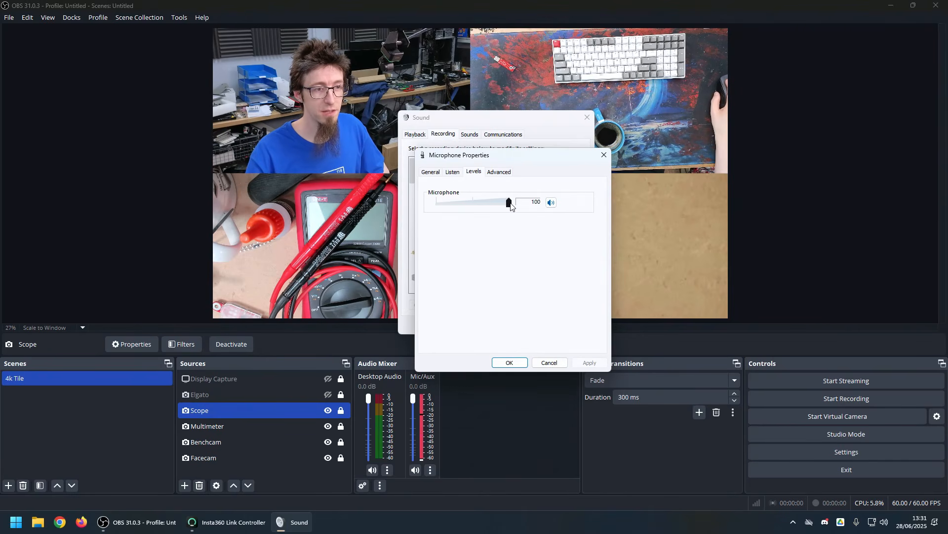
pyautogui.moveTo(511, 205); pyautogui.dragTo(500, 205)
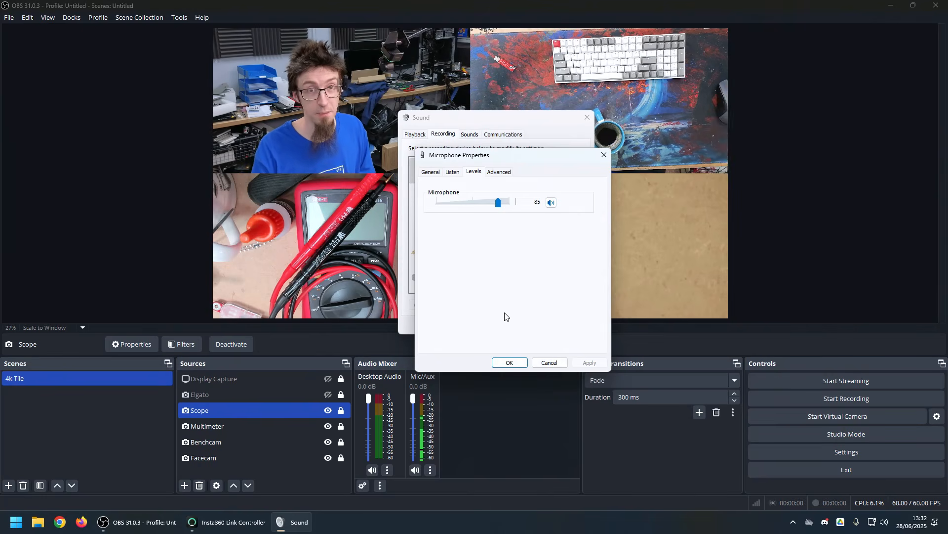
pyautogui.click(506, 362)
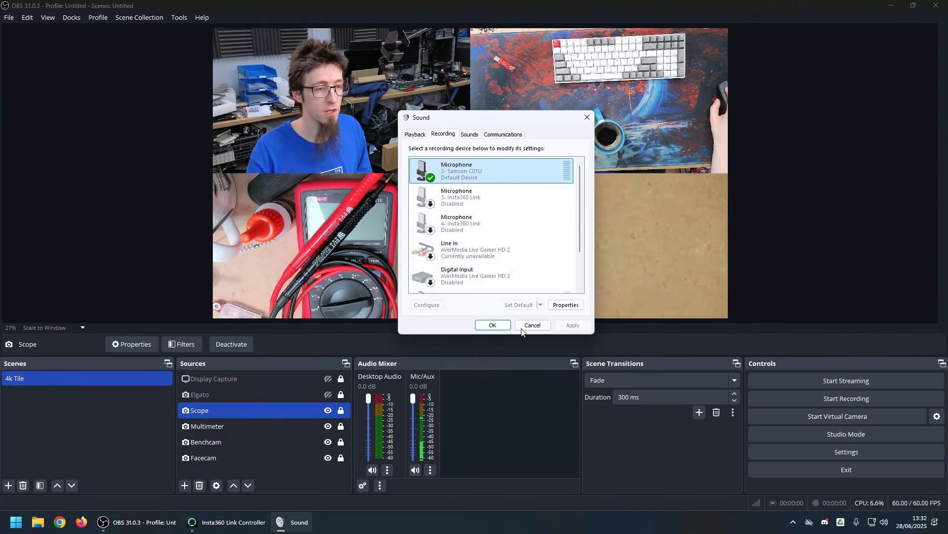
pyautogui.click(494, 324)
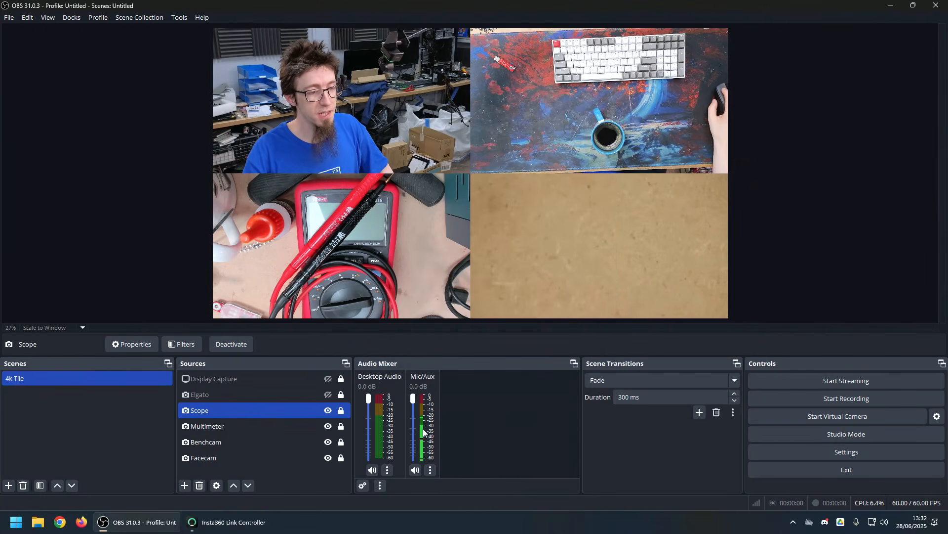
# - Add a Limiter filter with its default name to the Mic/Aux audio source
pyautogui.click(431, 470)
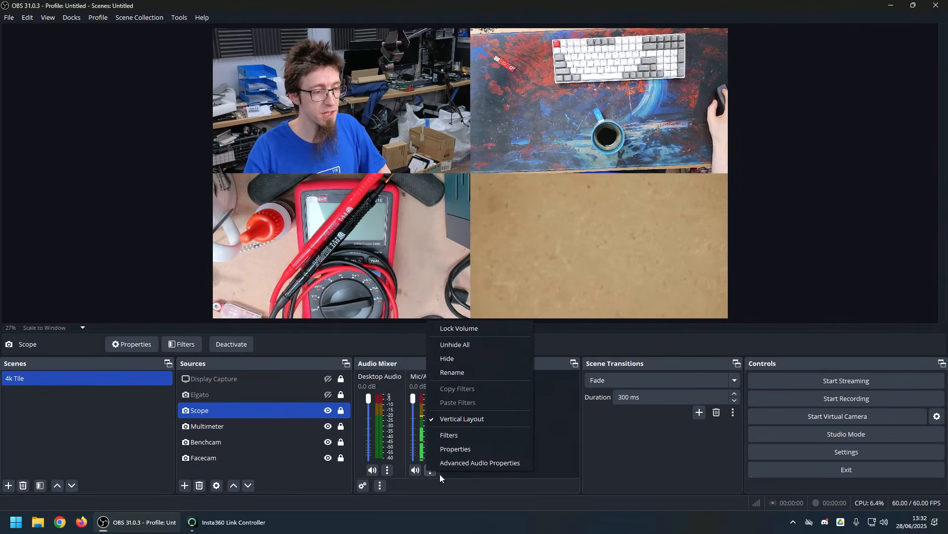
pyautogui.click(477, 437)
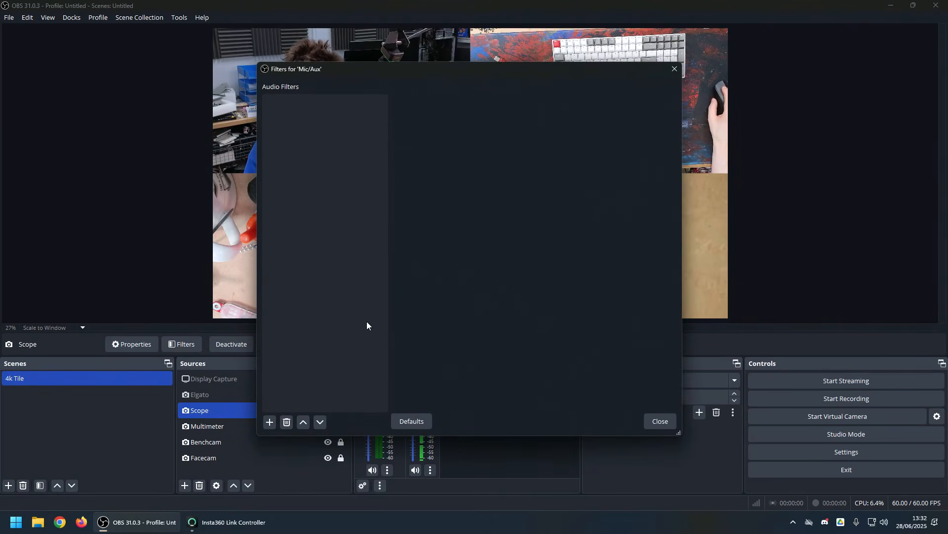
pyautogui.click(270, 422)
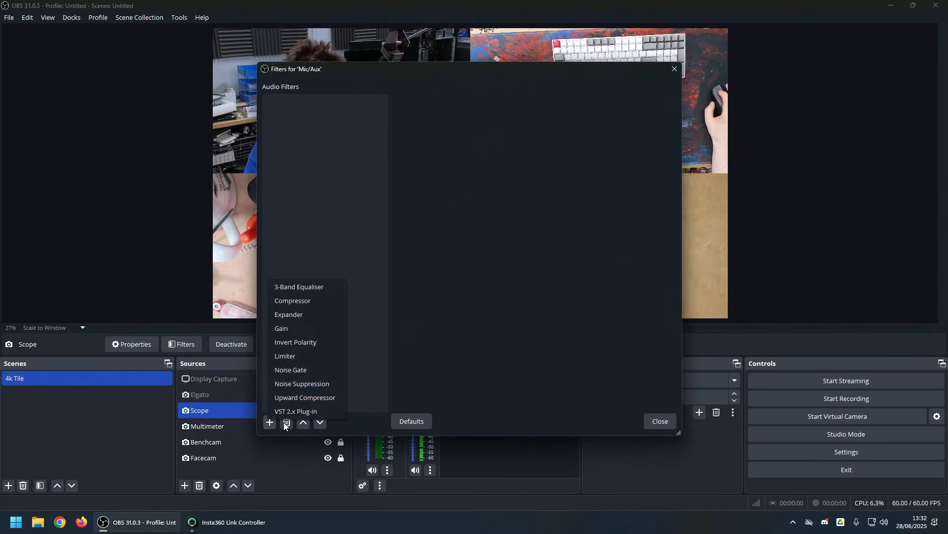
pyautogui.click(315, 356)
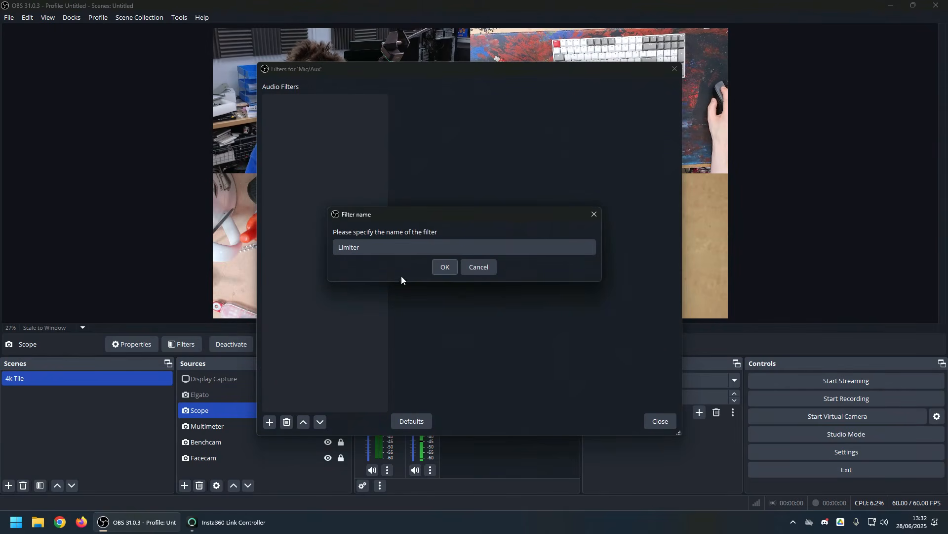
pyautogui.click(450, 269)
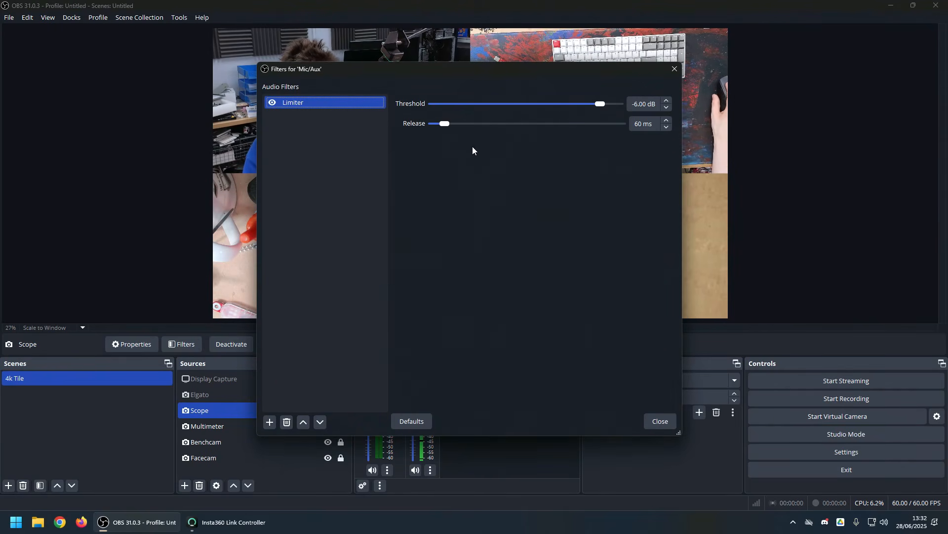
# - Set the Mic/Aux limiter's threshold to -3 dB and close its filters
pyautogui.moveTo(499, 67); pyautogui.dragTo(589, 4)
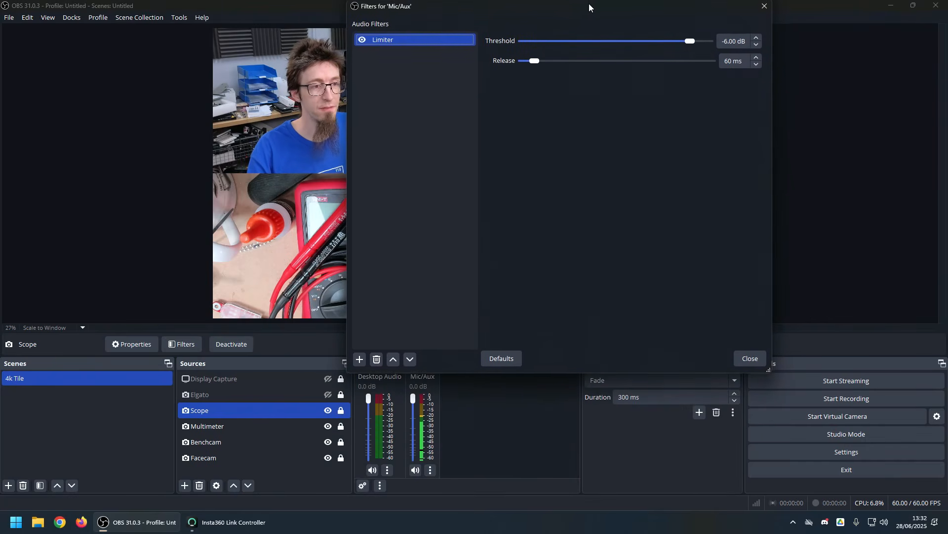
pyautogui.click(724, 42)
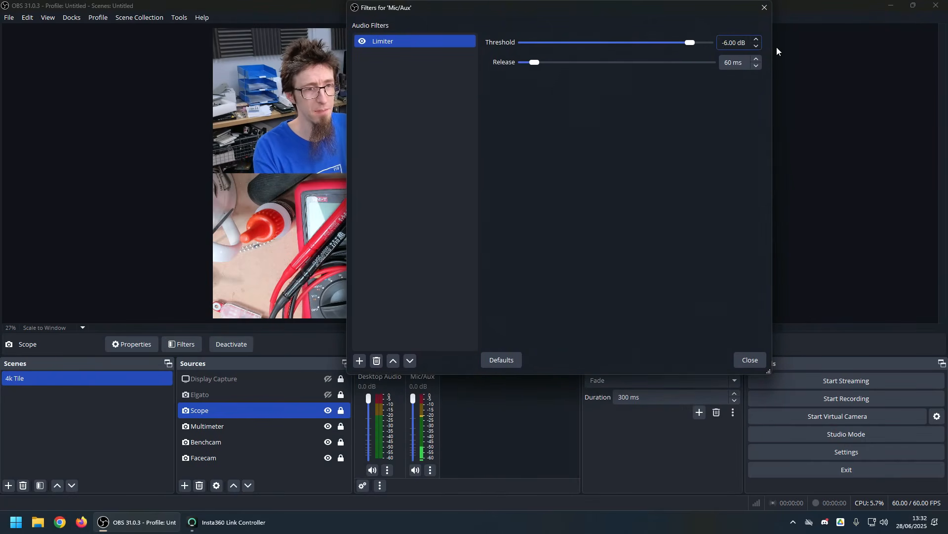
pyautogui.press('Delete')
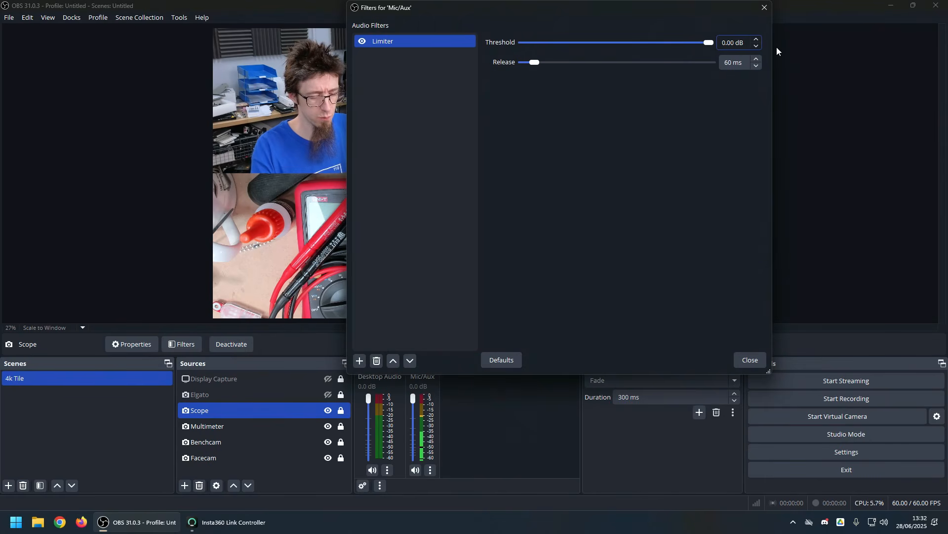
pyautogui.press('BackSpace')
pyautogui.write('-3')
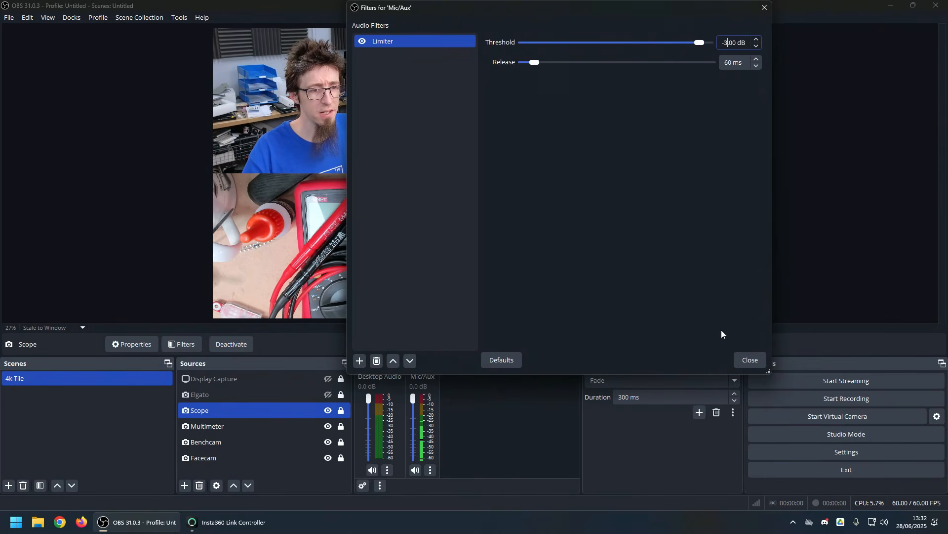
pyautogui.click(745, 361)
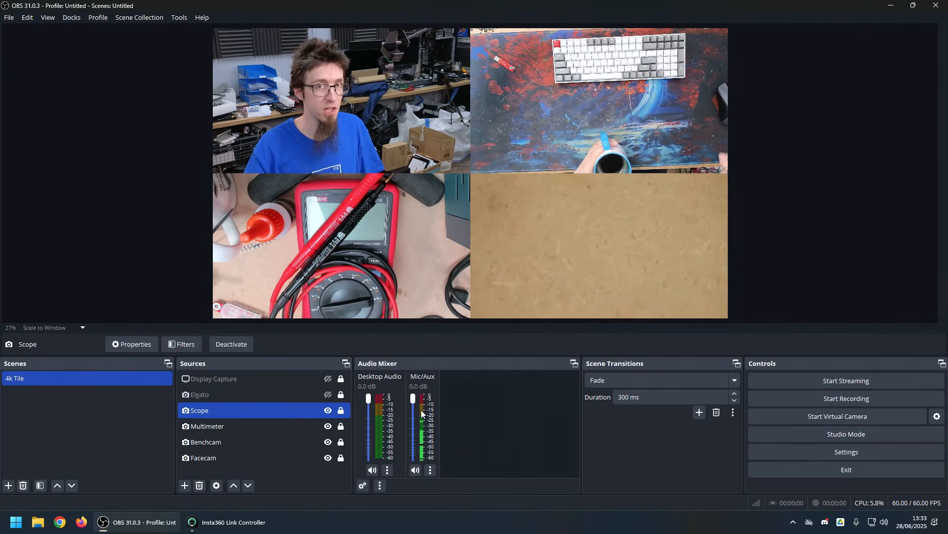
# - Add a Compressor filter with its default name to the Mic/Aux audio source
pyautogui.click(431, 472)
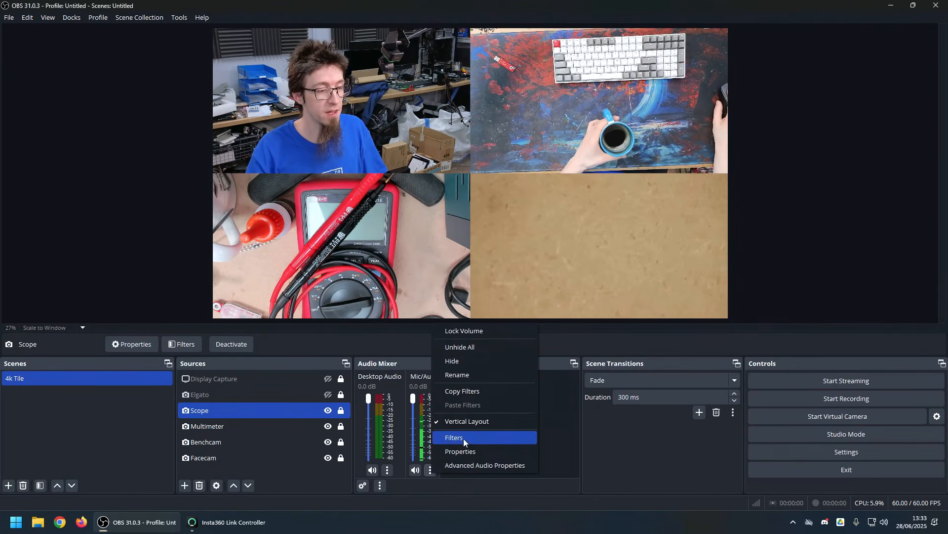
pyautogui.click(464, 438)
pyautogui.click(268, 422)
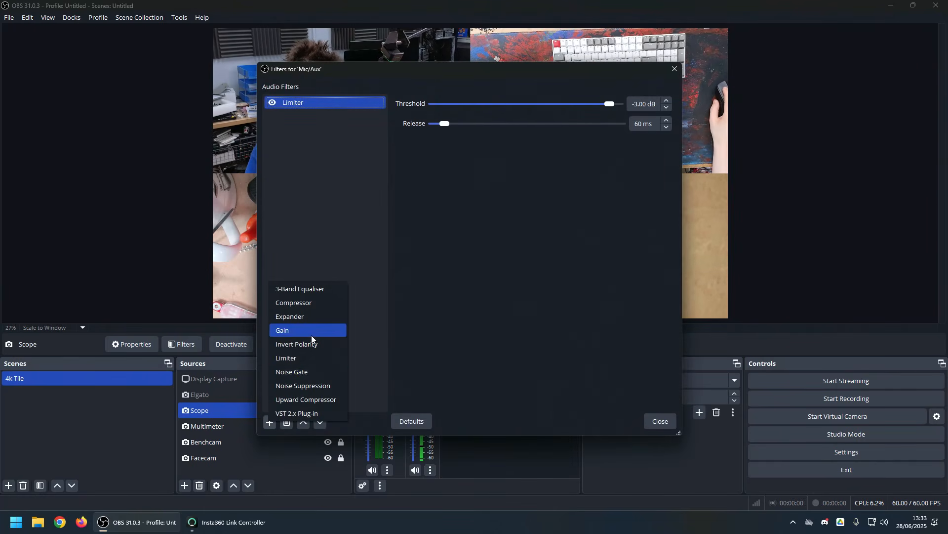
pyautogui.click(318, 304)
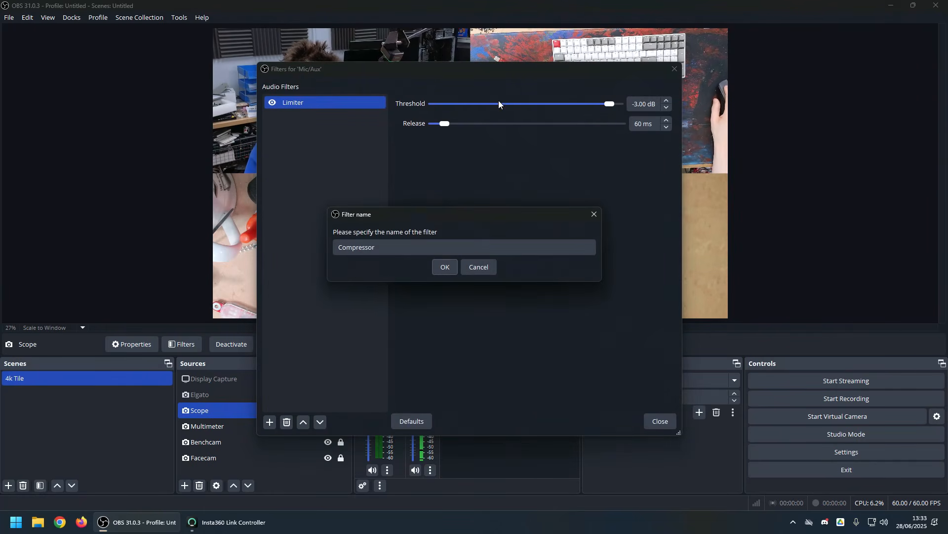
pyautogui.click(442, 265)
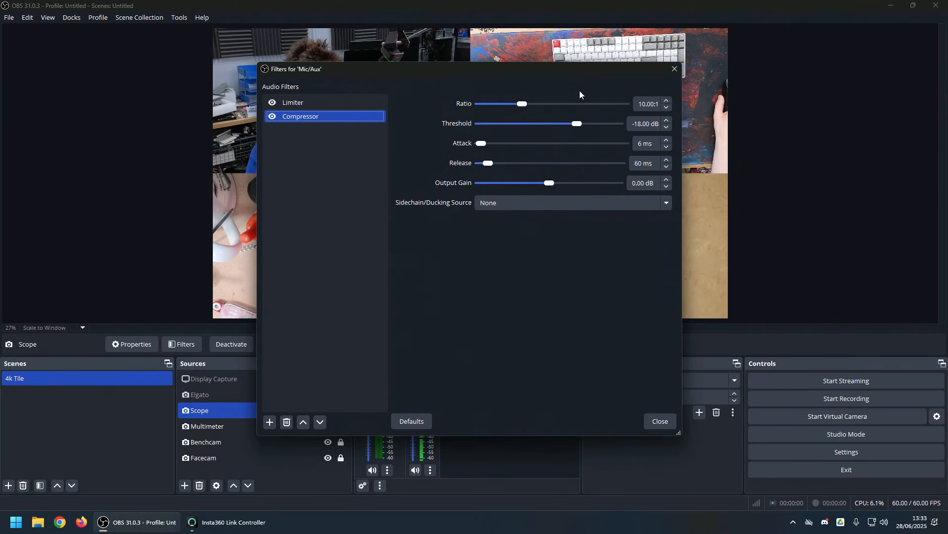
# - Try an output gain of 5 dB on the Mic/Aux compressor
pyautogui.moveTo(578, 72); pyautogui.dragTo(659, 20)
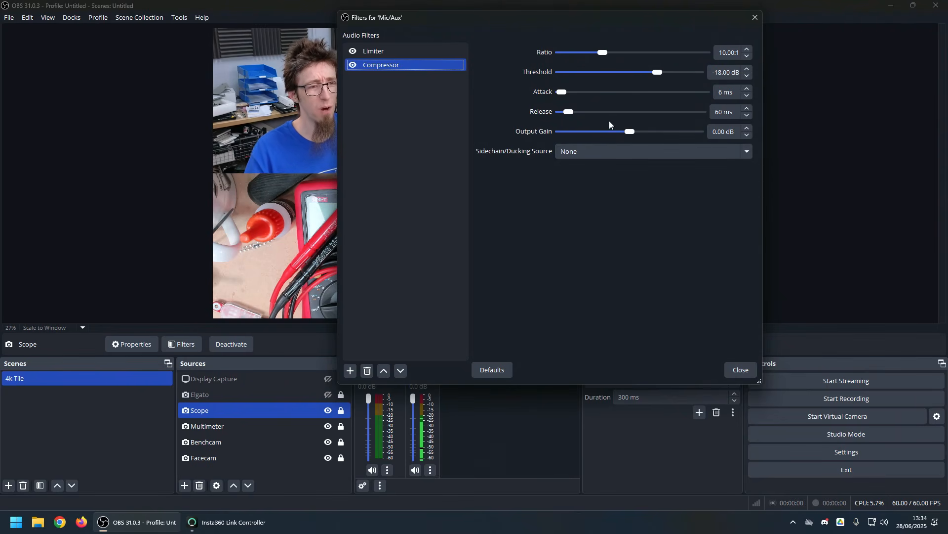
pyautogui.click(713, 131)
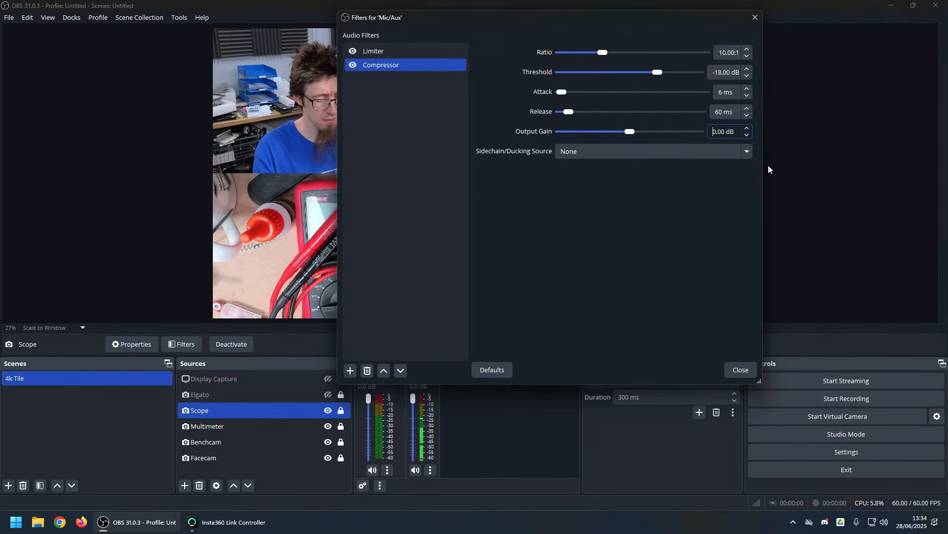
pyautogui.hotkey('shift', 'Right')
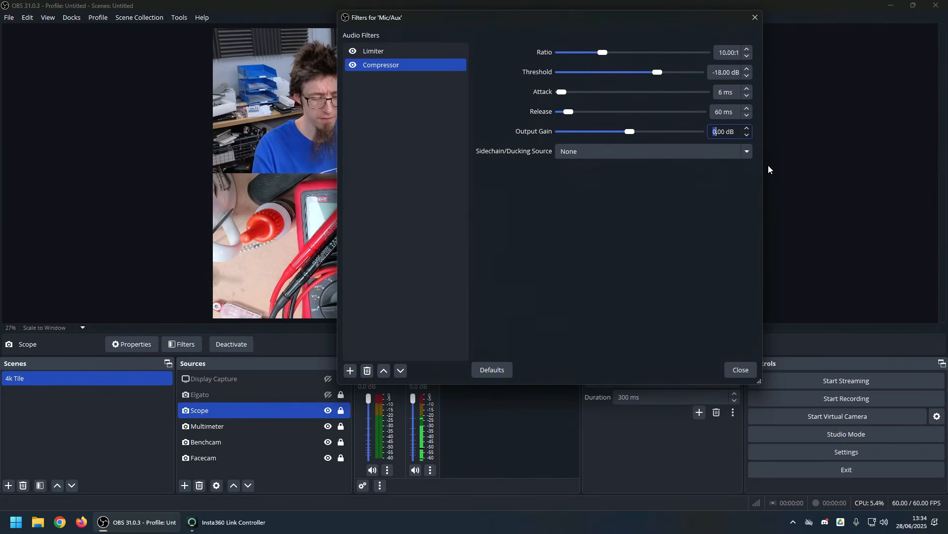
pyautogui.write('5')
pyautogui.click(686, 218)
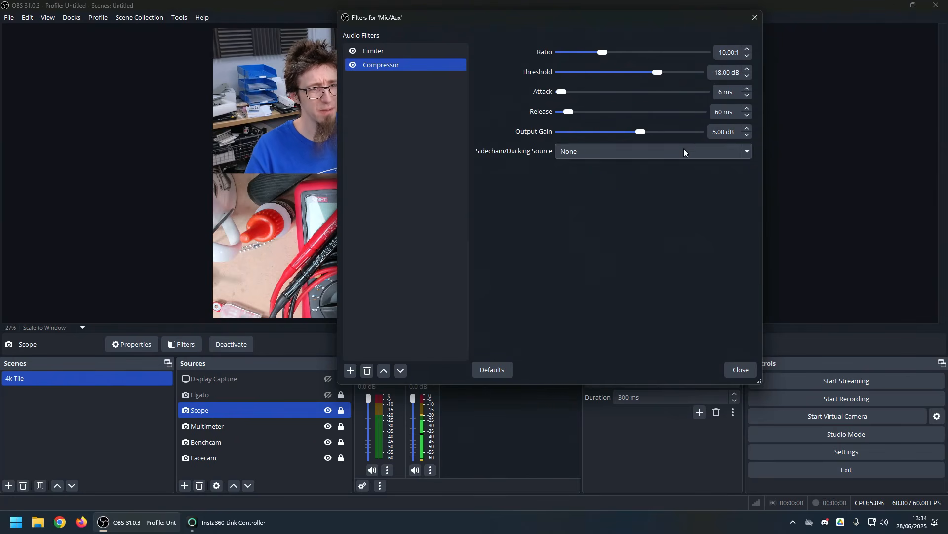
# - Set the Mic/Aux compressor's output gain to 10 dB and close the filters
pyautogui.click(713, 131)
pyautogui.hotkey('shift', 'Right')
pyautogui.write('10')
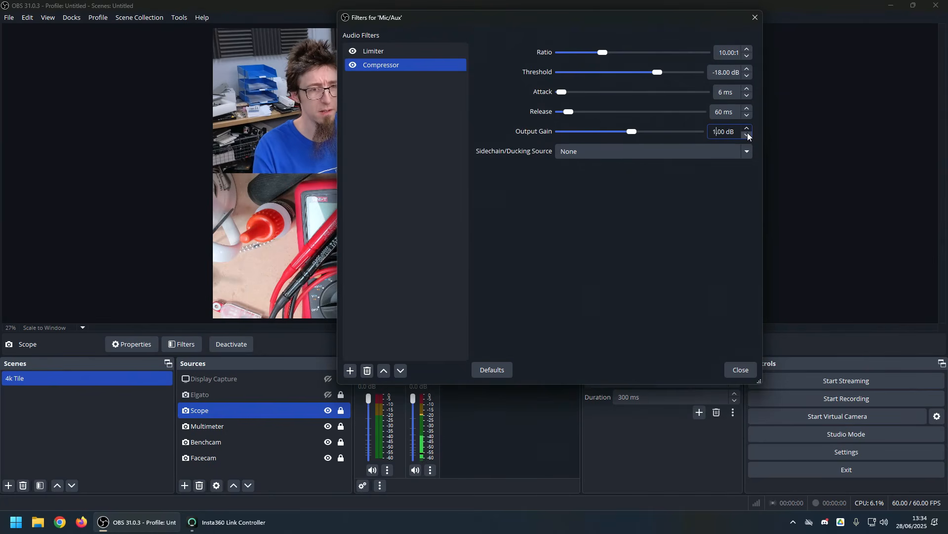
pyautogui.click(642, 191)
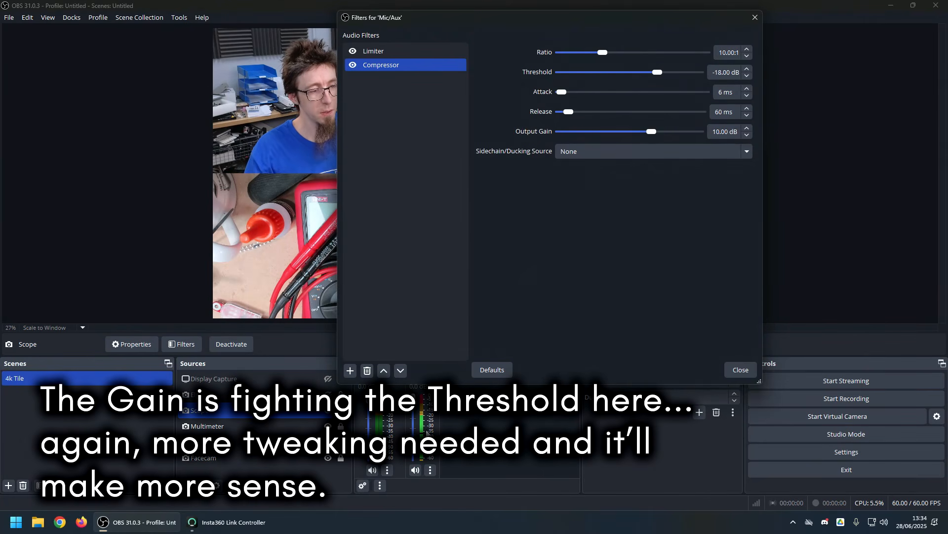
pyautogui.click(741, 370)
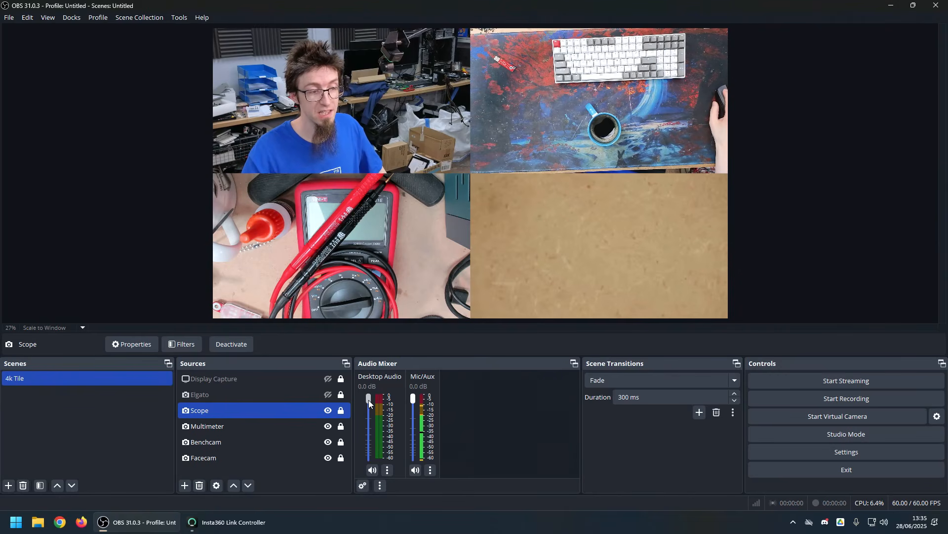
# - Lower the Desktop Audio volume all the way to -inf dB and mute the channel
pyautogui.moveTo(369, 403); pyautogui.dragTo(369, 457)
pyautogui.click(372, 469)
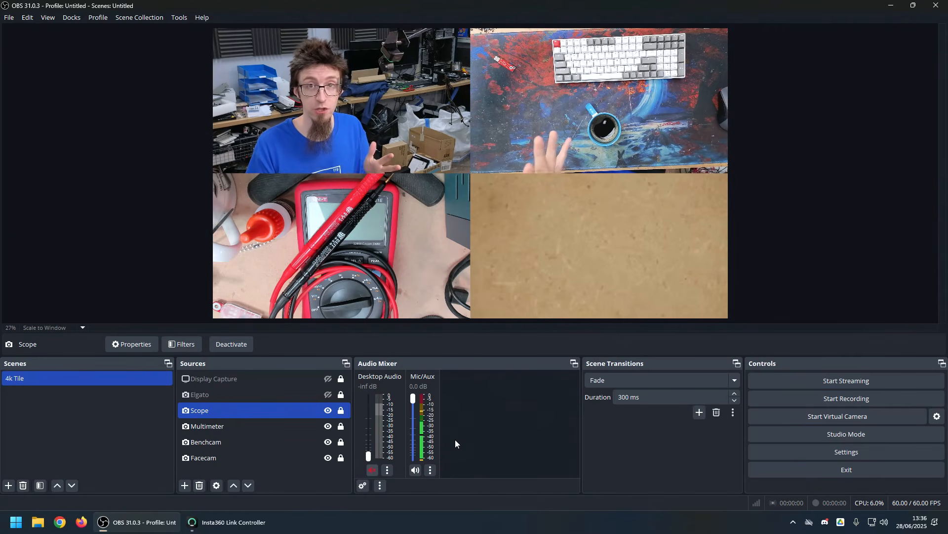
pyautogui.click(372, 469)
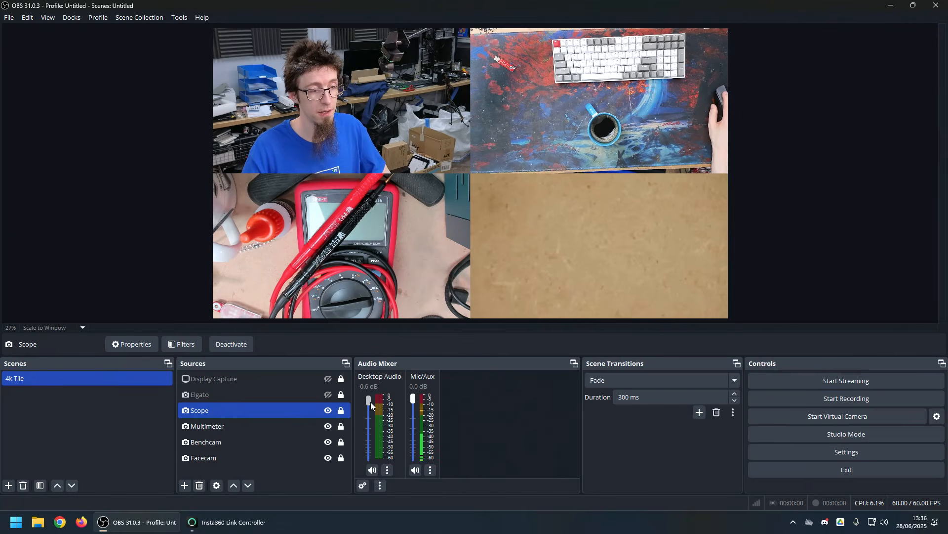
pyautogui.click(372, 469)
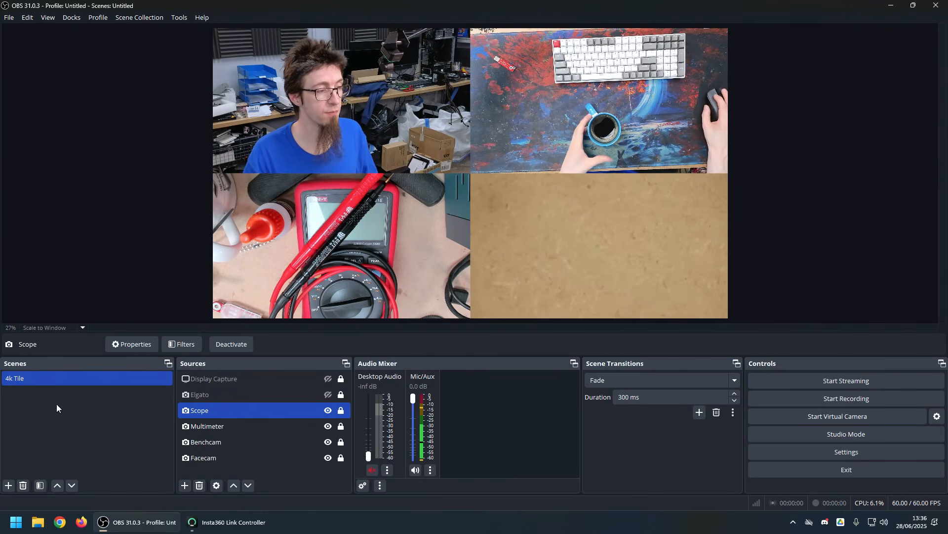
# - Add a new scene named Bench with Facec
pyautogui.click(8, 485)
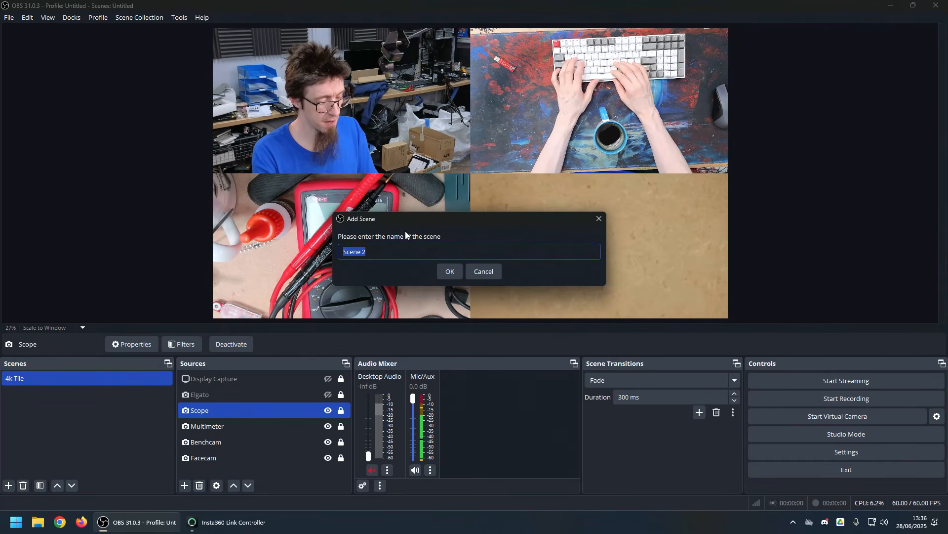
pyautogui.write('Bench')
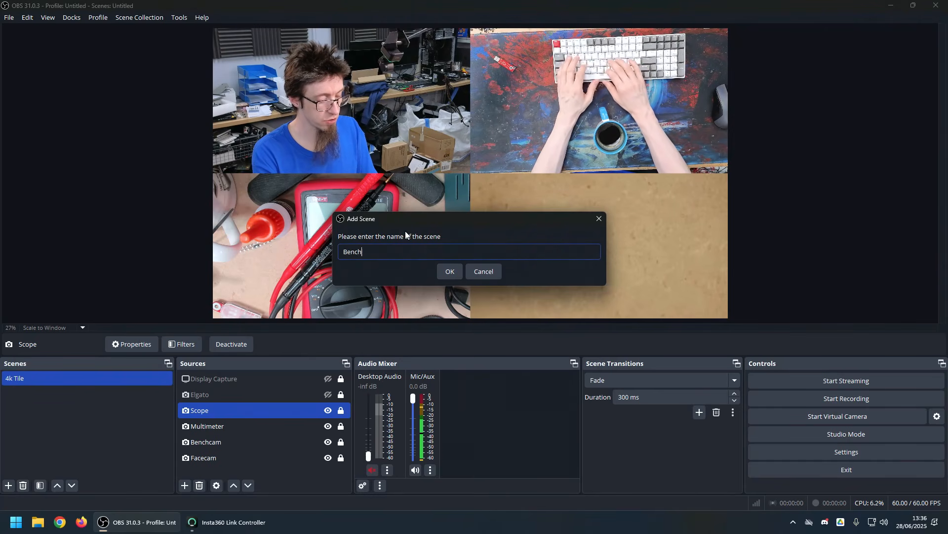
pyautogui.write(' with Fa')
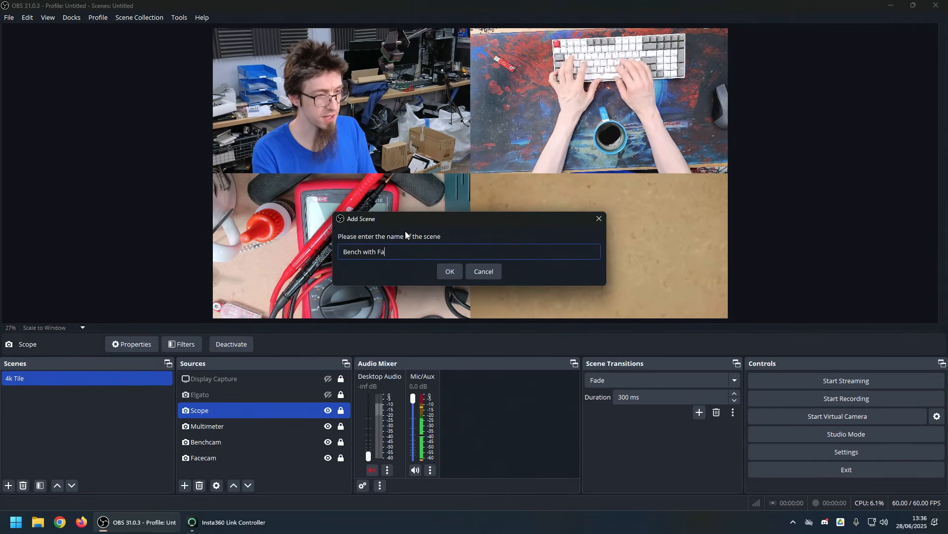
pyautogui.write('cec')
pyautogui.press('Return')
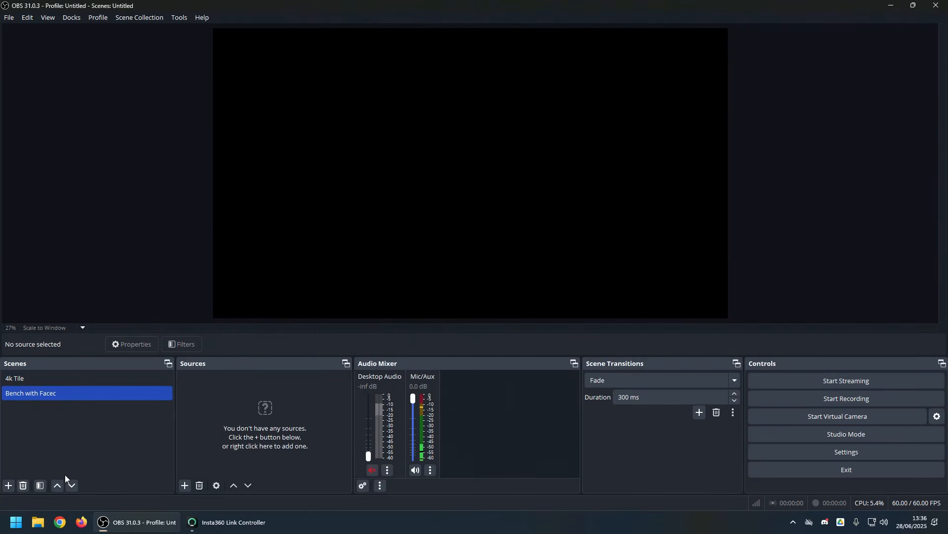
# - Rename the newly added scene to Bench with Face
pyautogui.rightClick(60, 393)
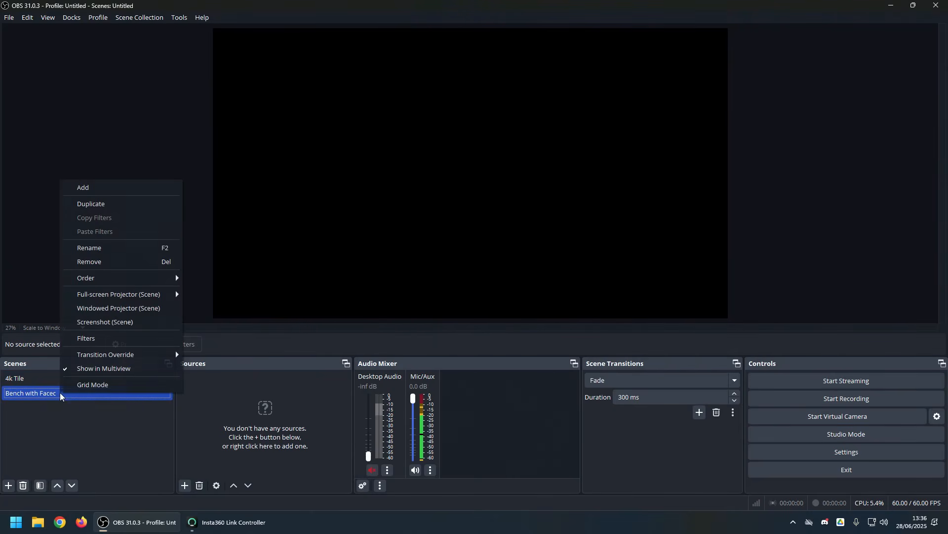
pyautogui.click(111, 252)
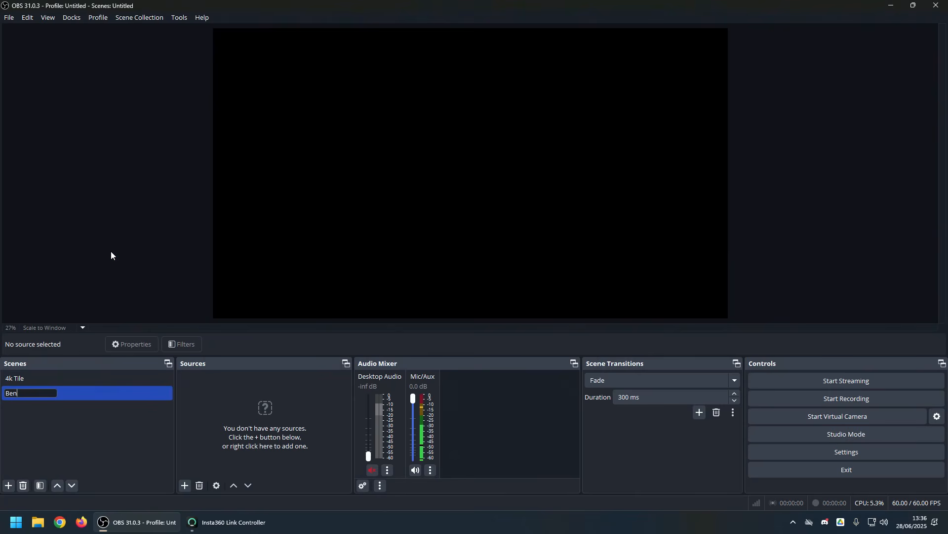
pyautogui.write('Face')
pyautogui.press('Return')
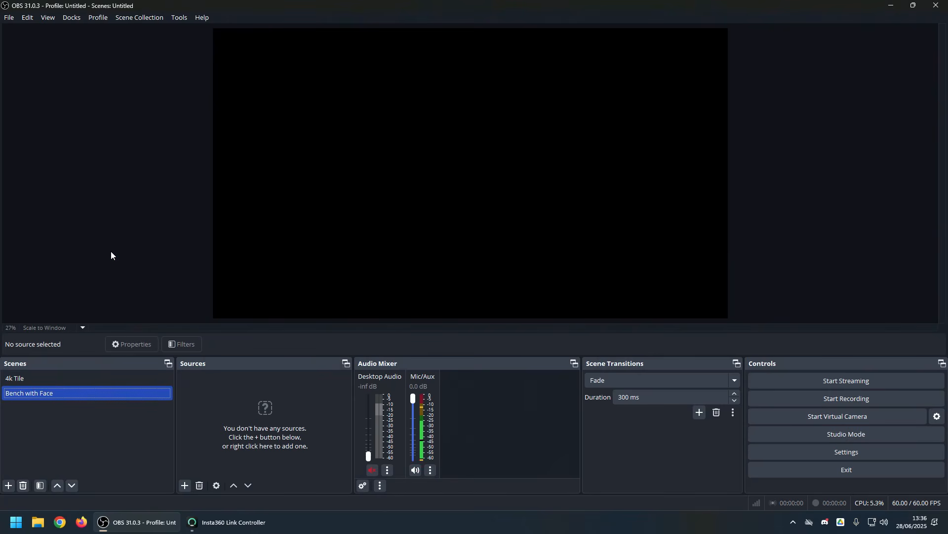
# - Add the existing Benchcam video capture source to the Bench with Face scene and enlarge it to fill the canvas
pyautogui.click(186, 486)
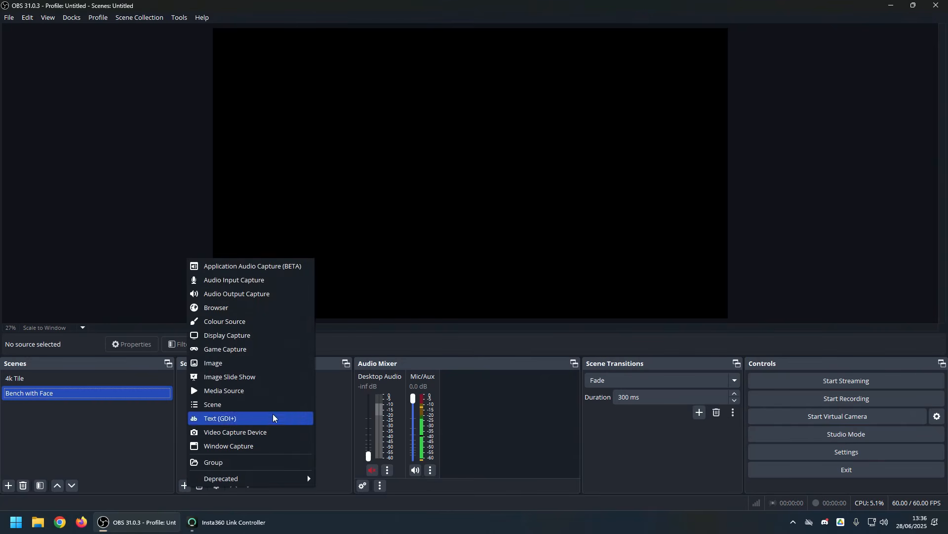
pyautogui.click(267, 433)
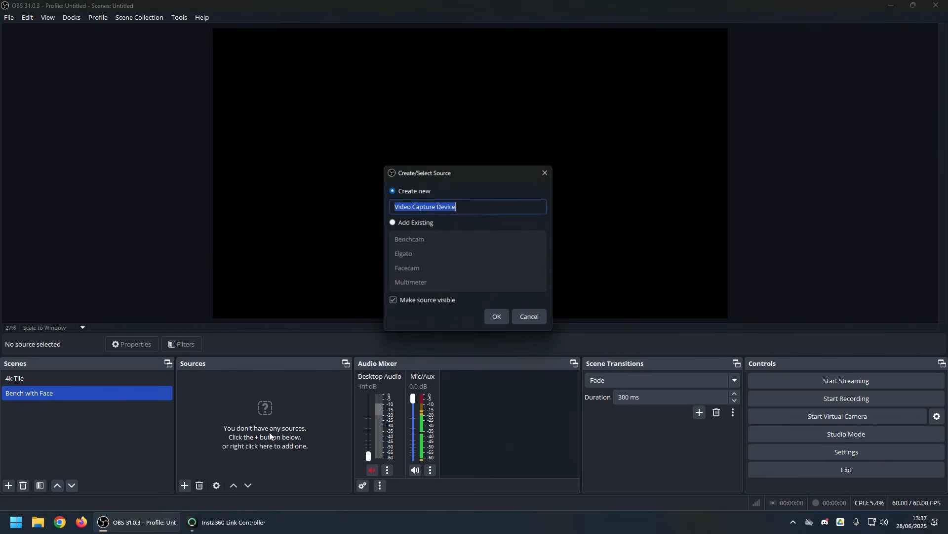
pyautogui.click(422, 221)
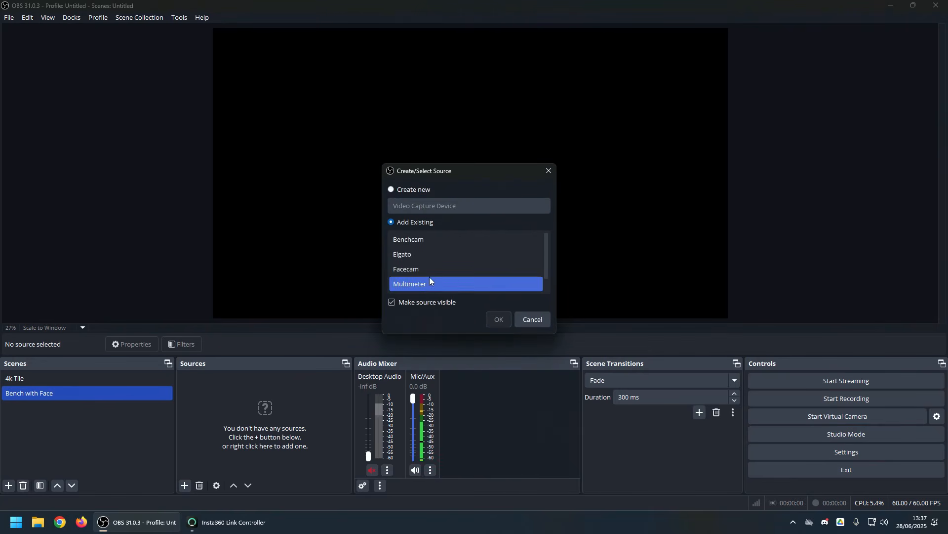
pyautogui.click(429, 242)
pyautogui.click(495, 320)
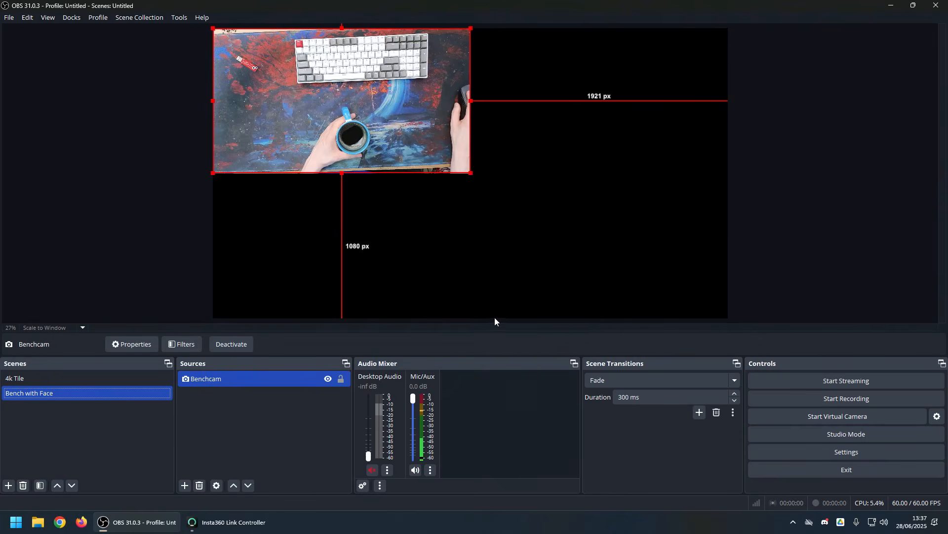
pyautogui.moveTo(470, 174); pyautogui.dragTo(729, 319)
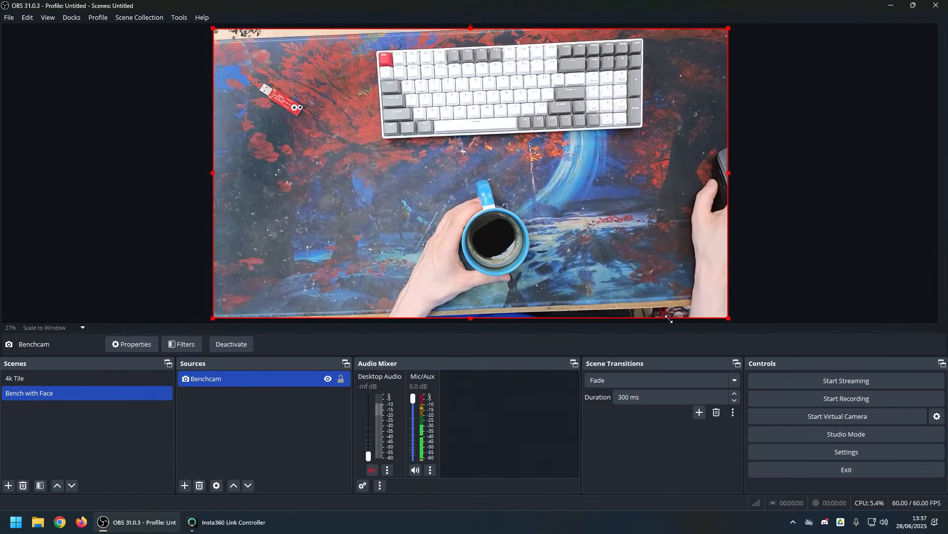
# - Add the existing Facecam video capture source to the Bench with Face scene
pyautogui.click(240, 404)
pyautogui.click(184, 485)
pyautogui.click(255, 429)
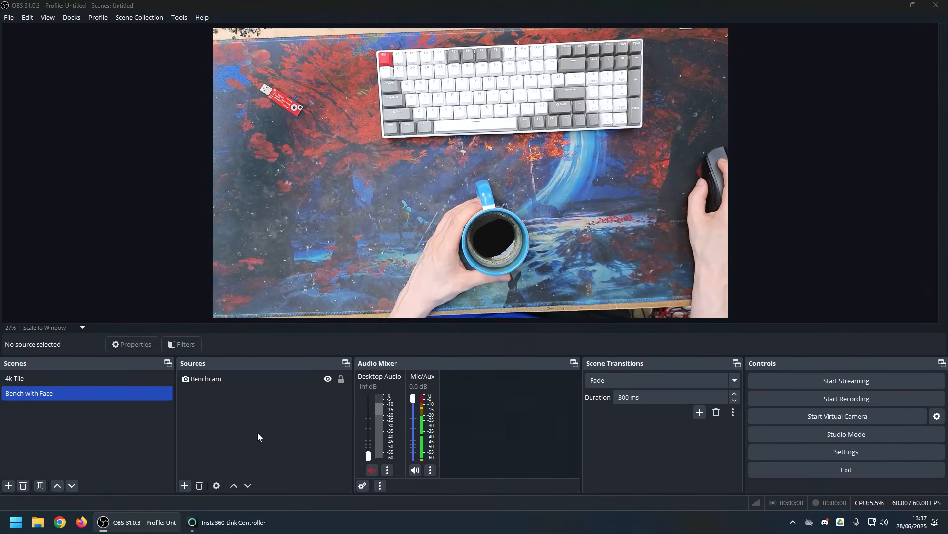
pyautogui.click(431, 222)
pyautogui.click(428, 269)
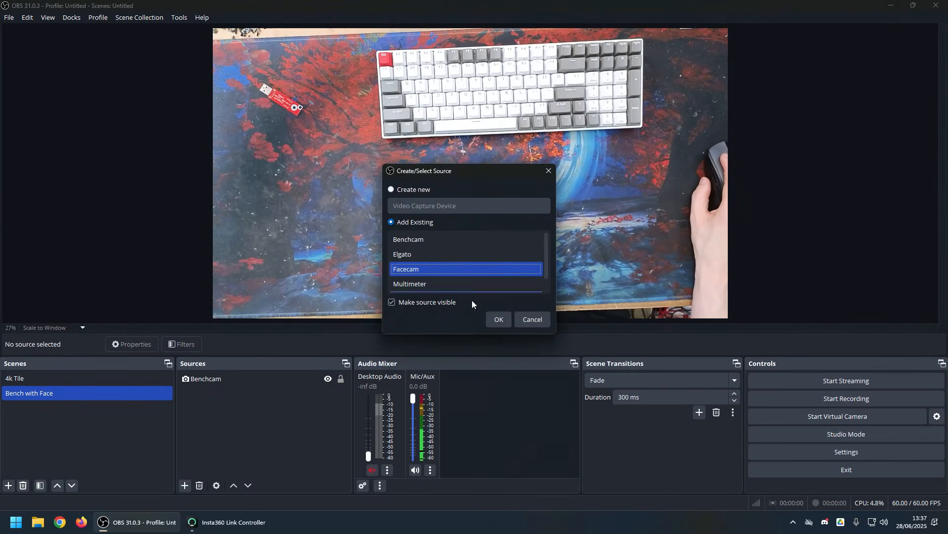
pyautogui.click(497, 320)
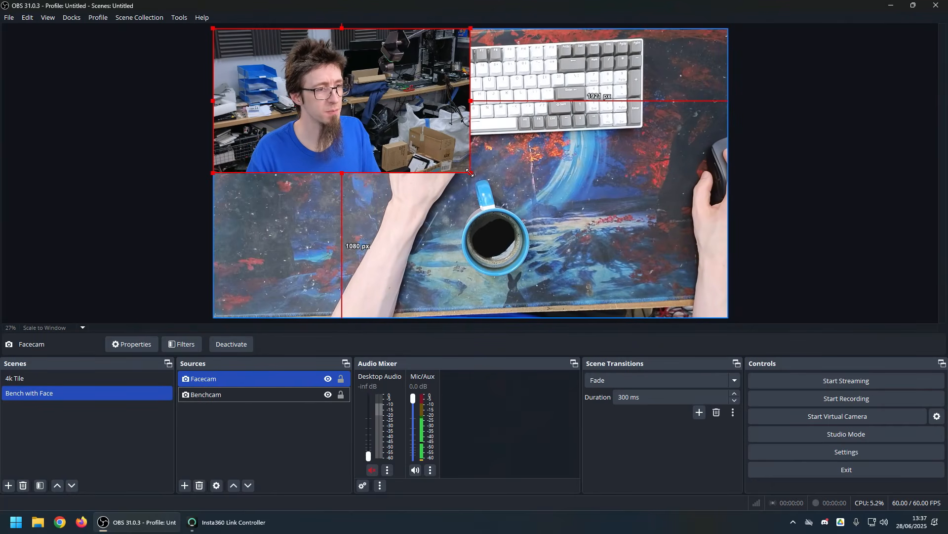
# - Shrink Facecam into the canvas's top-left corner, crop its right side to about 2851 px from the canvas edge, and lock both sources
pyautogui.moveTo(470, 173); pyautogui.dragTo(393, 122)
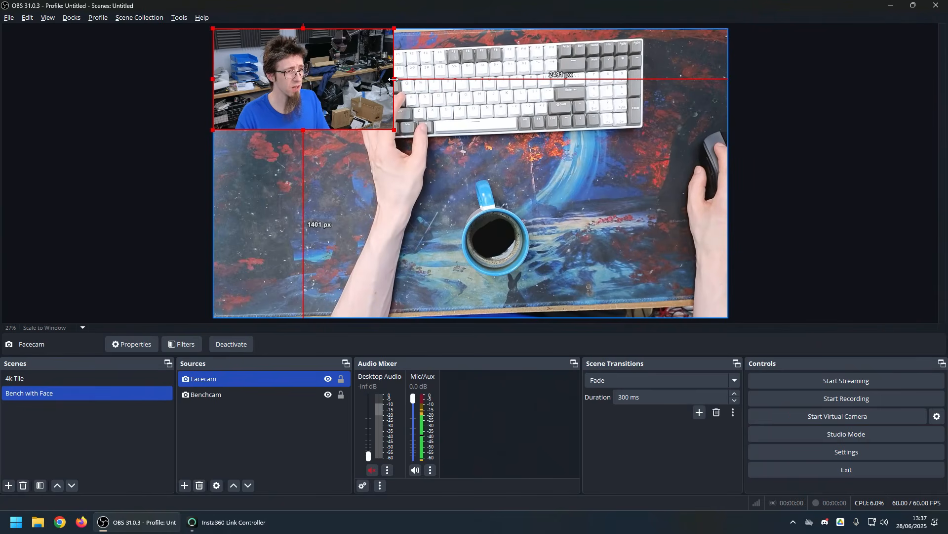
pyautogui.moveTo(394, 79); pyautogui.dragTo(348, 75)
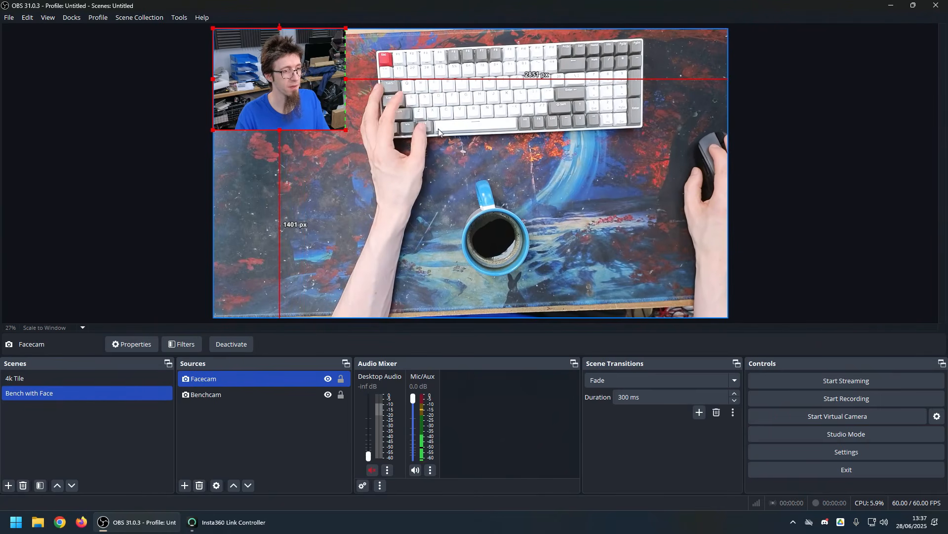
pyautogui.click(341, 379)
pyautogui.click(341, 394)
pyautogui.click(508, 162)
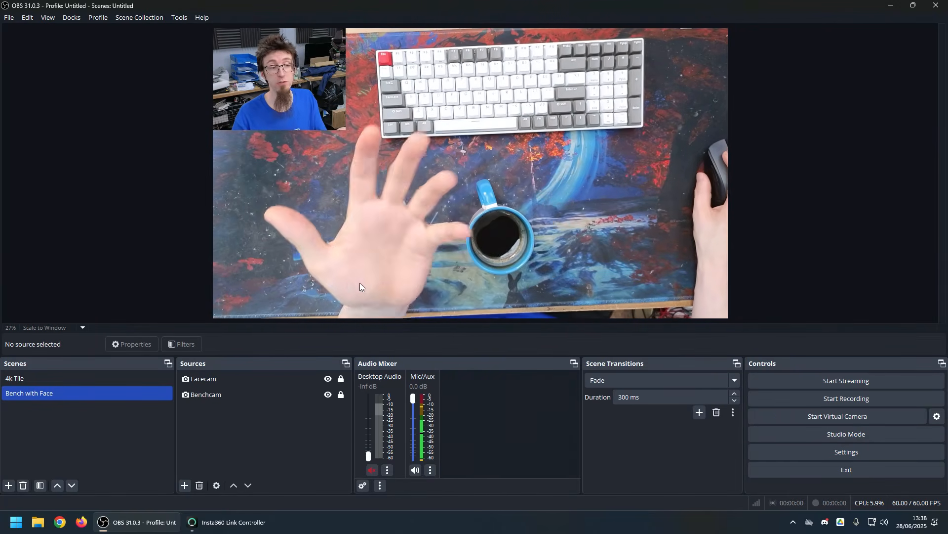
# - Add the existing Scope video capture source to the Bench with Face scene and enlarge it to fill the canvas
pyautogui.click(185, 485)
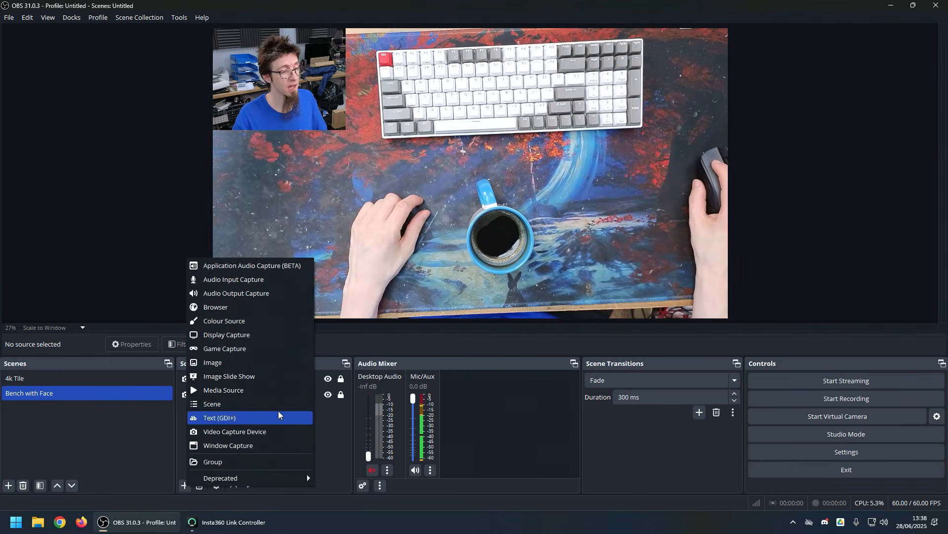
pyautogui.click(274, 432)
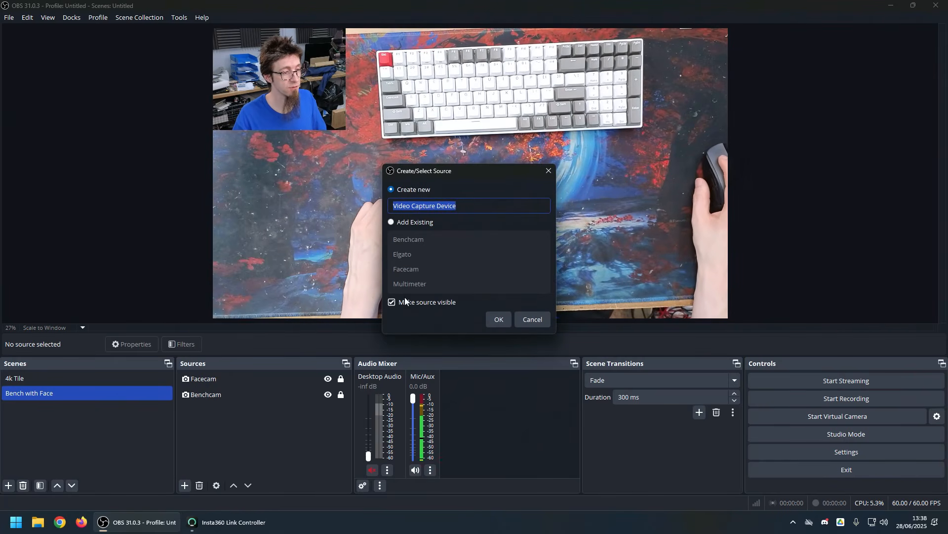
pyautogui.click(416, 224)
pyautogui.click(414, 278)
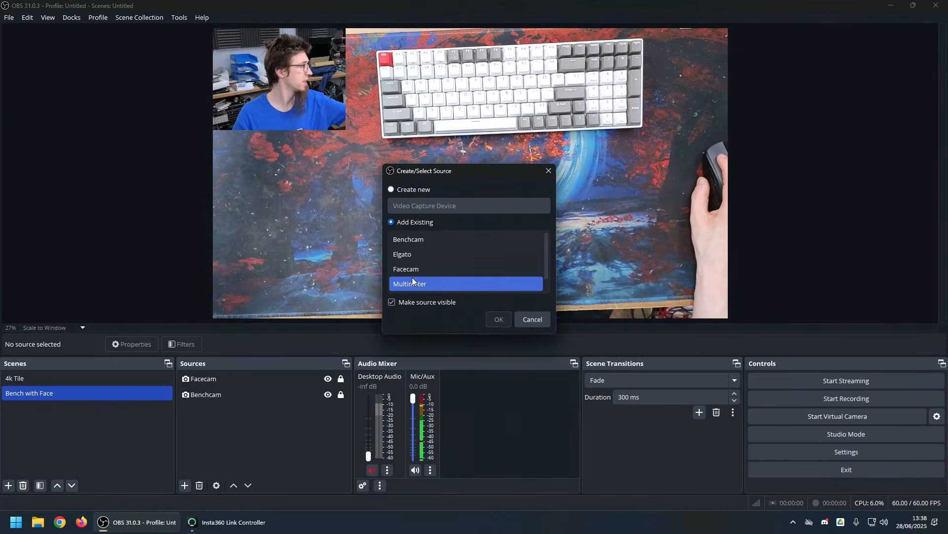
pyautogui.click(399, 271)
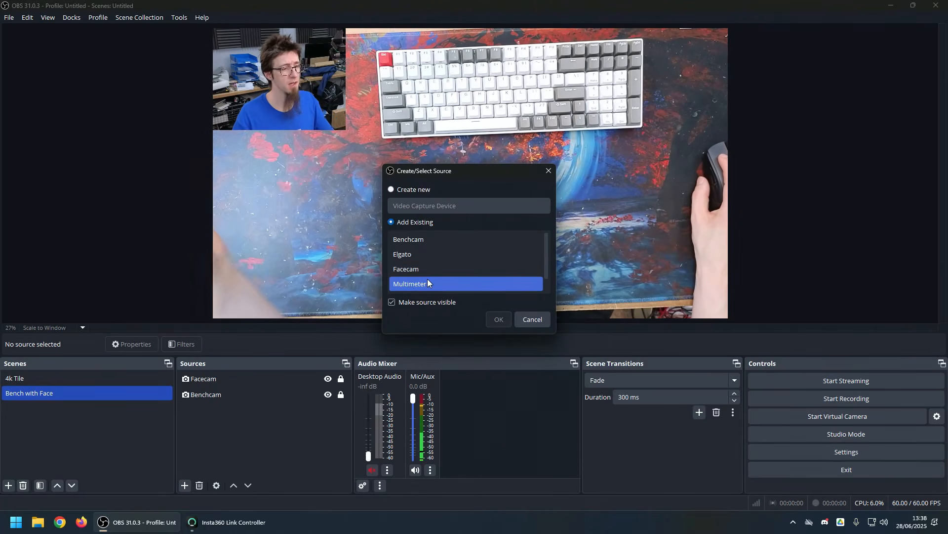
pyautogui.scroll(-1, 427, 279)
pyautogui.click(426, 282)
pyautogui.click(500, 320)
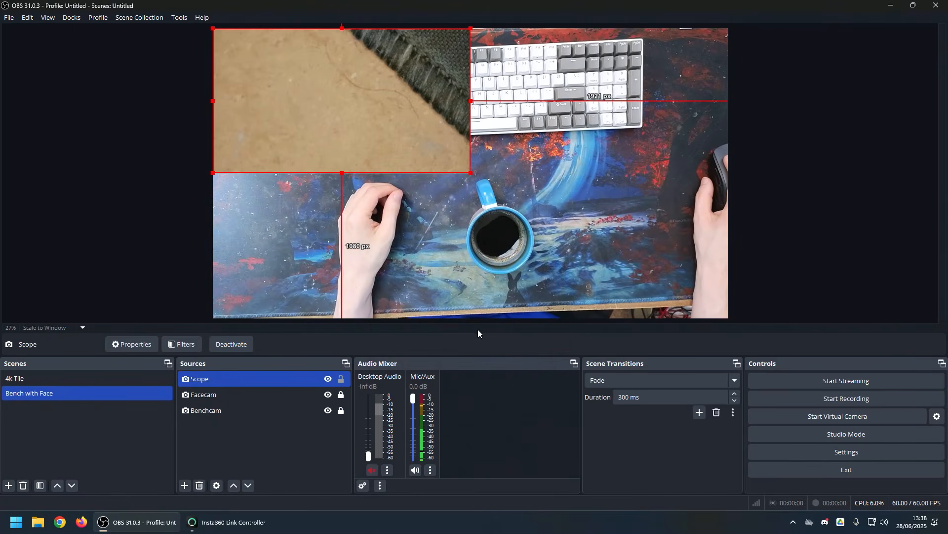
pyautogui.moveTo(469, 172); pyautogui.dragTo(641, 316)
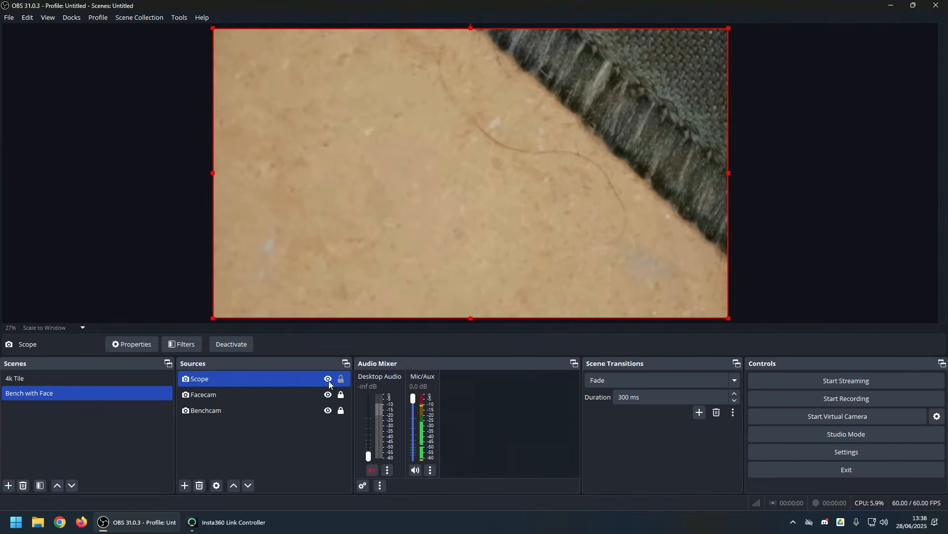
# - Reorder the sources so Scope sits between Facecam and Benchcam, and lock Scope
pyautogui.moveTo(241, 384); pyautogui.dragTo(238, 395)
pyautogui.click(212, 376)
pyautogui.click(341, 394)
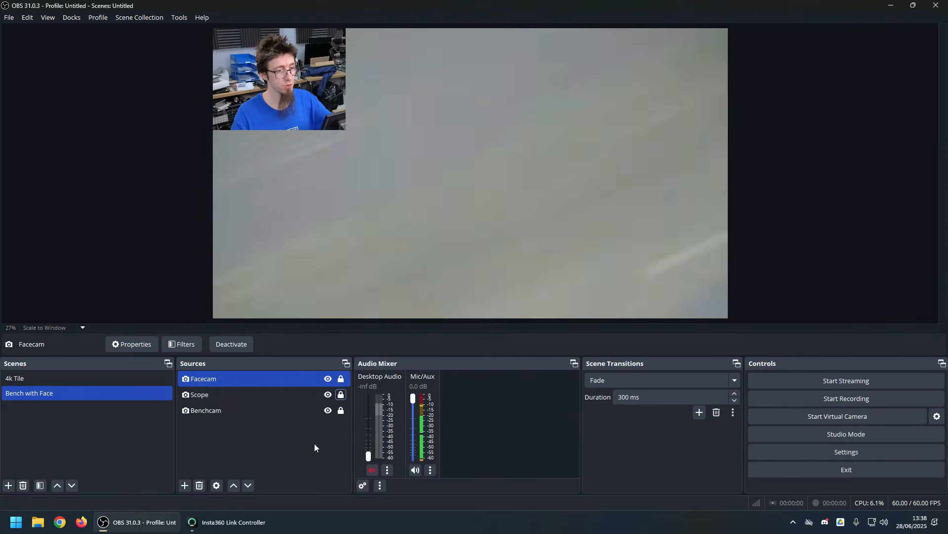
# - Test hiding and showing the Scope source over the bench view, and leave it hidden
pyautogui.click(328, 395)
pyautogui.click(328, 396)
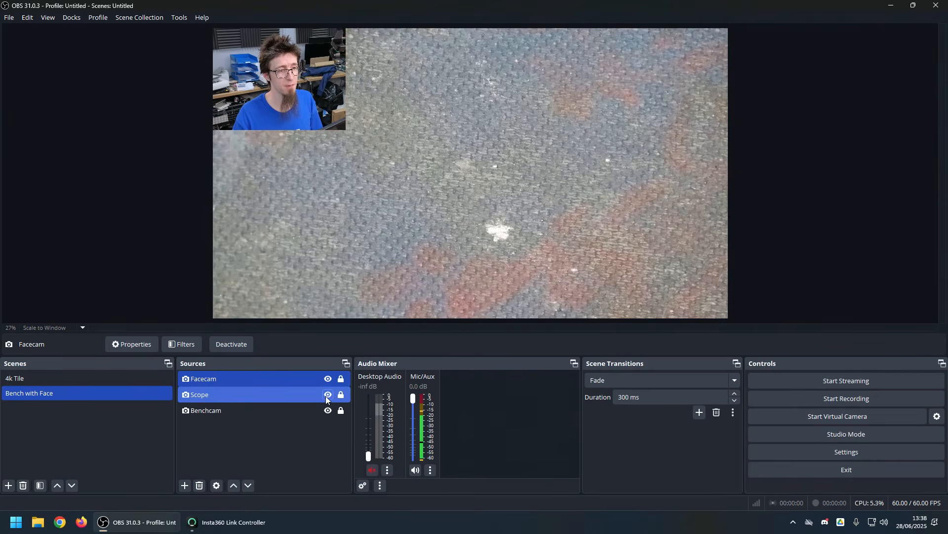
pyautogui.click(328, 395)
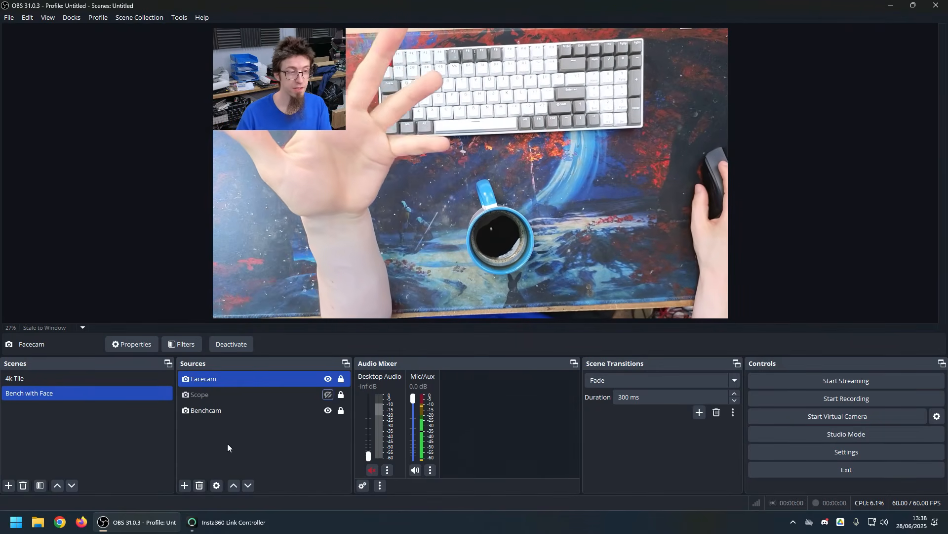
# - Switch back and forth between the 4k Tile and Bench with Face scenes to compare their layouts
pyautogui.click(75, 384)
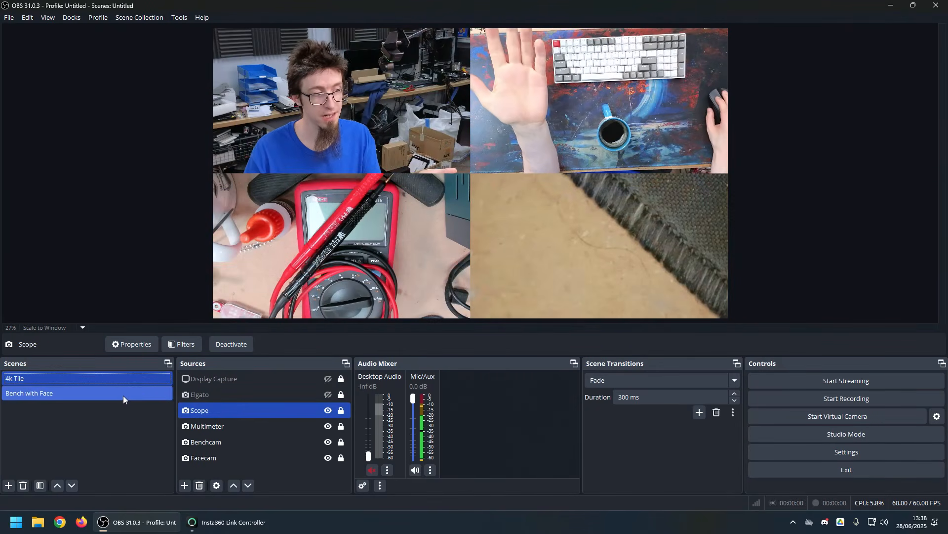
pyautogui.click(108, 395)
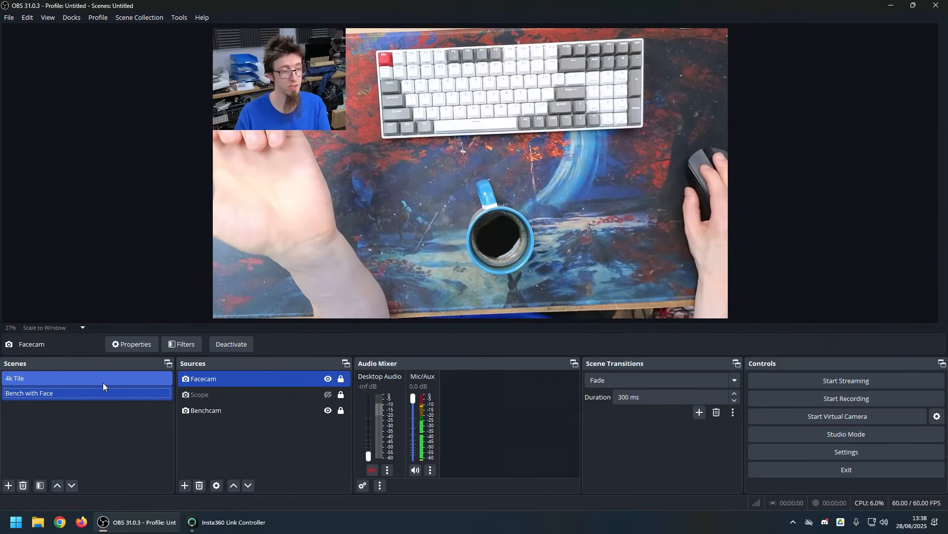
pyautogui.click(103, 382)
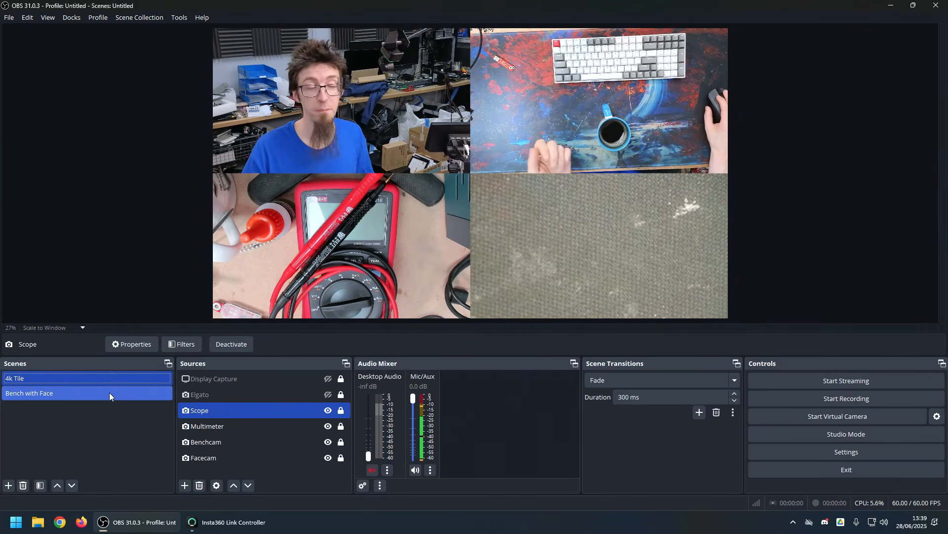
pyautogui.click(73, 397)
pyautogui.click(73, 396)
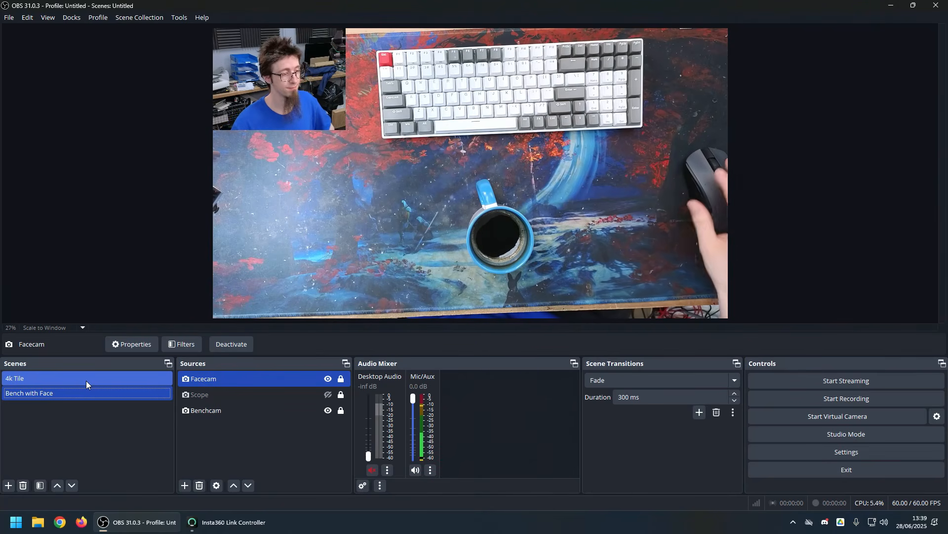
pyautogui.press('Down')
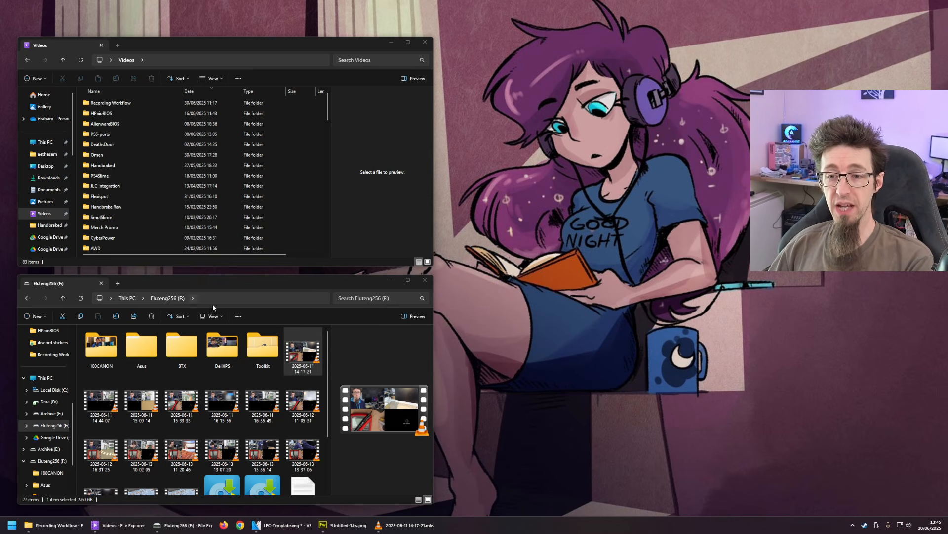
pyautogui.click(309, 359)
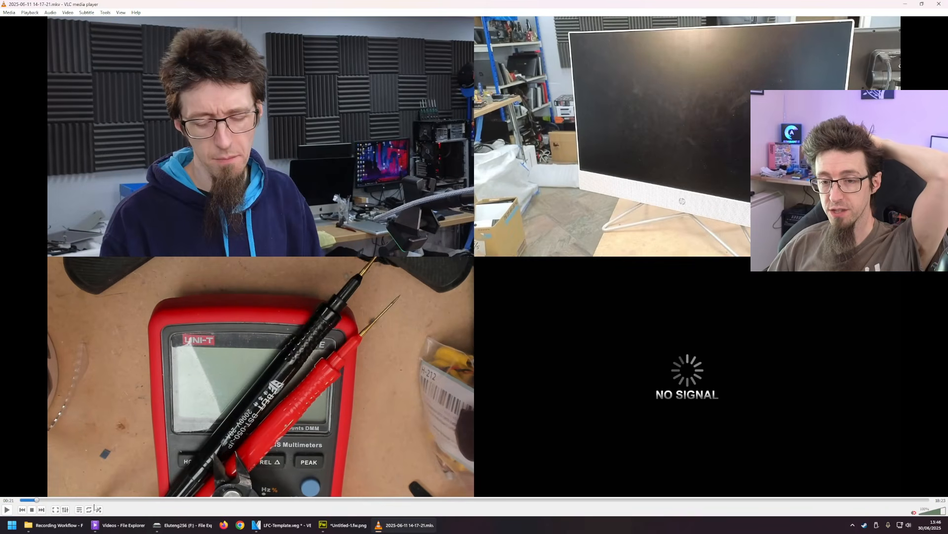
pyautogui.click(20, 500)
pyautogui.click(7, 509)
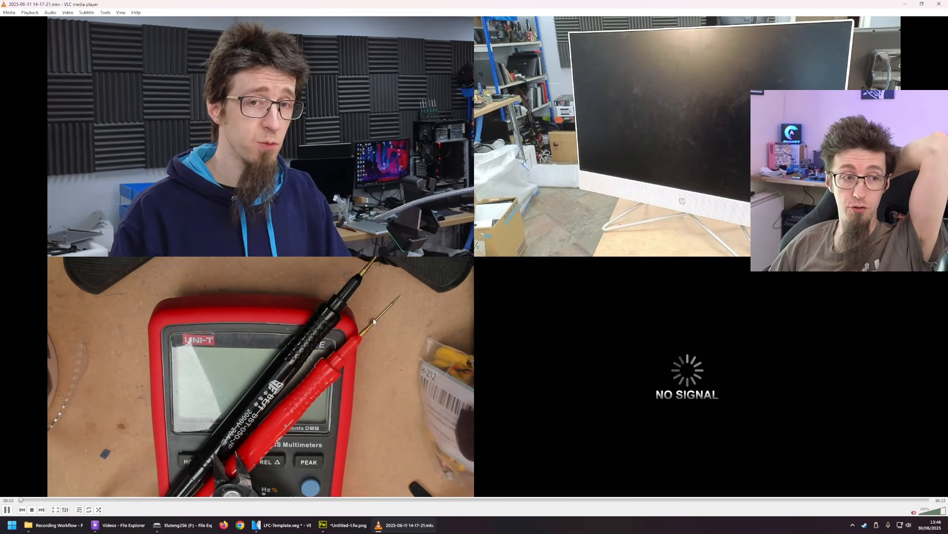
pyautogui.click(286, 500)
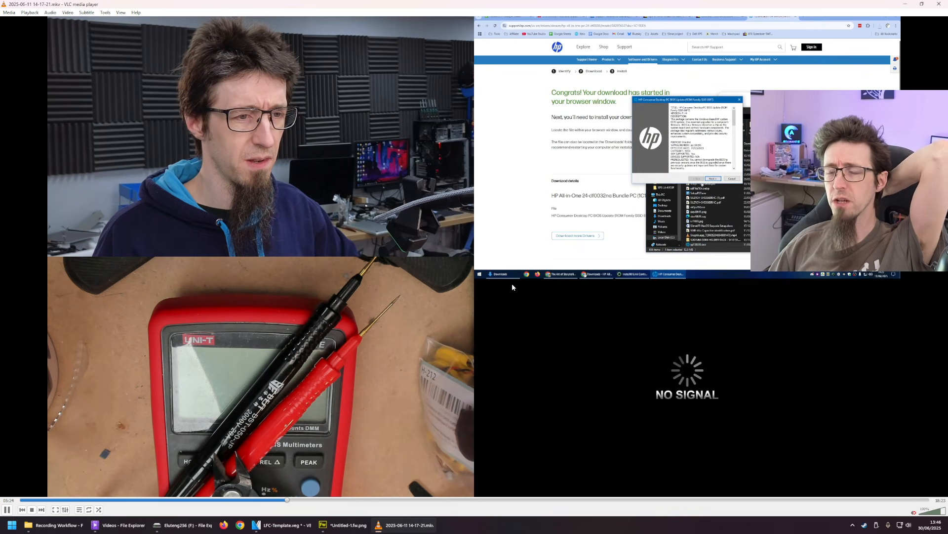
pyautogui.click(494, 500)
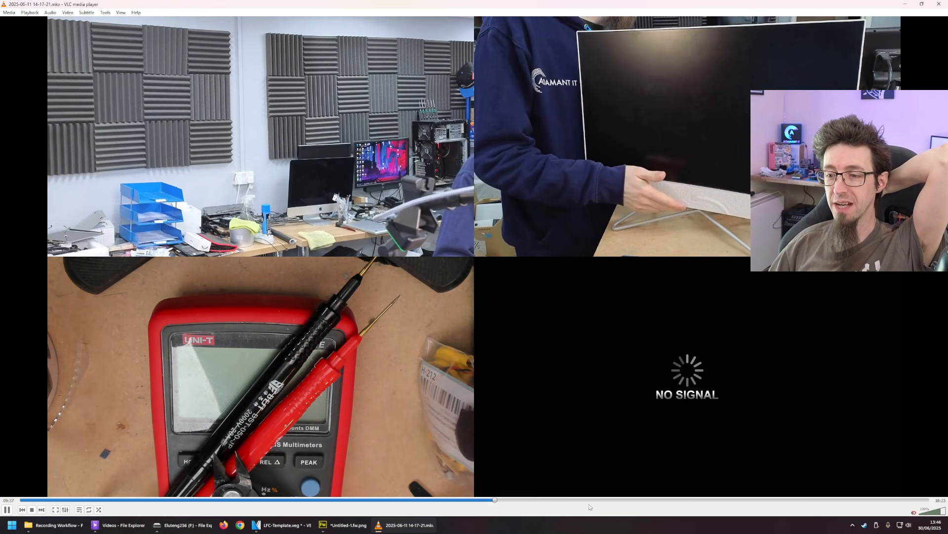
pyautogui.click(608, 499)
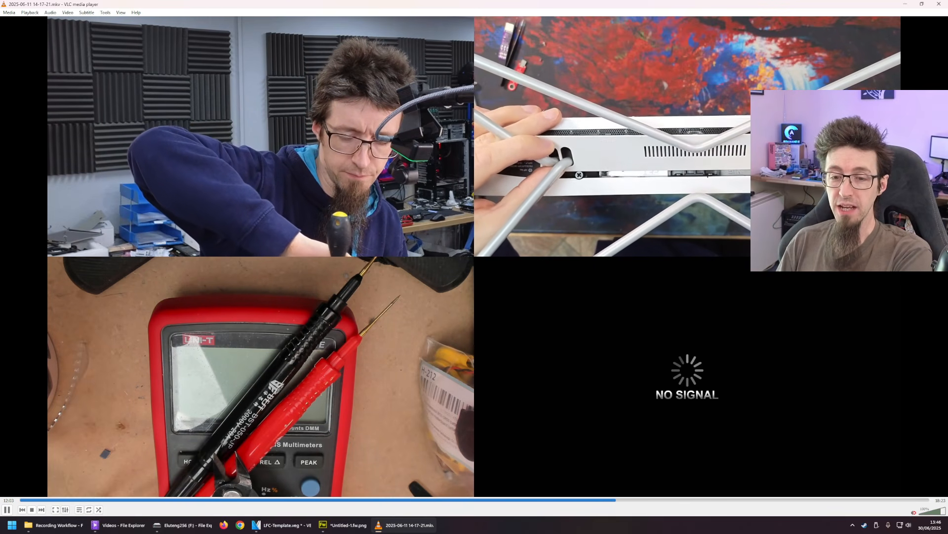
pyautogui.press('space')
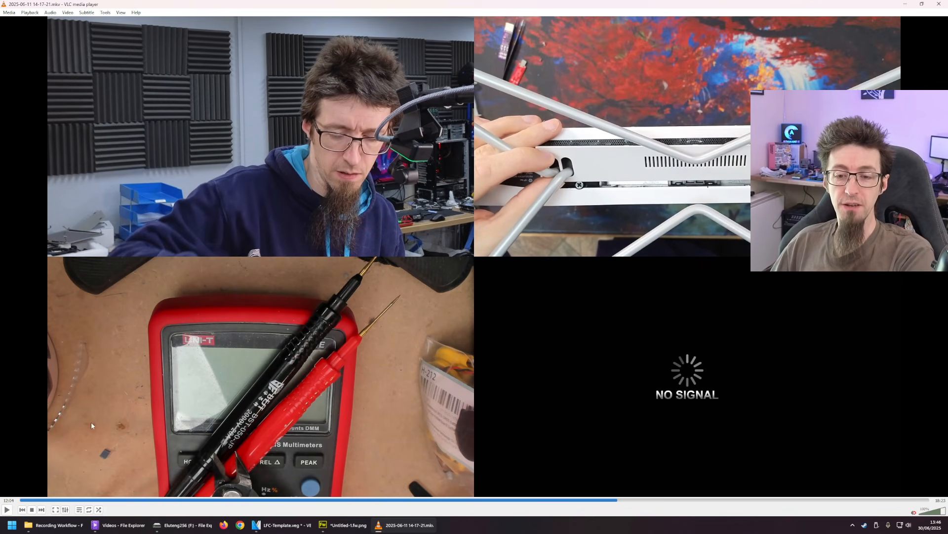
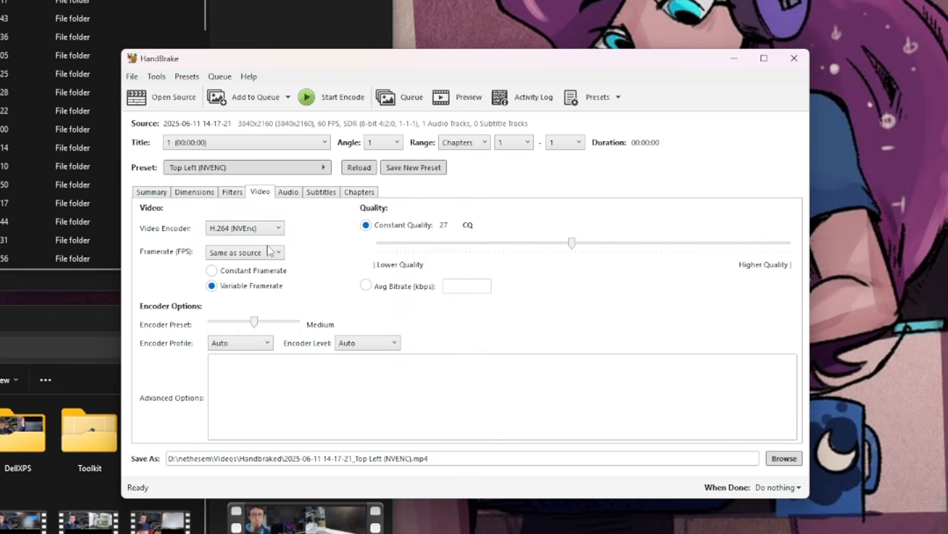
# - In HandBrake, show the source preview and compare the Top Right, Bottom Left and Bottom Right (NVENC) presets
pyautogui.click(167, 193)
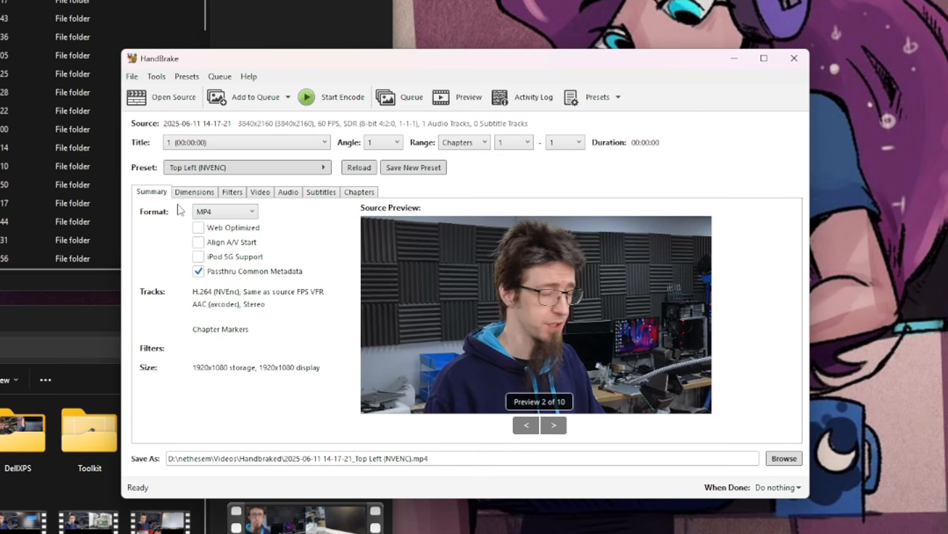
pyautogui.click(293, 169)
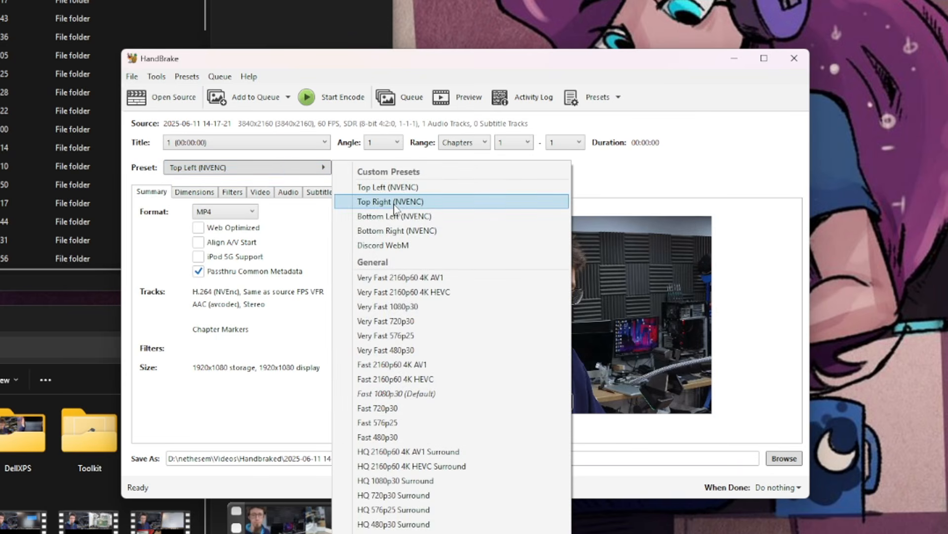
pyautogui.click(393, 202)
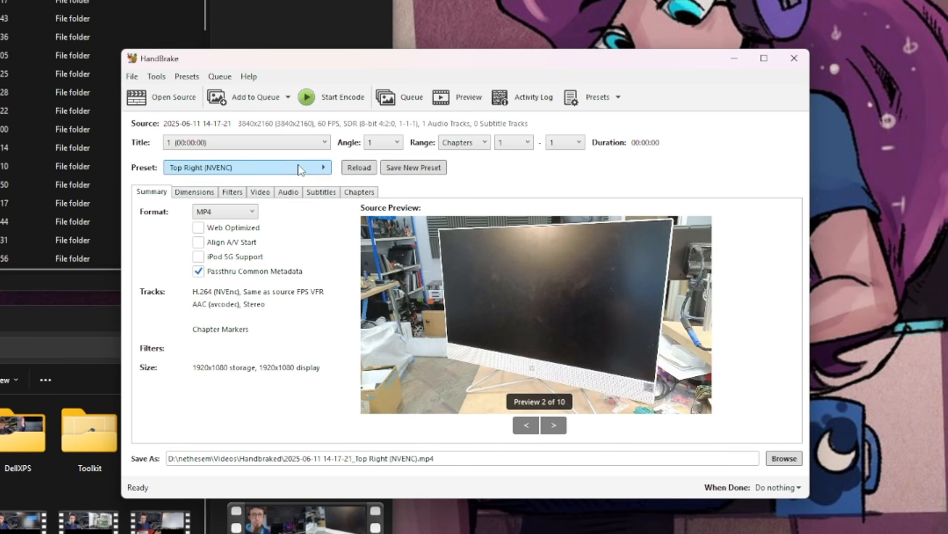
pyautogui.click(297, 168)
pyautogui.click(411, 216)
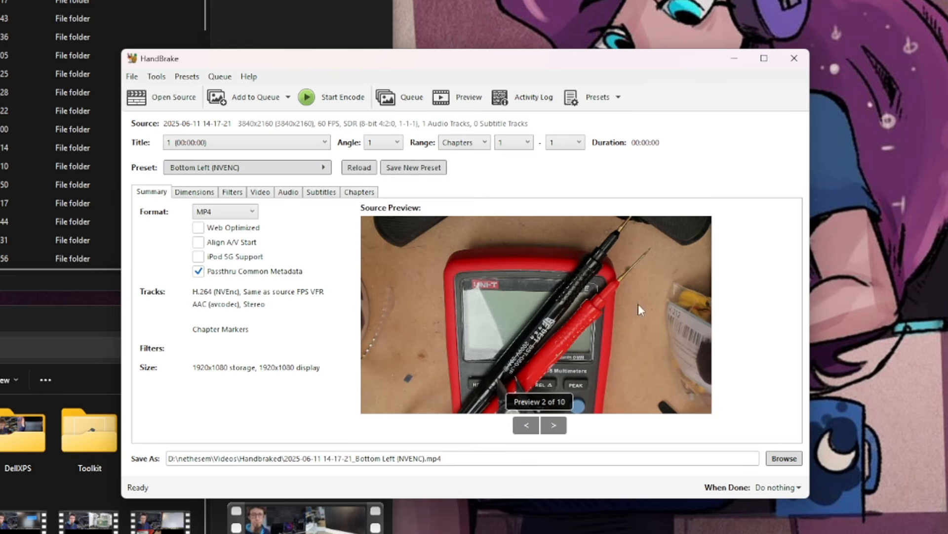
pyautogui.click(293, 170)
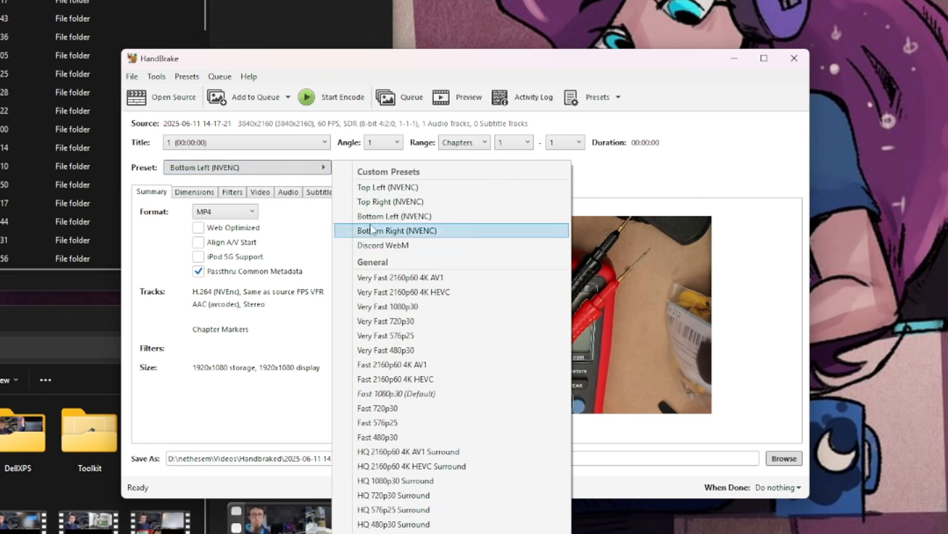
pyautogui.click(426, 232)
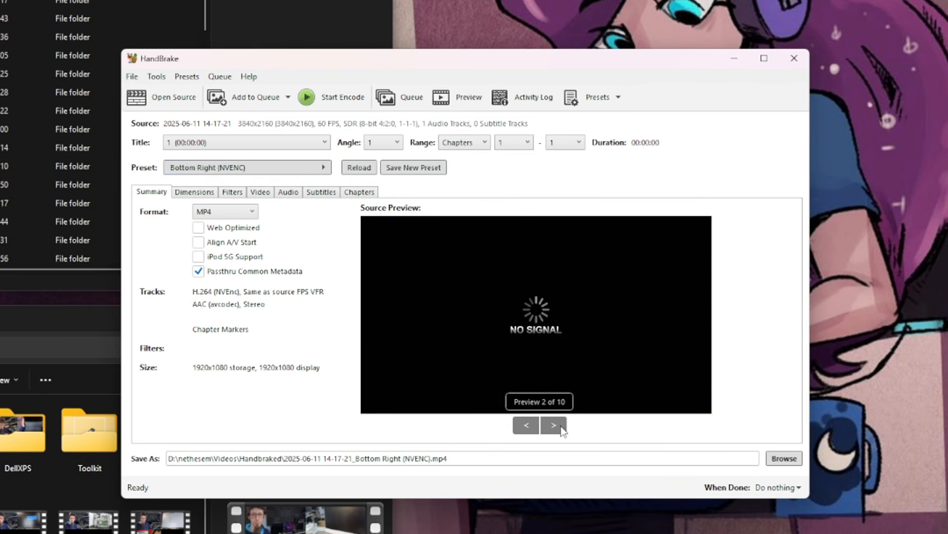
# - Step through the preview frames of the Bottom Right (NVENC) crop and return to the first frame
pyautogui.click(561, 427)
pyautogui.click(554, 426)
pyautogui.click(555, 427)
pyautogui.click(556, 428)
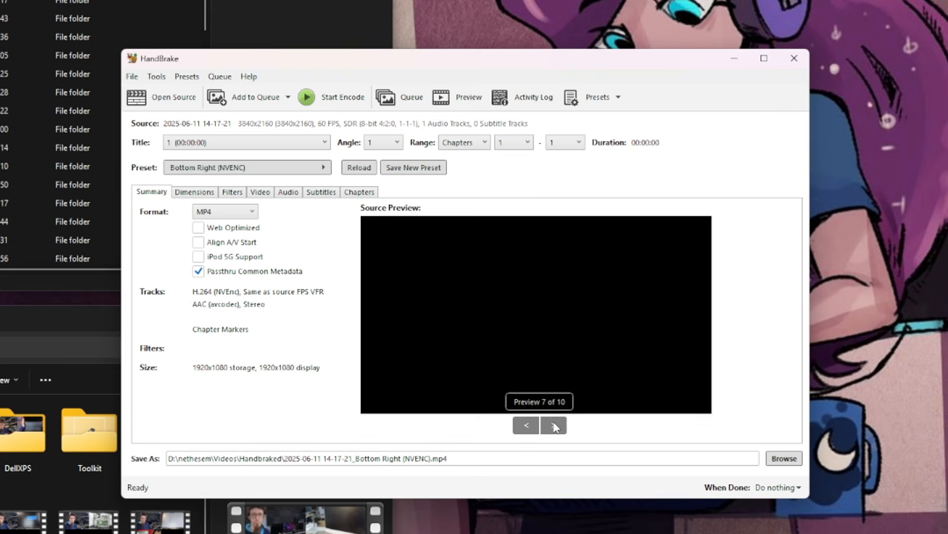
pyautogui.click(555, 428)
pyautogui.click(554, 428)
pyautogui.click(555, 429)
pyautogui.click(525, 429)
pyautogui.click(525, 429)
pyautogui.click(525, 429)
pyautogui.click(525, 430)
pyautogui.click(525, 429)
pyautogui.click(525, 430)
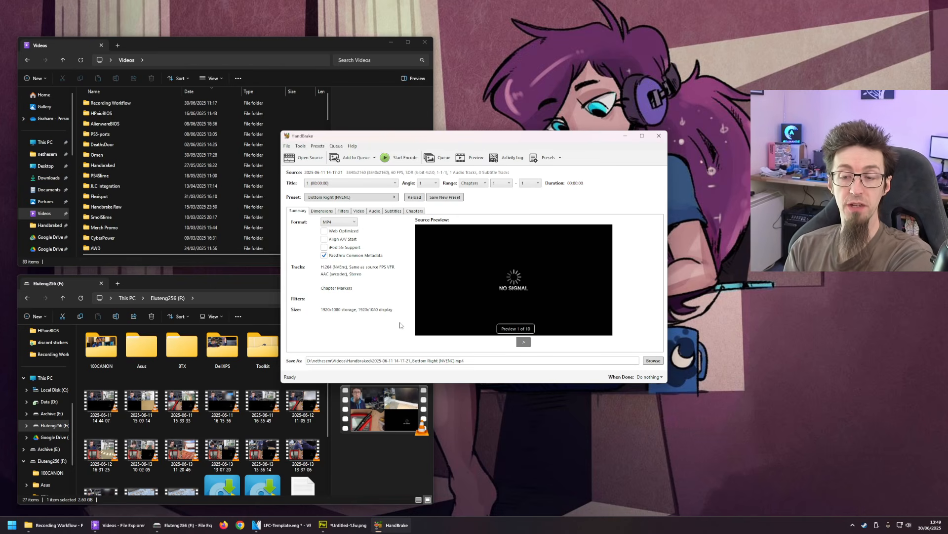
# - Apply the Bottom Left (NVENC) preset and step through its preview frames, returning to the first one
pyautogui.click(375, 197)
pyautogui.click(435, 224)
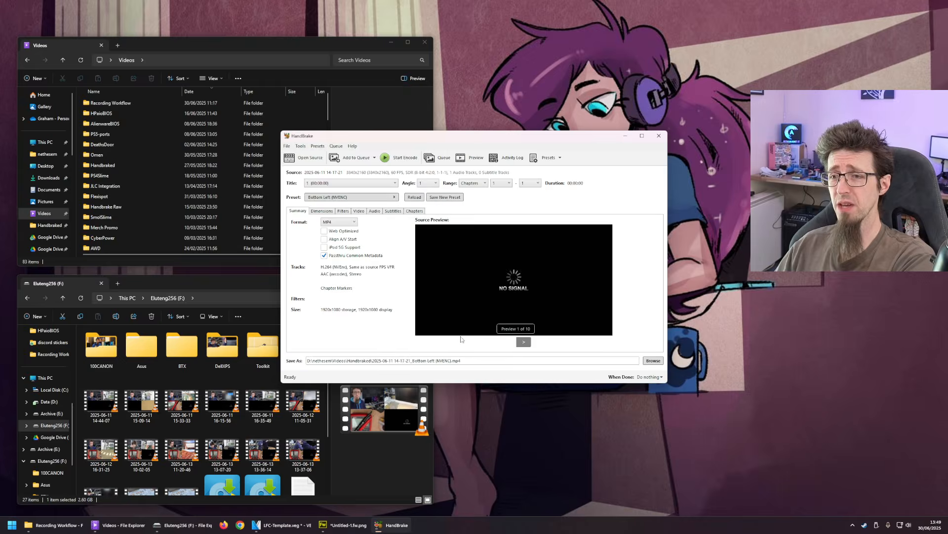
pyautogui.click(524, 341)
pyautogui.click(523, 342)
pyautogui.click(524, 341)
pyautogui.click(522, 344)
pyautogui.click(522, 344)
pyautogui.click(522, 344)
pyautogui.doubleClick(507, 345)
pyautogui.click(507, 344)
pyautogui.doubleClick(507, 345)
pyautogui.click(507, 345)
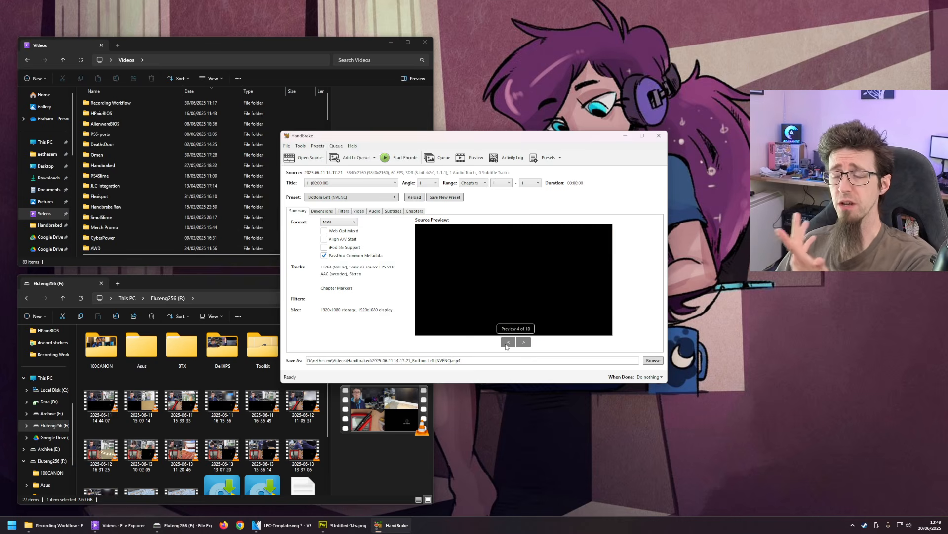
pyautogui.doubleClick(508, 345)
pyautogui.click(507, 345)
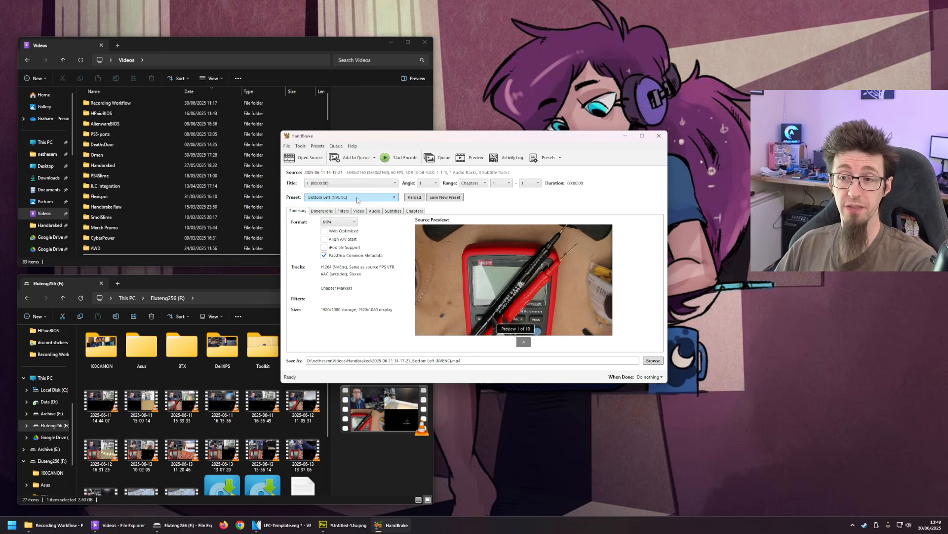
# - Apply the Top Right (NVENC) preset to the recording and add that encode to the queue
pyautogui.click(358, 197)
pyautogui.click(430, 208)
pyautogui.click(390, 197)
pyautogui.click(428, 217)
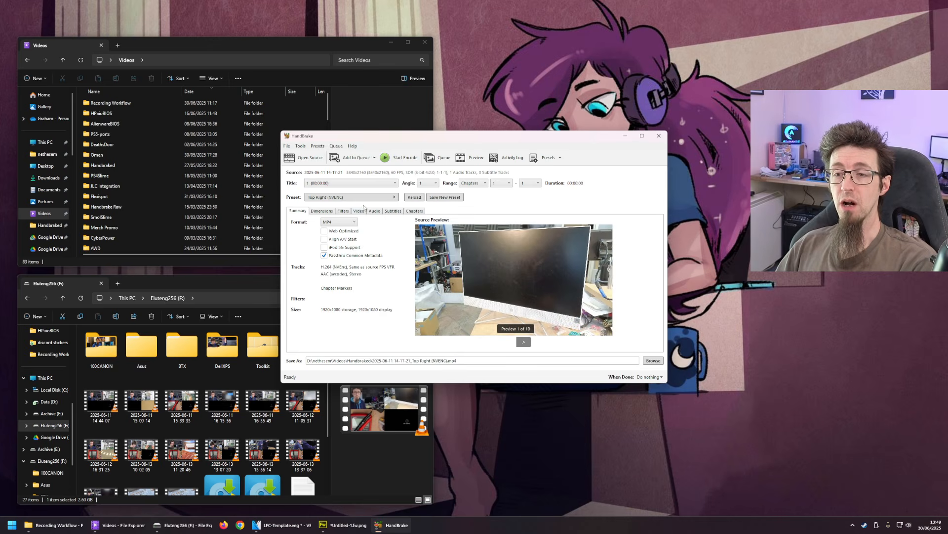
pyautogui.click(351, 157)
# - Apply the Top Left (NVENC) preset to the recording and add that encode to the queue
pyautogui.click(366, 197)
pyautogui.click(430, 208)
pyautogui.click(352, 157)
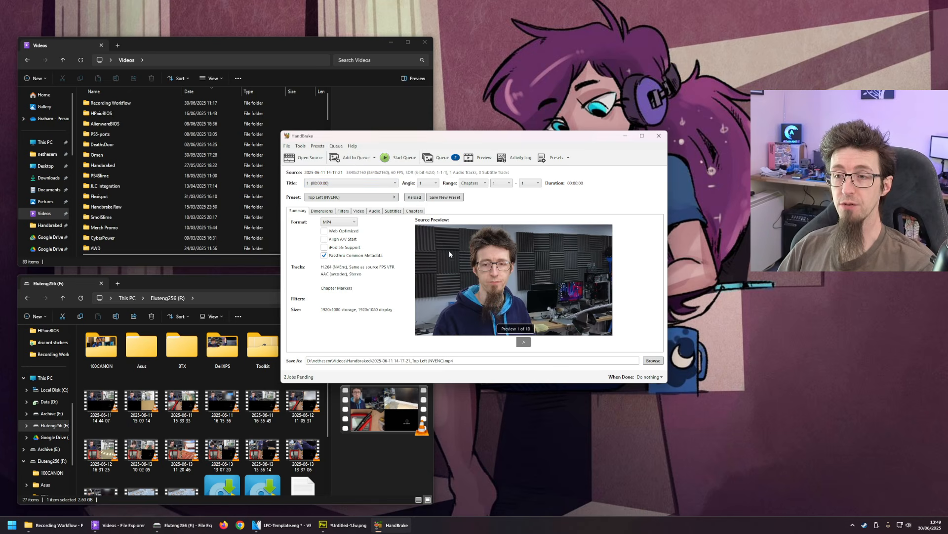
# - In File Explorer, check the Handbraked output folder, move its window over HandBrake, and return to Videos
pyautogui.doubleClick(122, 164)
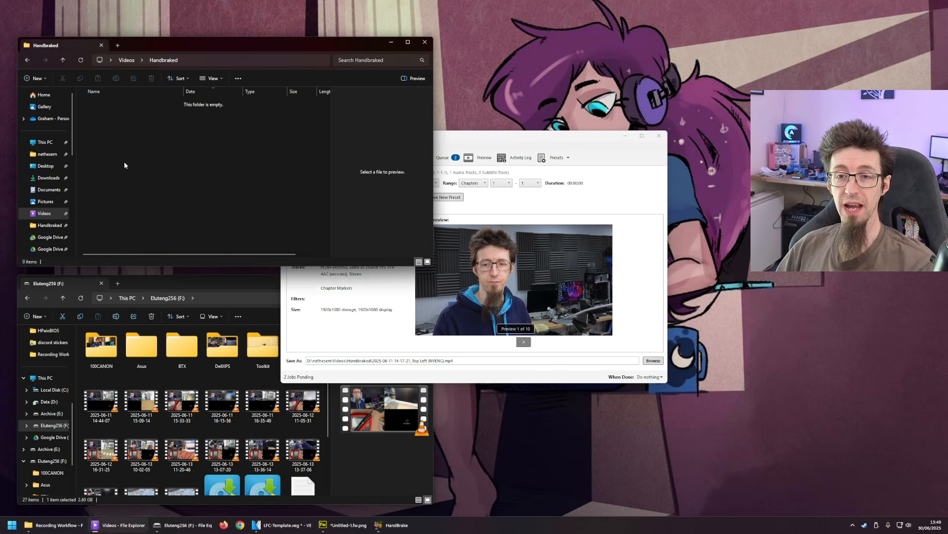
pyautogui.moveTo(207, 49); pyautogui.dragTo(363, 179)
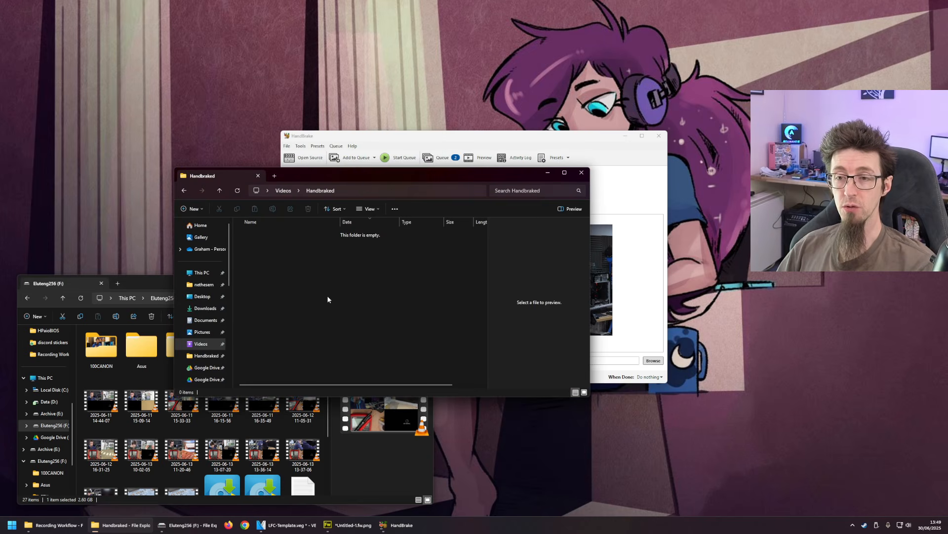
pyautogui.click(281, 192)
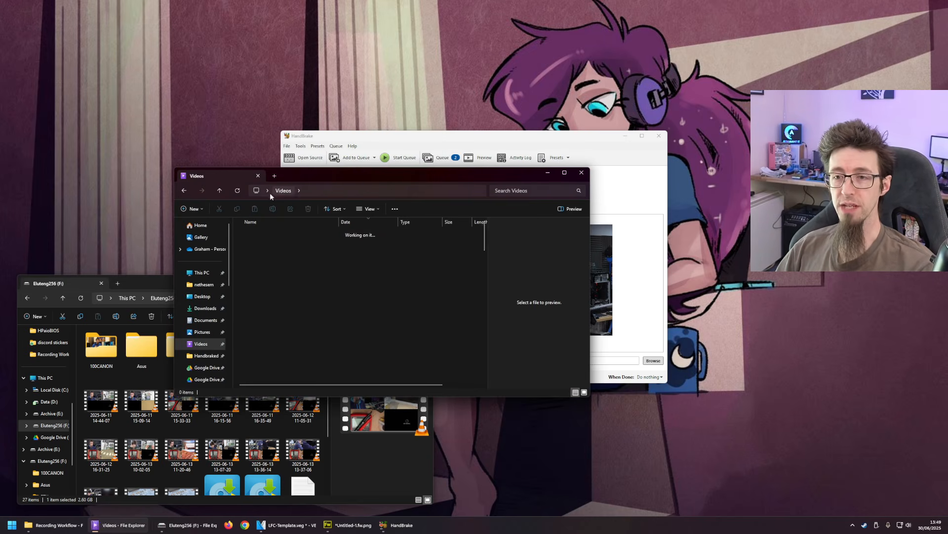
pyautogui.click(283, 244)
pyautogui.doubleClick(283, 244)
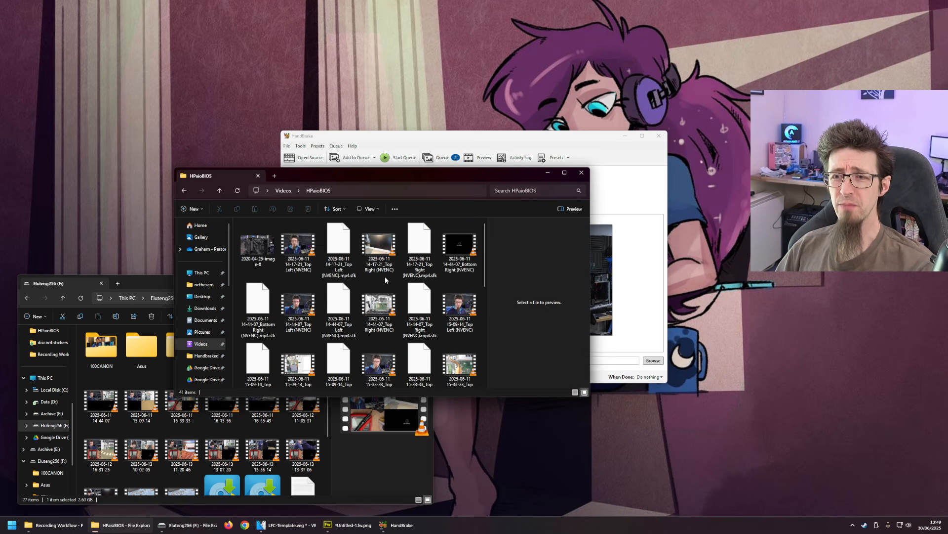
pyautogui.doubleClick(298, 245)
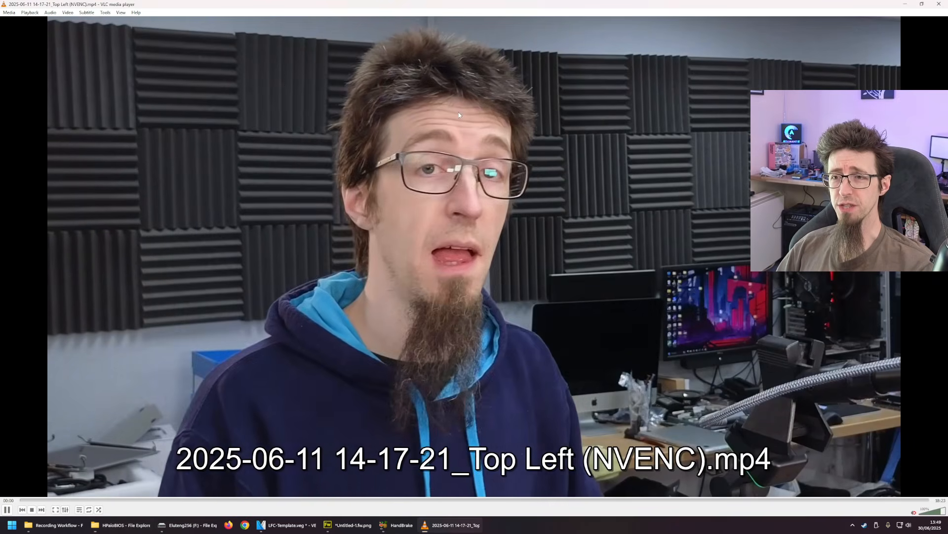
pyautogui.hotkey('alt', 'F4')
pyautogui.doubleClick(382, 324)
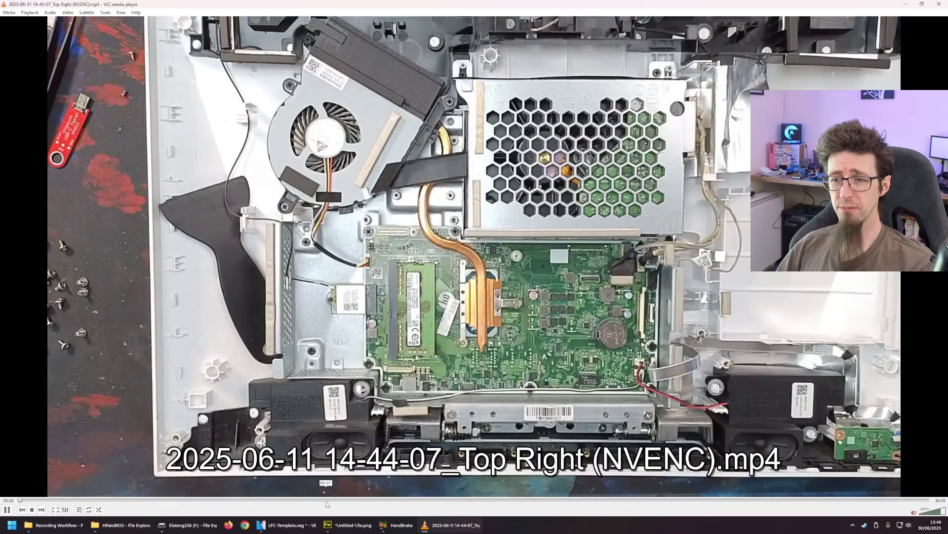
pyautogui.click(326, 500)
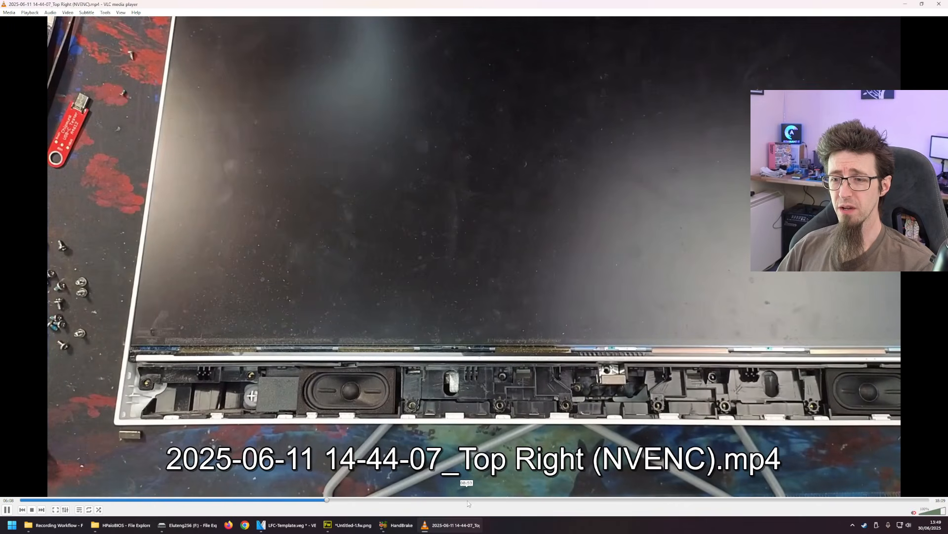
pyautogui.click(471, 500)
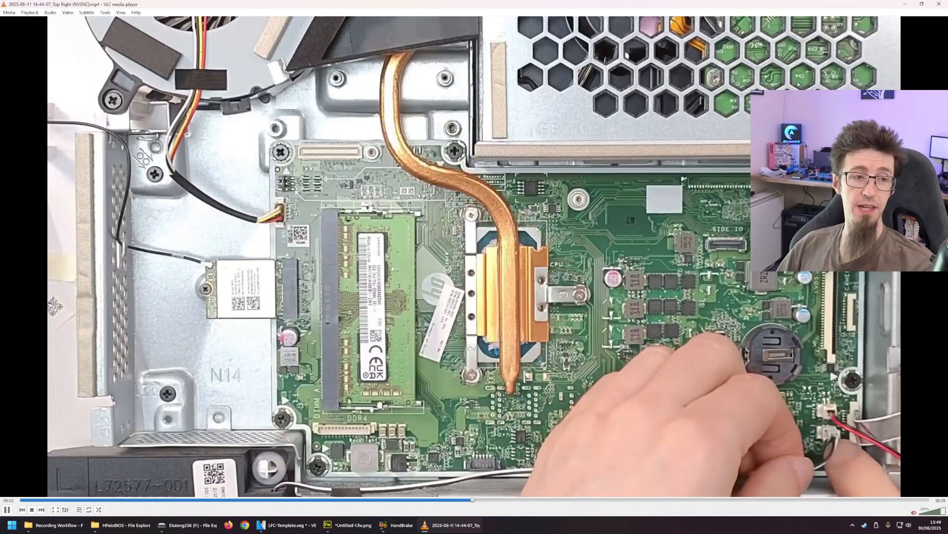
pyautogui.hotkey('alt', 'F4')
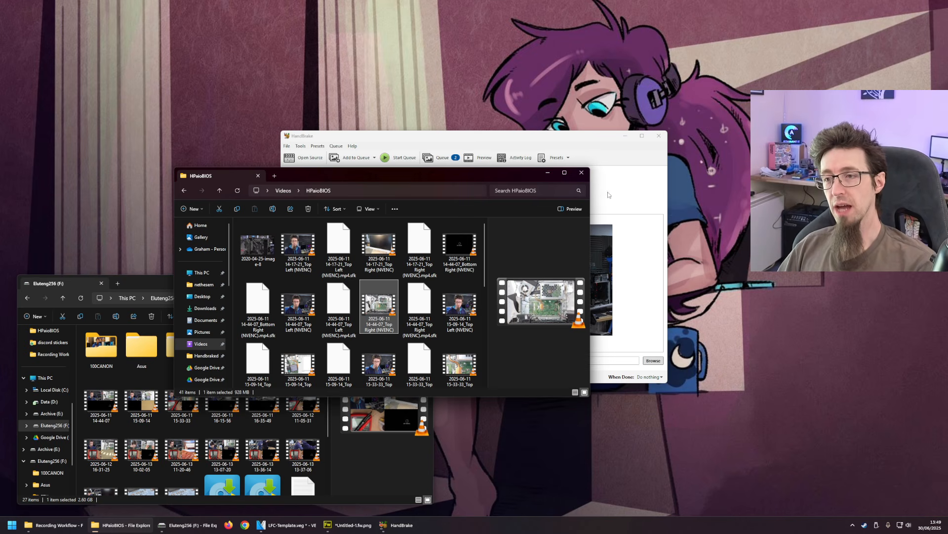
pyautogui.click(597, 211)
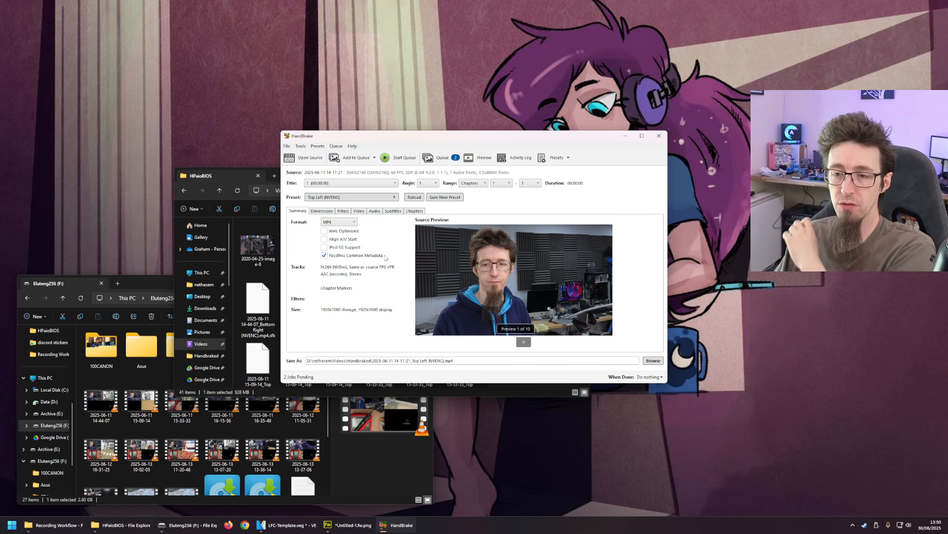
pyautogui.click(268, 248)
pyautogui.click(299, 247)
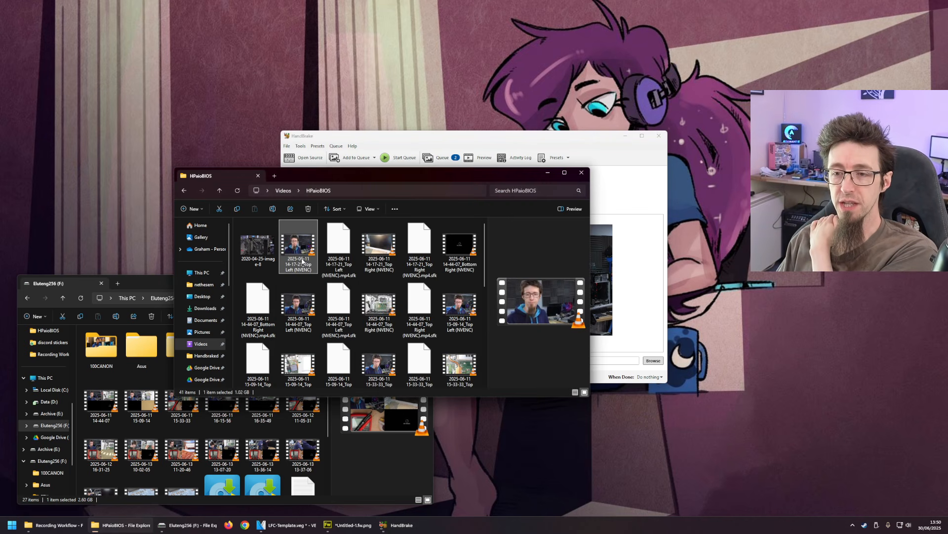
pyautogui.scroll(-5, 355, 294)
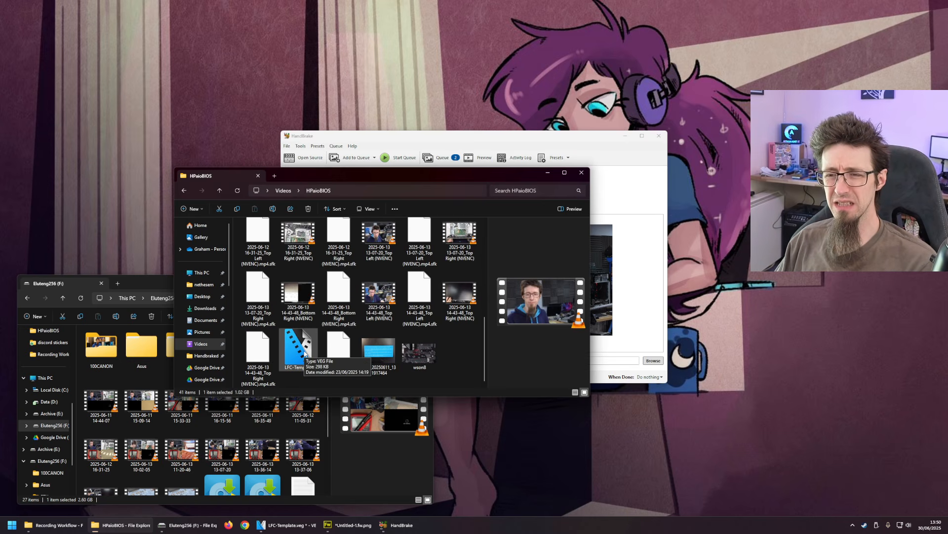
pyautogui.scroll(5, 293, 240)
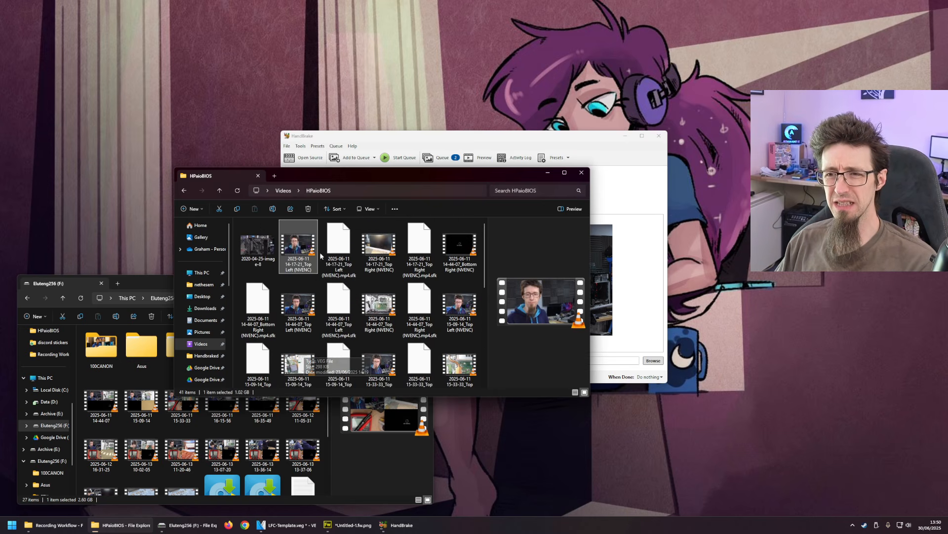
pyautogui.keyDown('ctrl'); pyautogui.click(378, 254); pyautogui.keyUp('ctrl')
pyautogui.hotkey('ctrl', 'c')
# - Duplicate the Template folder inside Videos, check the contents of the copy, and return to Videos
pyautogui.hotkey('alt', 'Up')
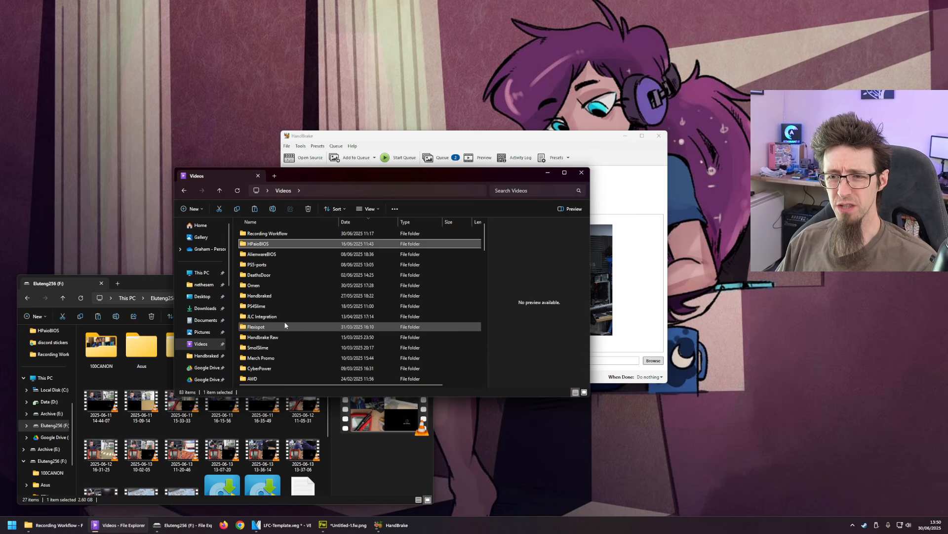
pyautogui.scroll(-5, 287, 316)
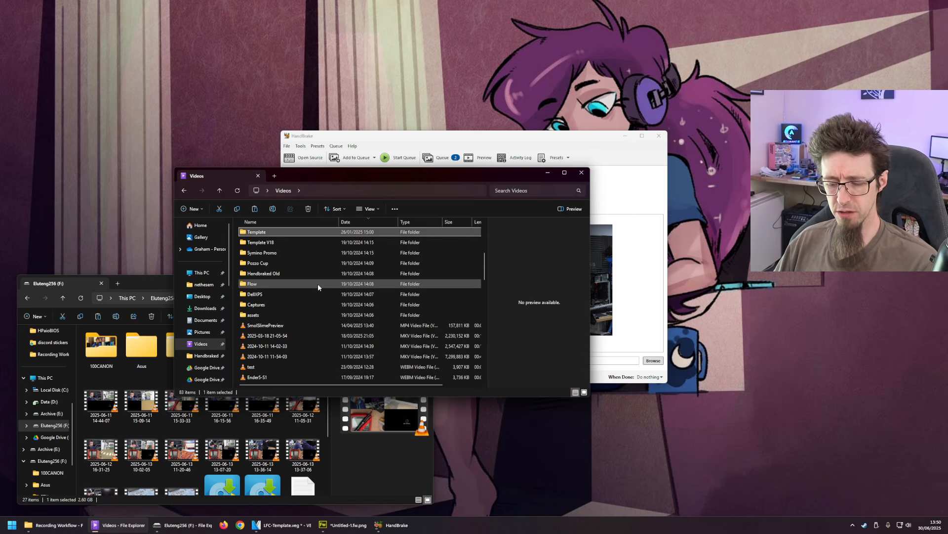
pyautogui.hotkey('ctrl', 'c')
pyautogui.hotkey('ctrl', 'v')
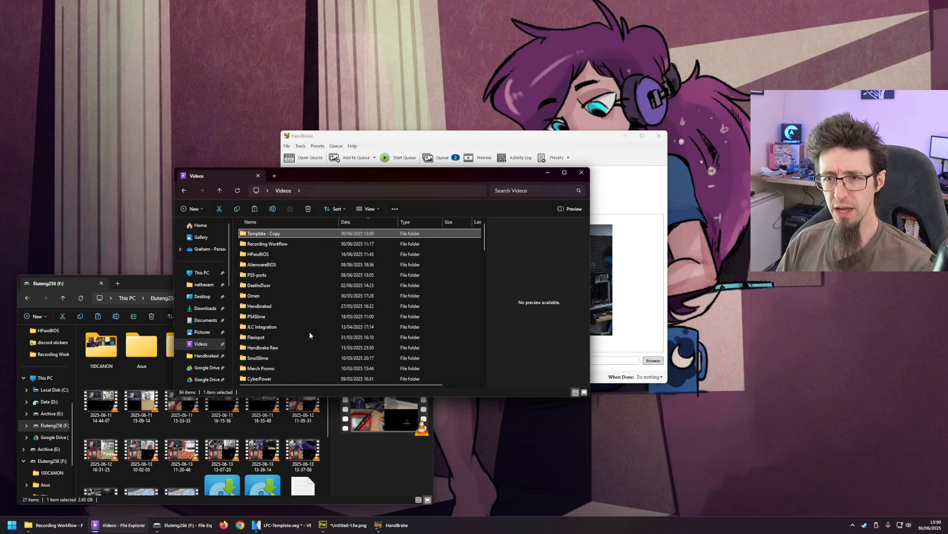
pyautogui.press('Return')
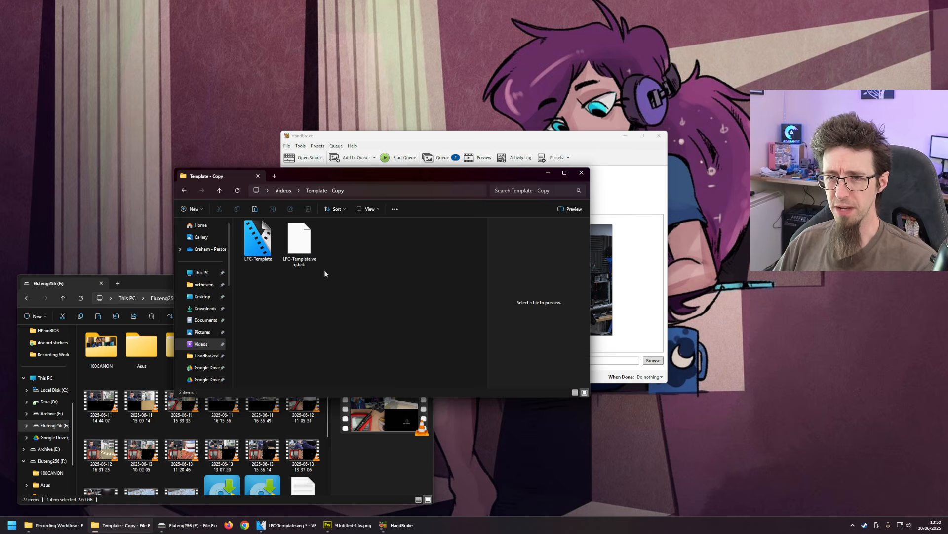
pyautogui.click(288, 192)
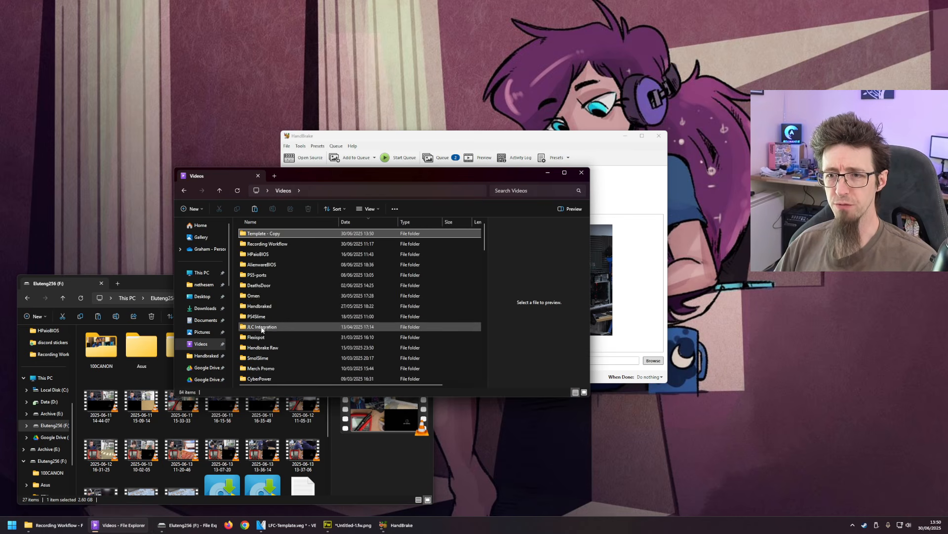
pyautogui.doubleClick(278, 254)
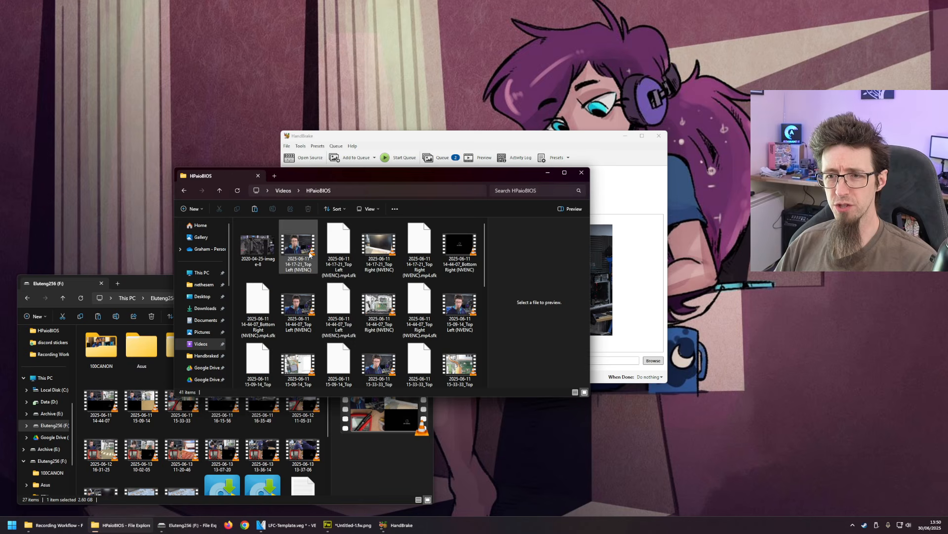
pyautogui.click(311, 255)
pyautogui.click(380, 271)
pyautogui.keyDown('ctrl'); pyautogui.click(311, 255); pyautogui.keyUp('ctrl')
pyautogui.hotkey('alt', 'Left')
pyautogui.doubleClick(276, 234)
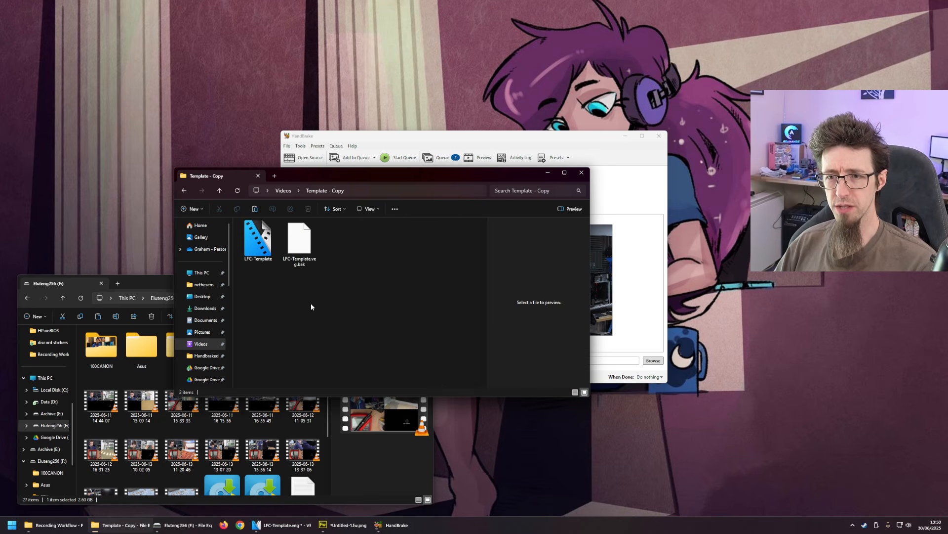
pyautogui.hotkey('ctrl', 'v')
# - Open the LFC-Template project from Template - Copy in VEGAS Pro and preview its logo intro and host caption on the timeline
pyautogui.doubleClick(338, 254)
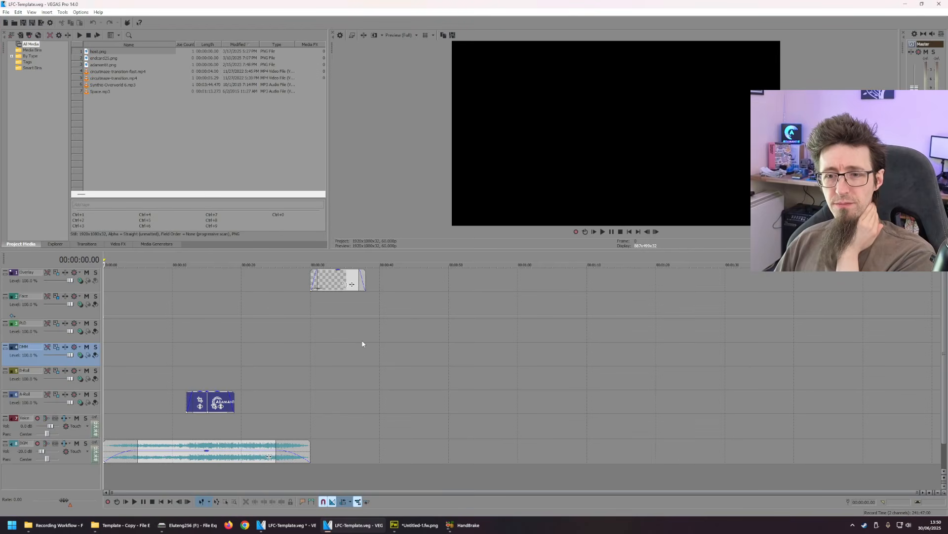
pyautogui.click(302, 367)
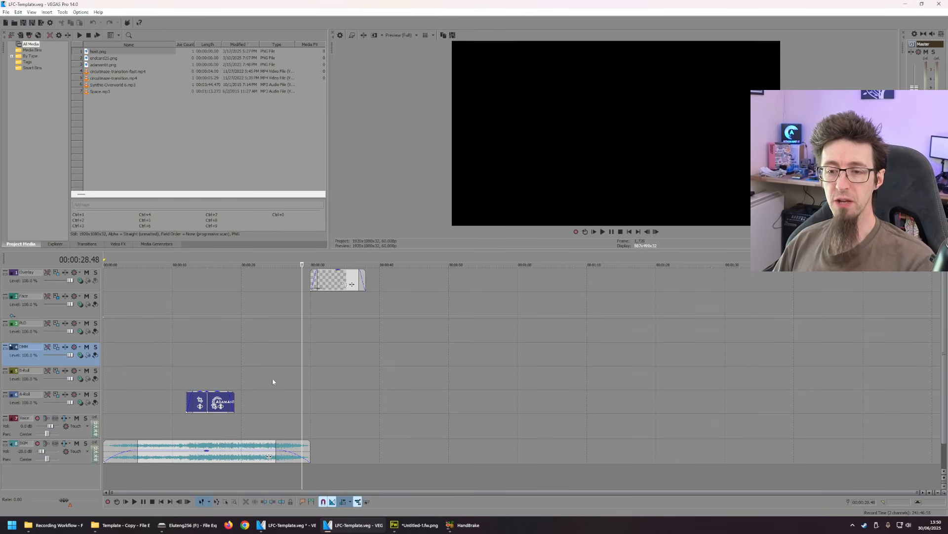
pyautogui.click(207, 433)
pyautogui.click(220, 429)
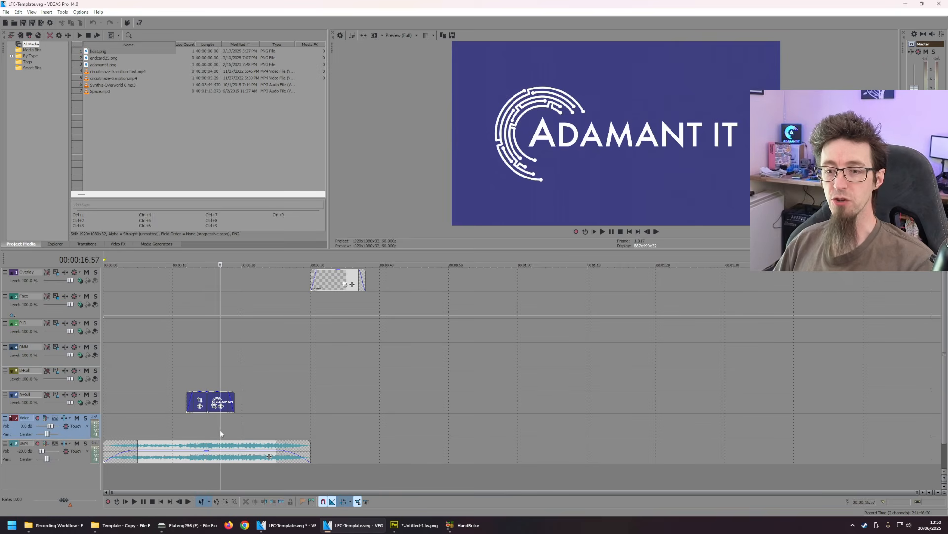
pyautogui.click(326, 306)
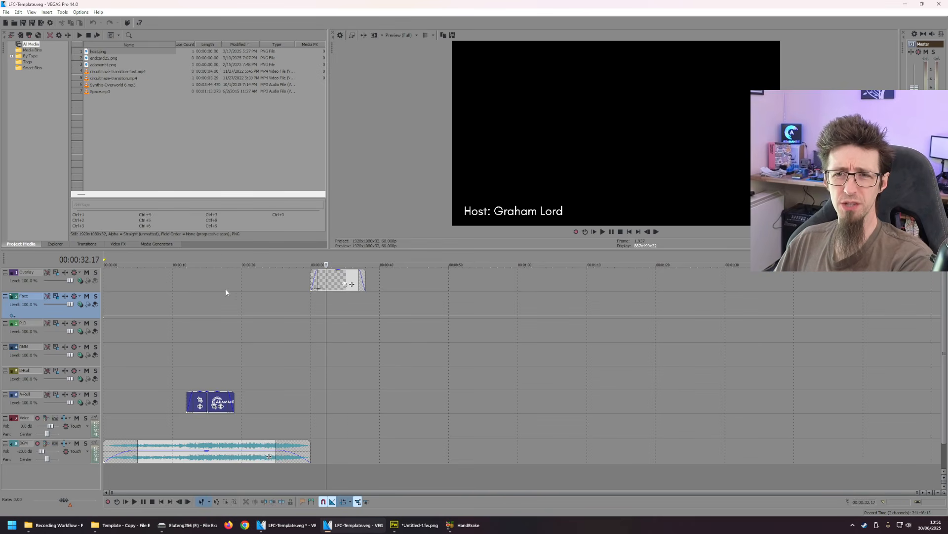
pyautogui.click(112, 524)
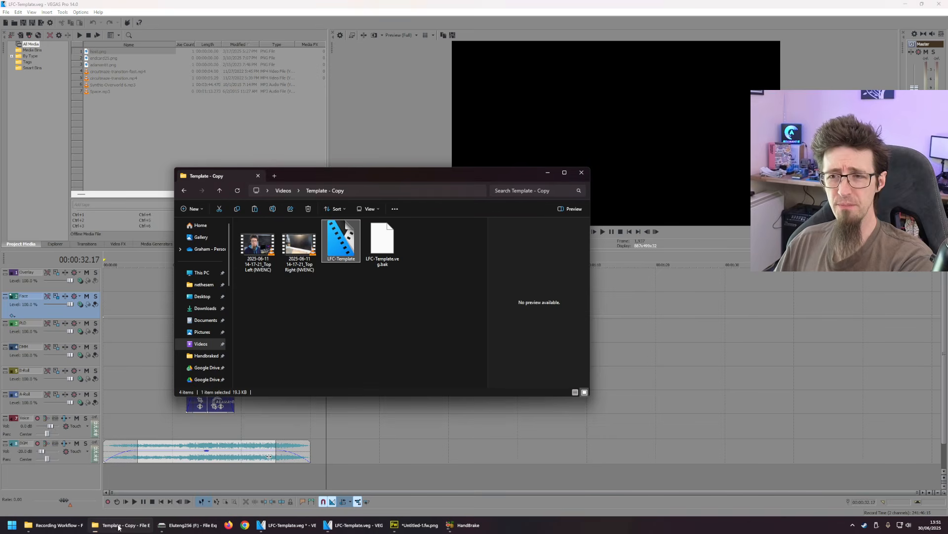
pyautogui.moveTo(294, 281); pyautogui.dragTo(147, 126)
pyautogui.click(147, 60)
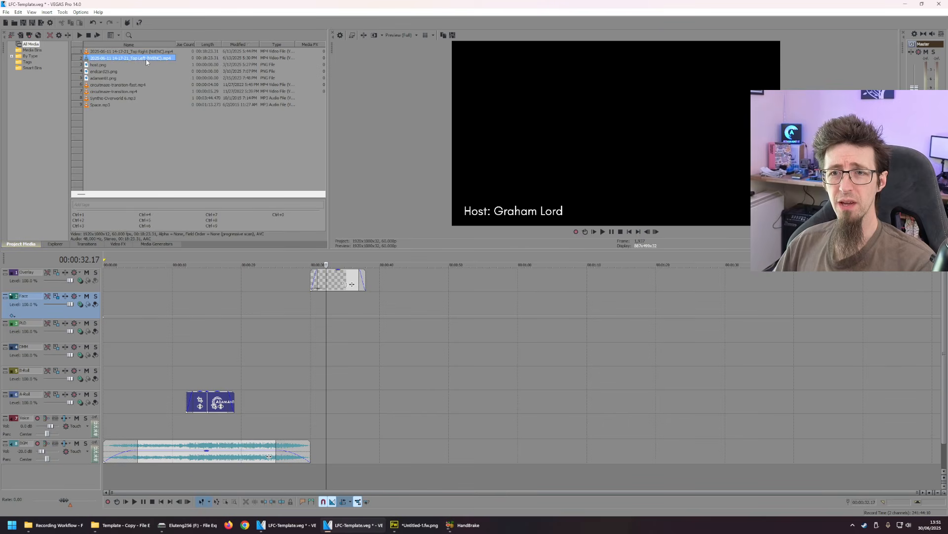
# - Place the Top Right (NVENC) clip on the A-Roll track with its audio on Voice, starting where the background music ends
pyautogui.click(120, 52)
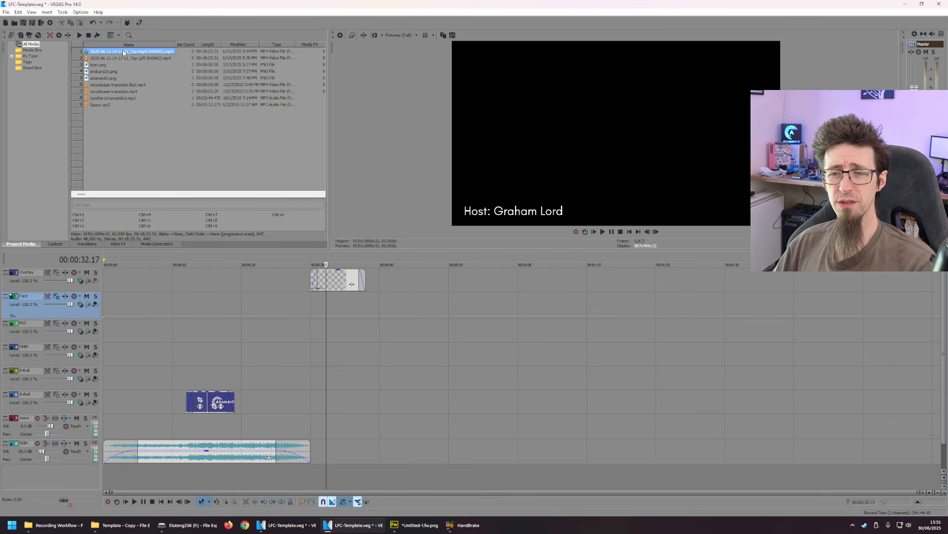
pyautogui.moveTo(343, 273); pyautogui.dragTo(292, 413)
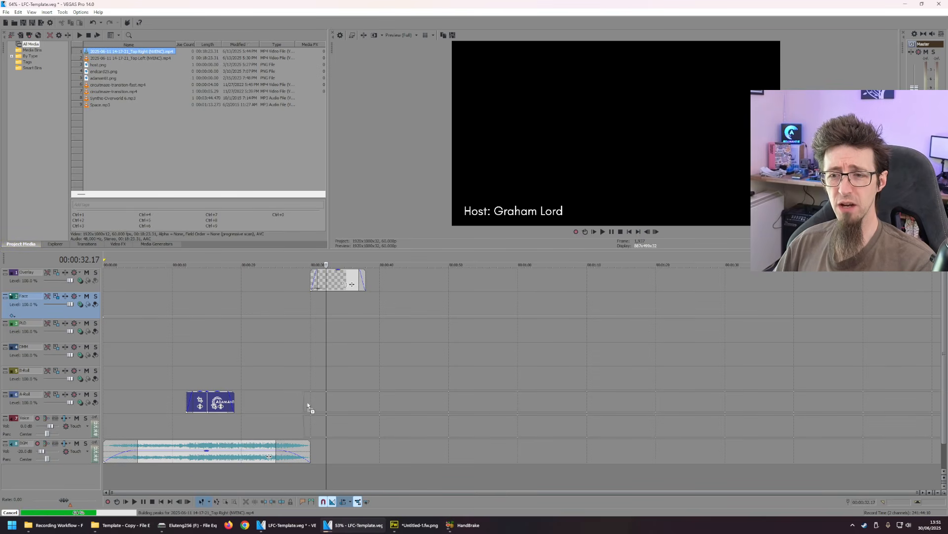
pyautogui.scroll(-5, 314, 404)
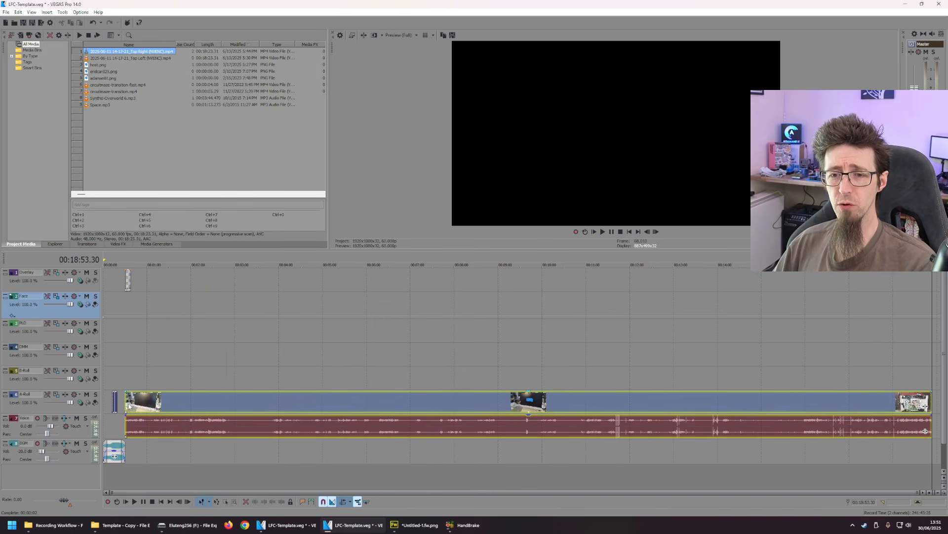
pyautogui.click(135, 407)
pyautogui.scroll(5, 137, 407)
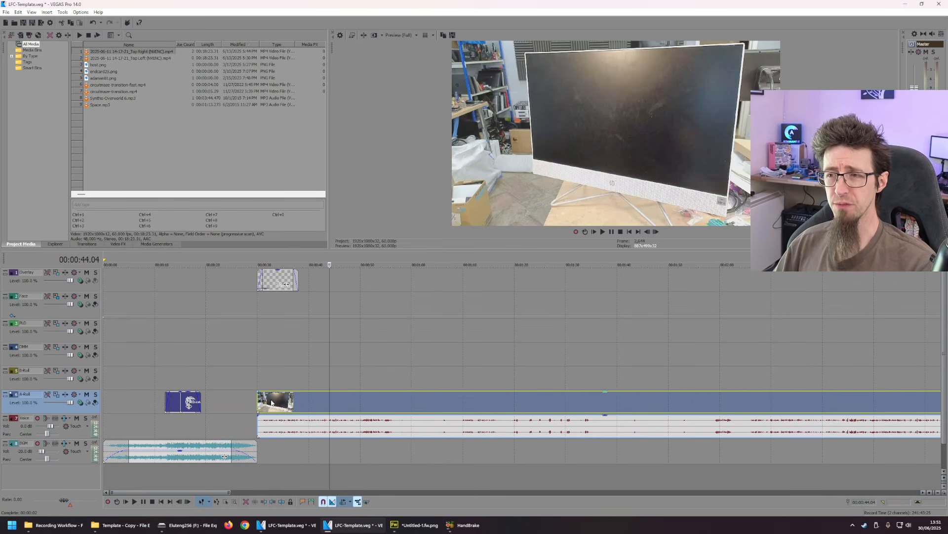
# - Place the Top Left (NVENC) clip on the Face track, aligned with the start of the A-Roll clip
pyautogui.click(144, 60)
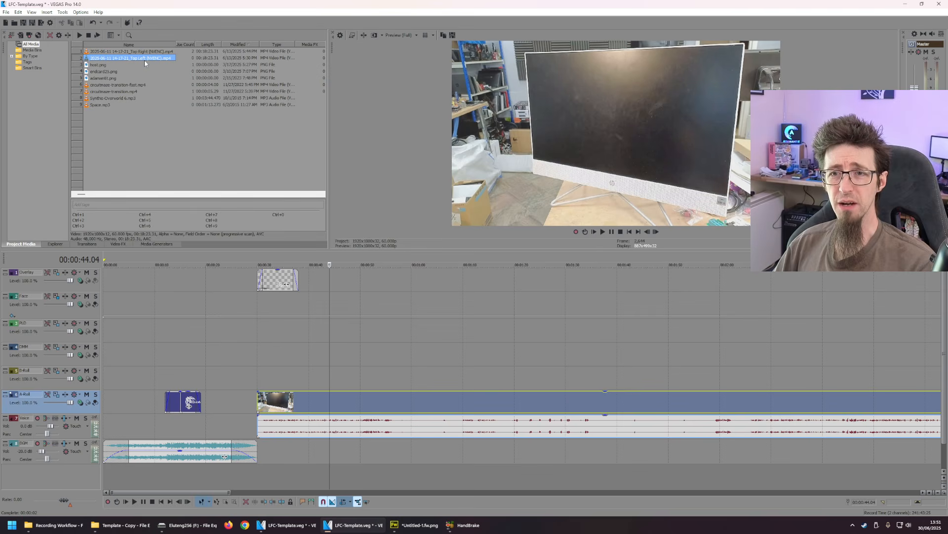
pyautogui.moveTo(135, 58); pyautogui.dragTo(258, 311)
pyautogui.click(287, 312)
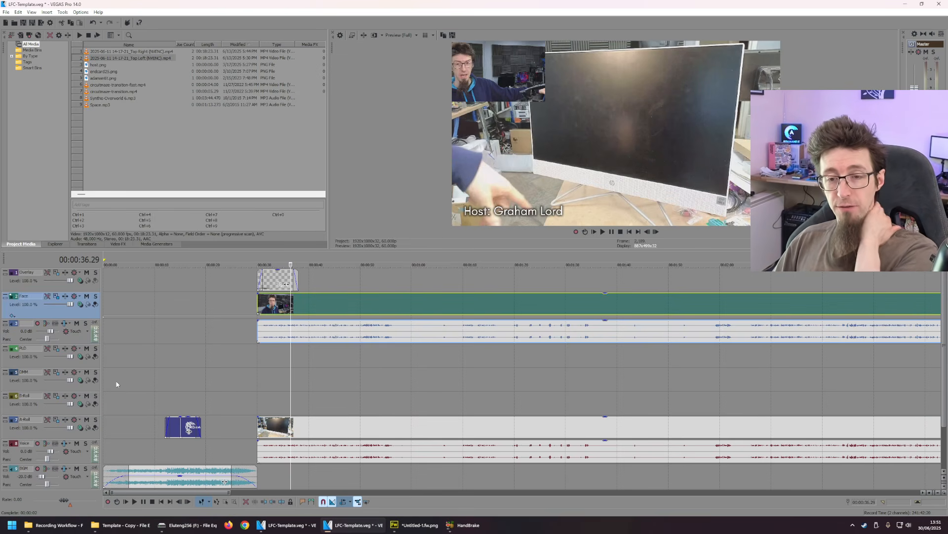
# - Delete the extra audio track directly below the Face track, leaving only the Voice track's copy of the sound
pyautogui.click(256, 400)
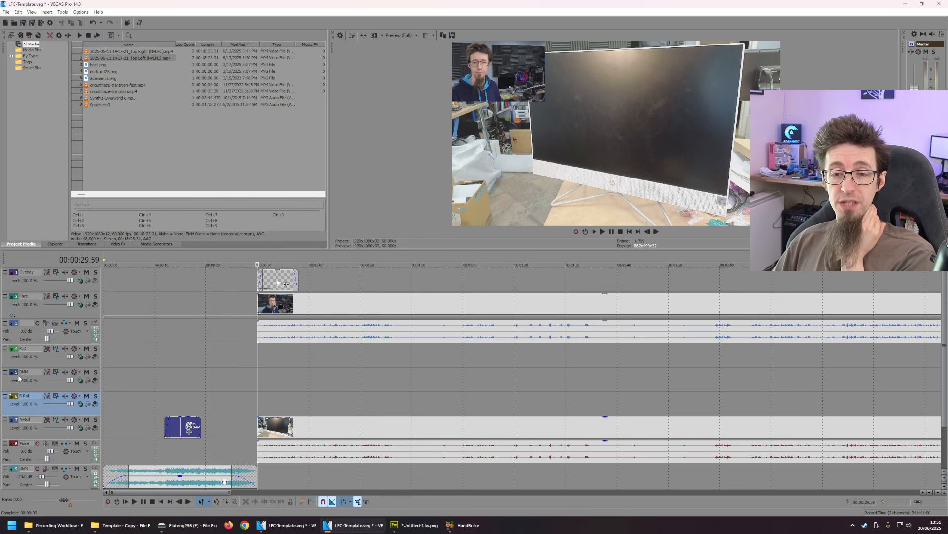
pyautogui.click(257, 380)
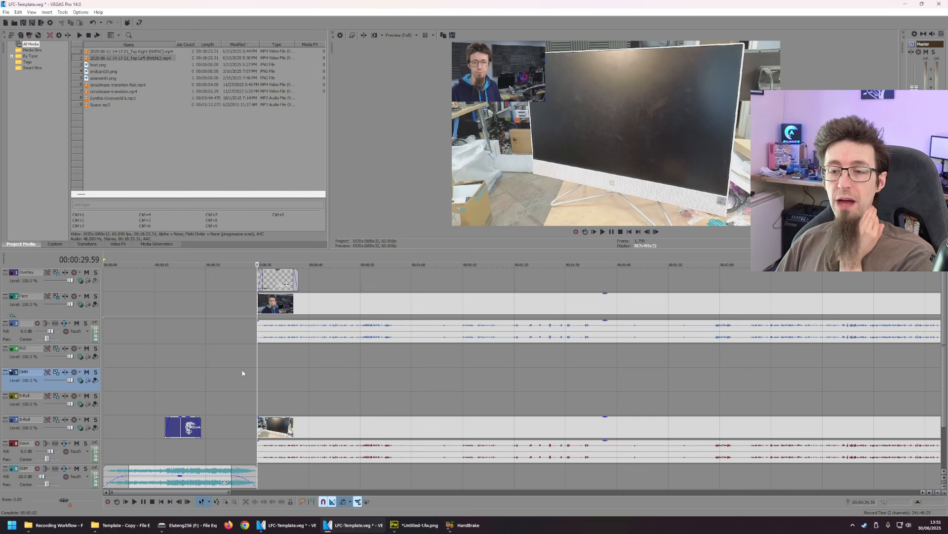
pyautogui.click(254, 356)
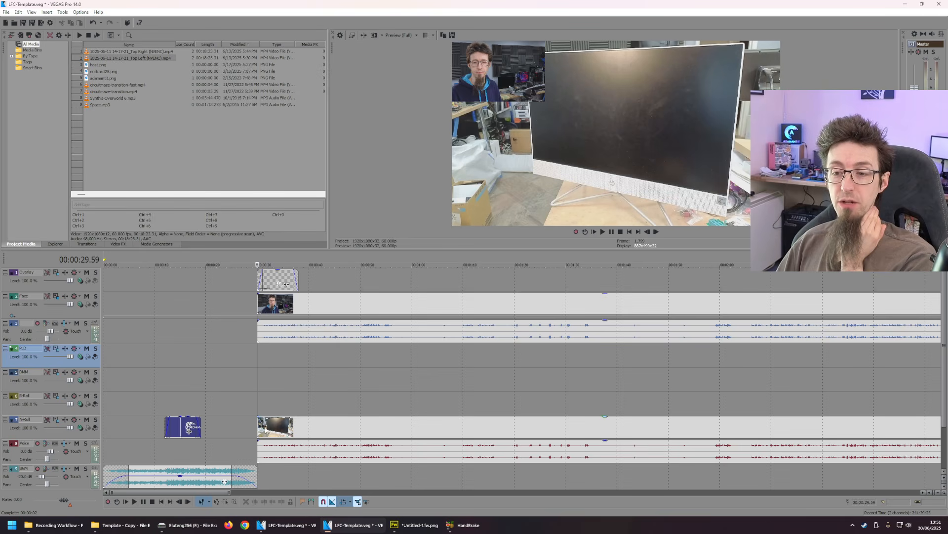
pyautogui.click(291, 333)
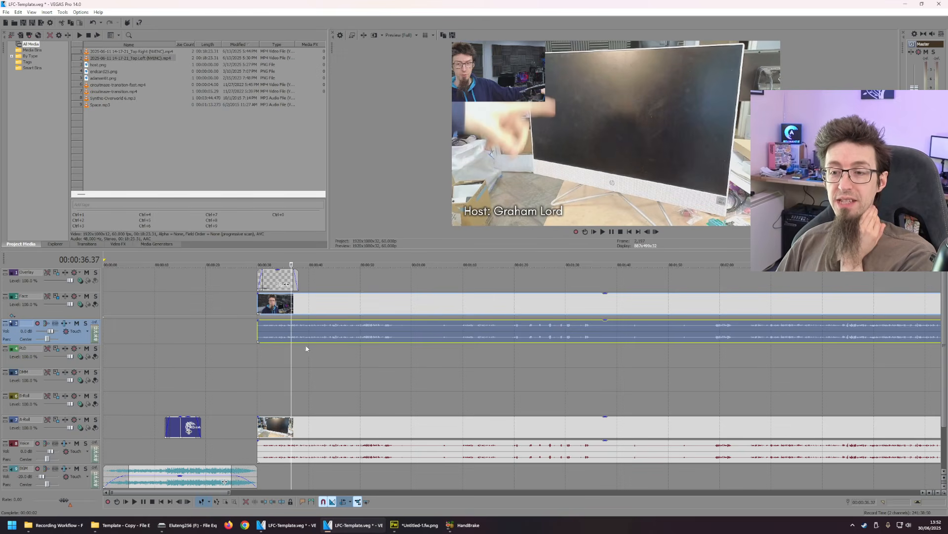
pyautogui.rightClick(17, 337)
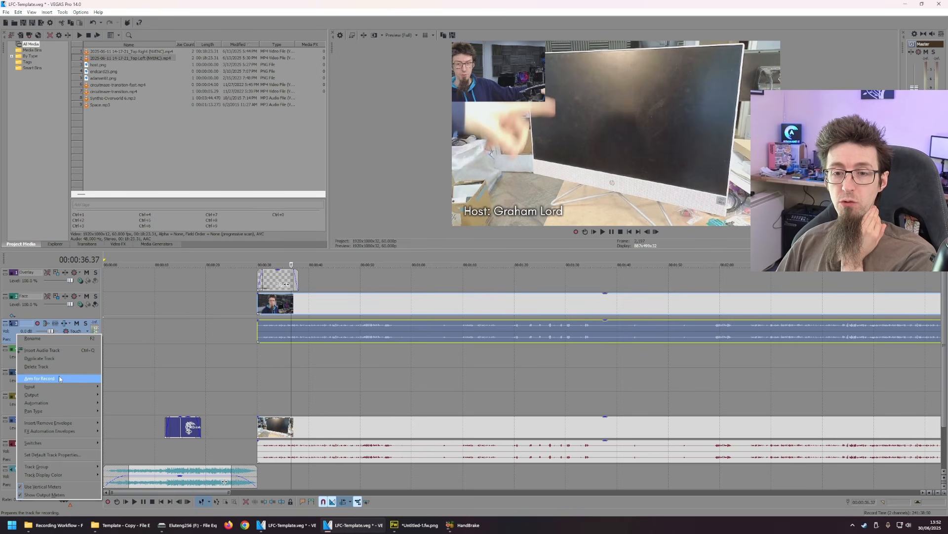
pyautogui.click(50, 366)
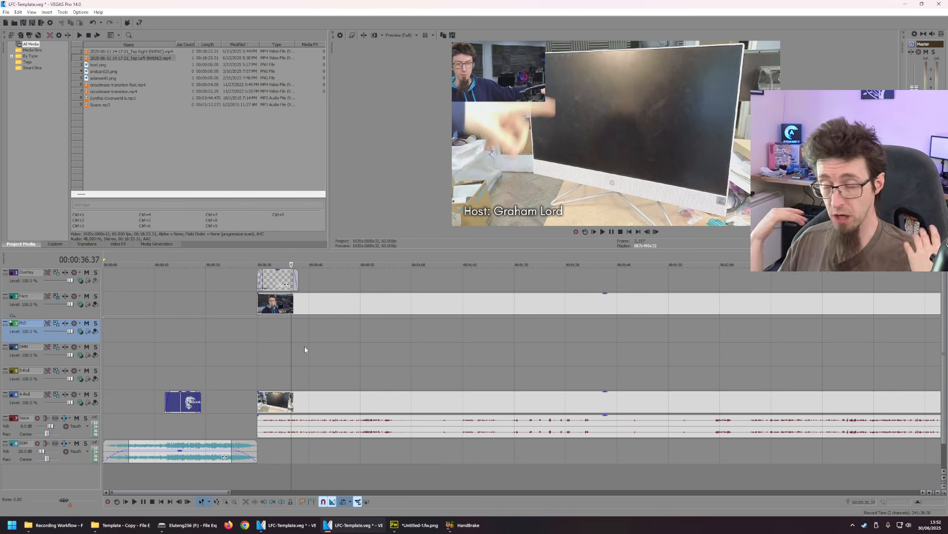
# - Check several timeline positions, inspect the Face track's Track Motion settings, and close them
pyautogui.click(340, 351)
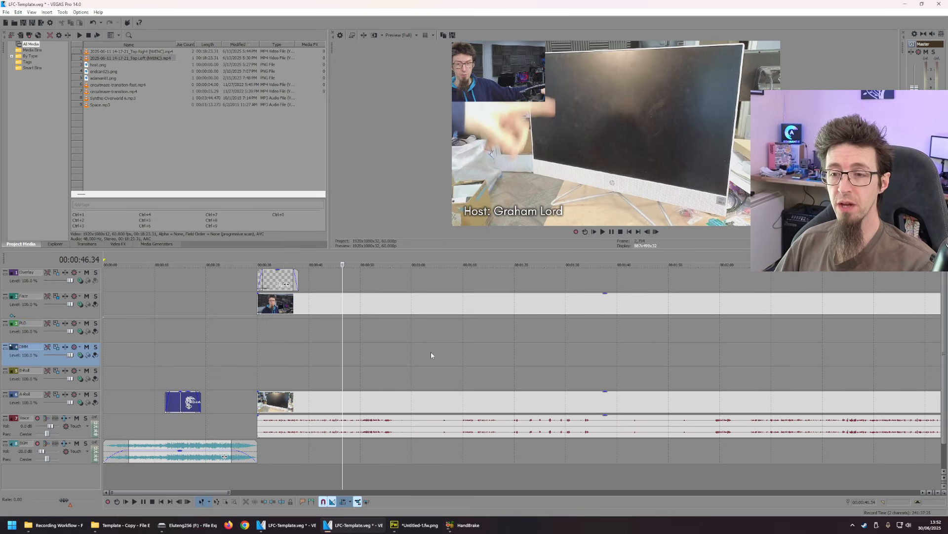
pyautogui.click(430, 352)
pyautogui.click(299, 359)
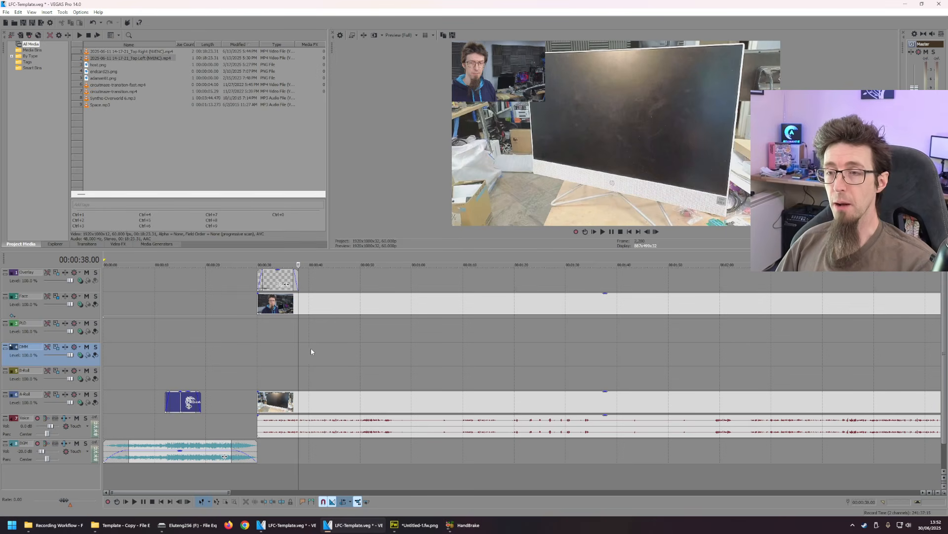
pyautogui.click(41, 310)
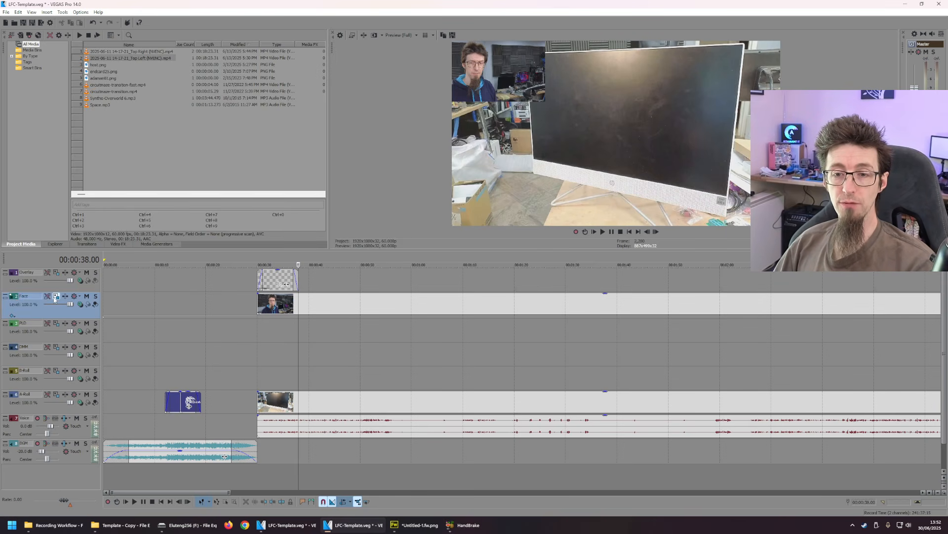
pyautogui.click(56, 297)
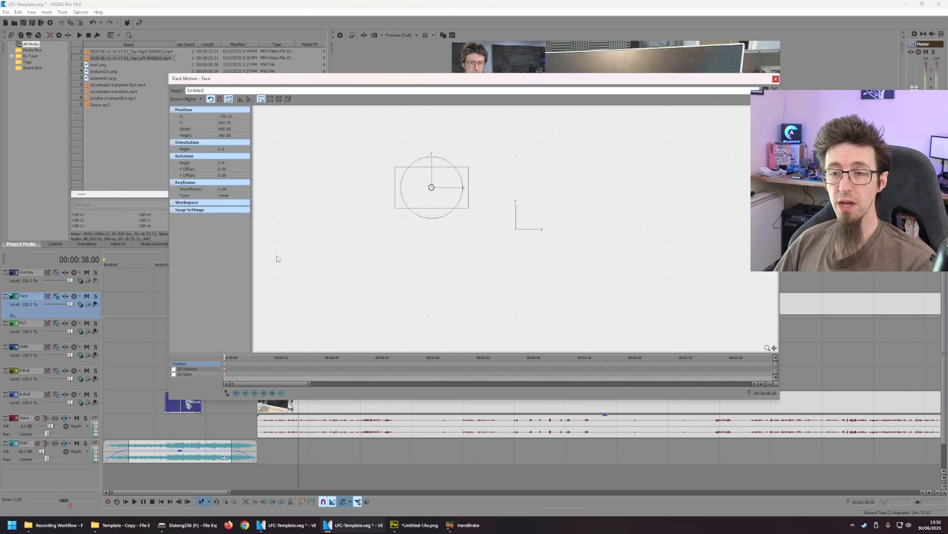
pyautogui.click(776, 80)
# - Apply the 1280 Pan/Crop preset to the Face clip and reposition the crop area around the presenter
pyautogui.scroll(-5, 533, 332)
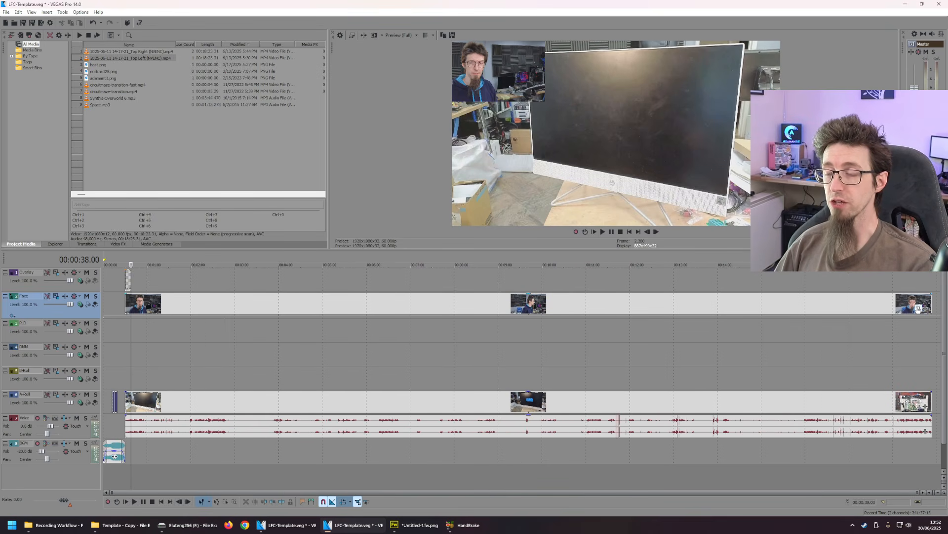
pyautogui.click(919, 308)
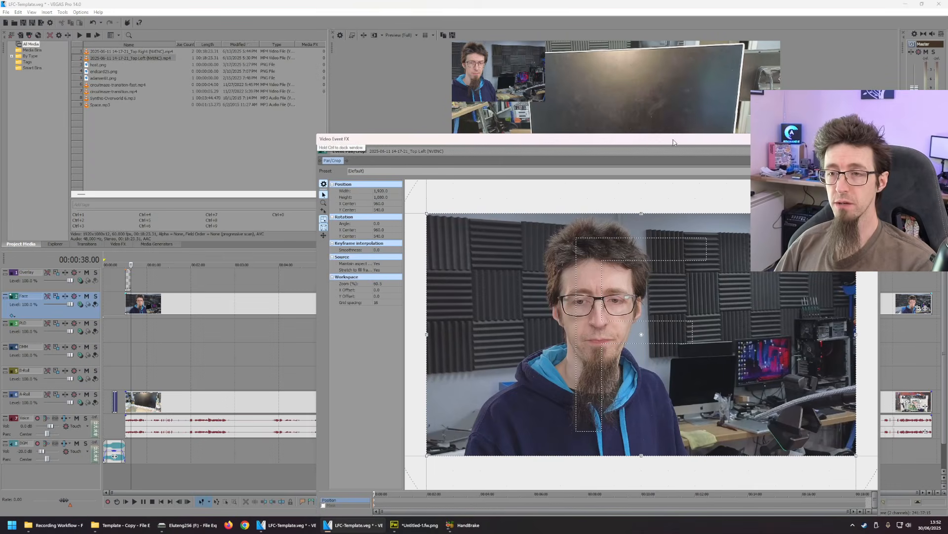
pyautogui.click(460, 170)
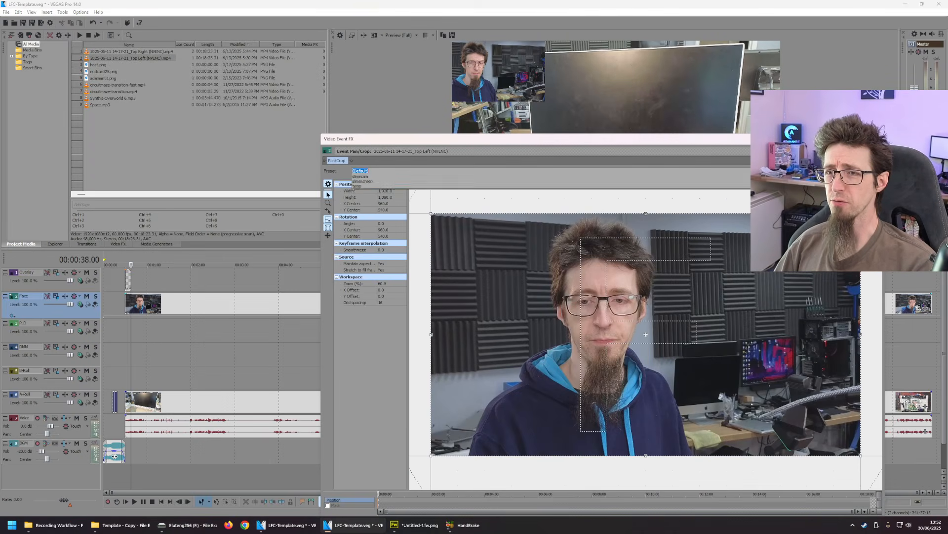
pyautogui.click(460, 202)
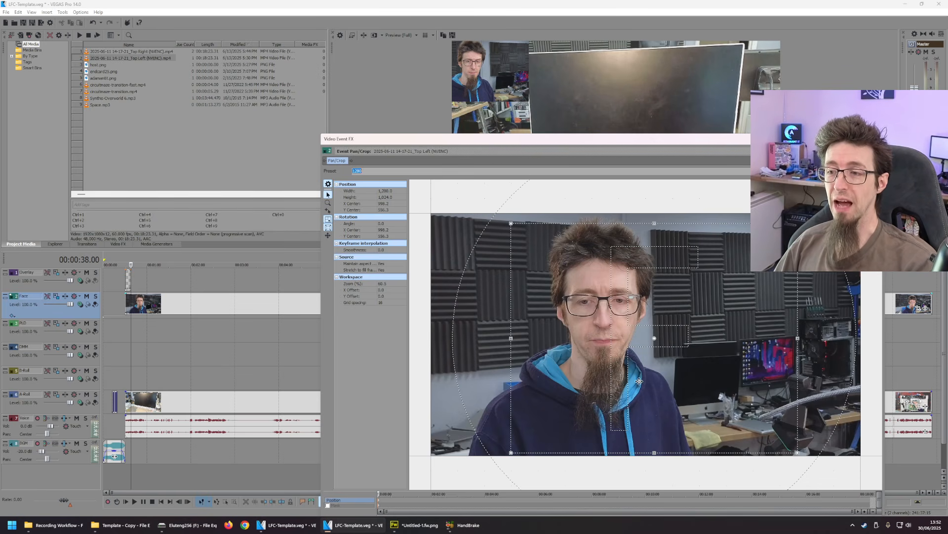
pyautogui.moveTo(642, 379); pyautogui.dragTo(608, 371)
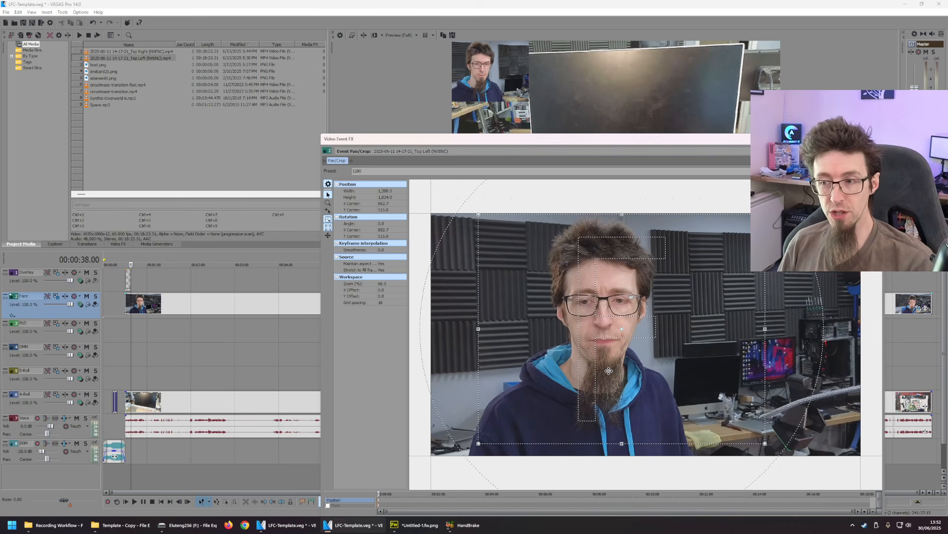
pyautogui.moveTo(592, 378); pyautogui.dragTo(615, 397)
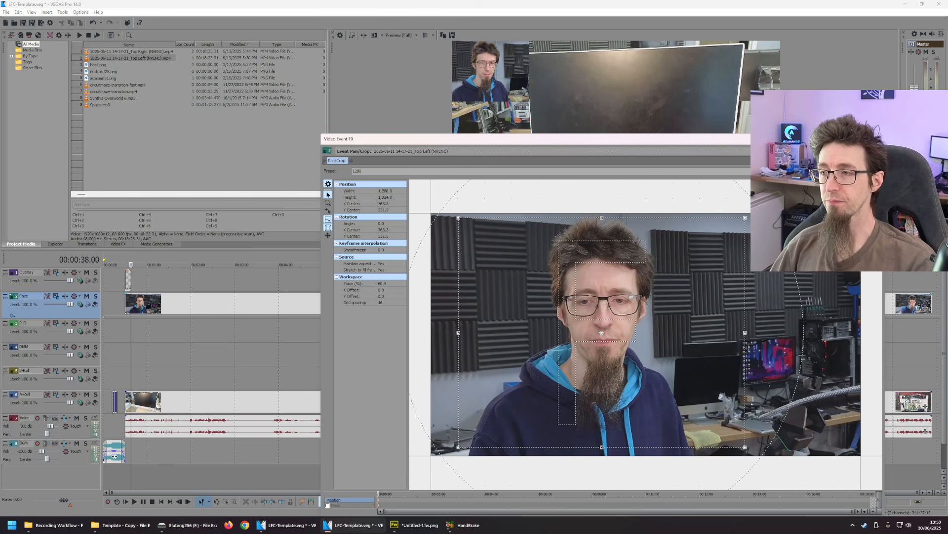
pyautogui.click(875, 139)
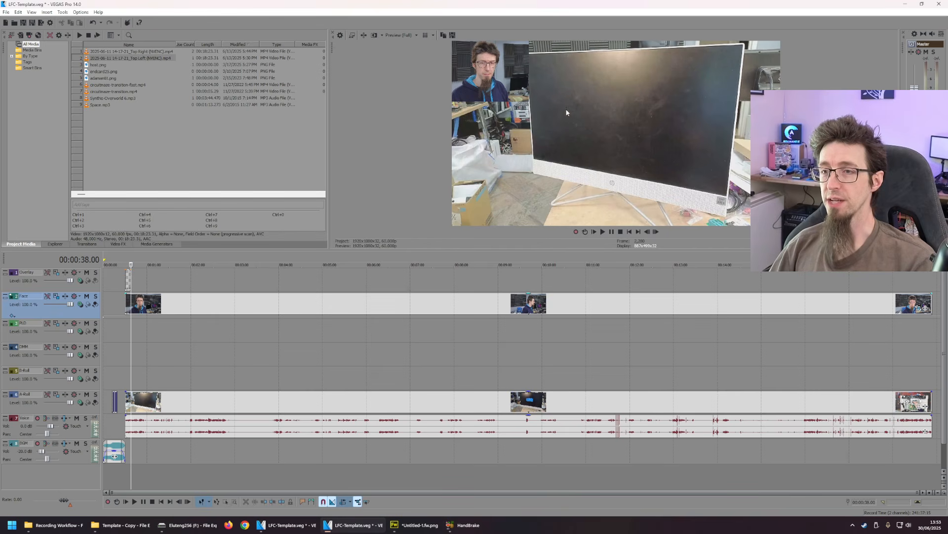
# - Preview the footage around the three-minute mark and split the clips on all tracks at 00:03:03.21
pyautogui.click(153, 353)
pyautogui.click(192, 354)
pyautogui.click(241, 354)
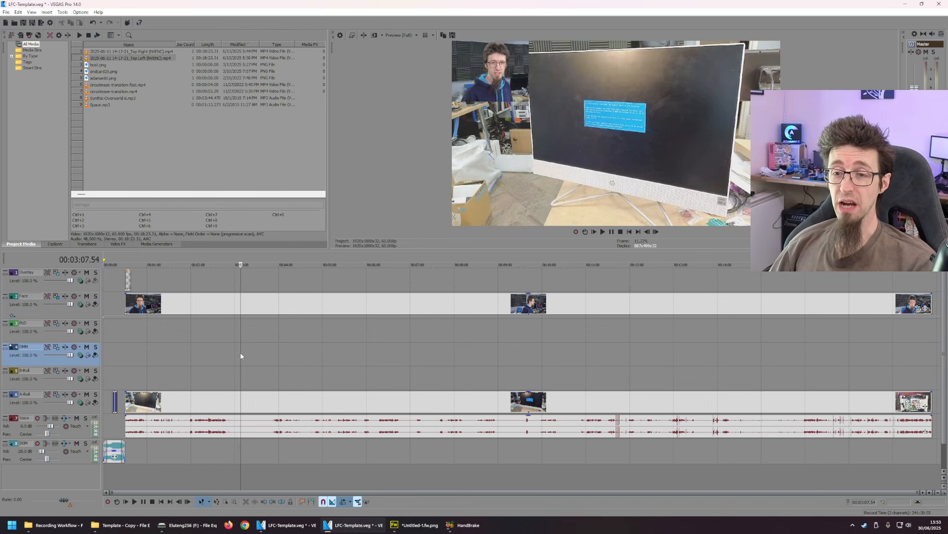
pyautogui.click(223, 357)
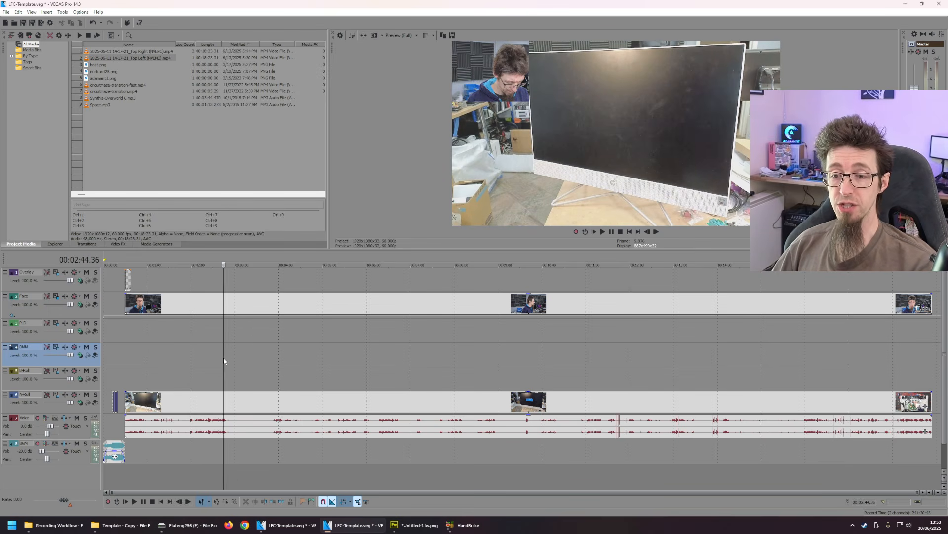
pyautogui.click(237, 354)
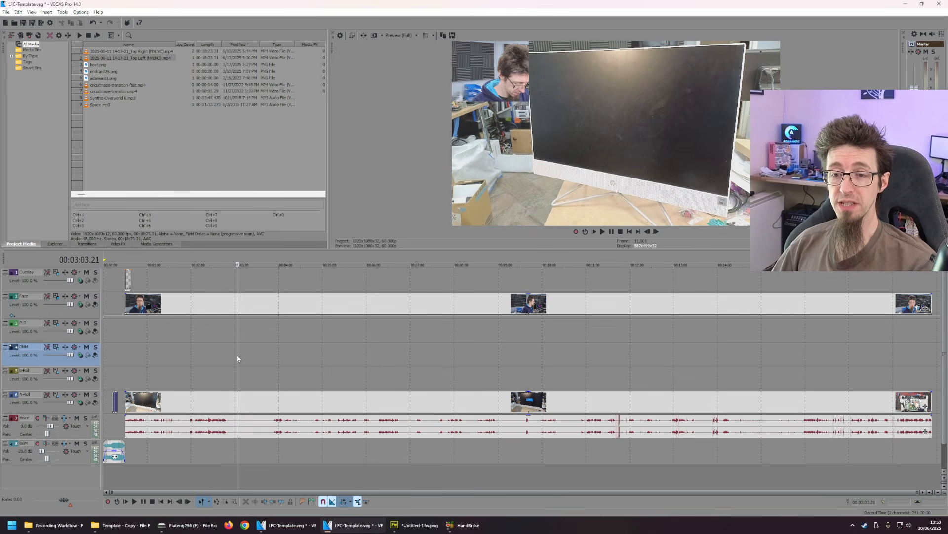
pyautogui.press('s')
pyautogui.click(274, 357)
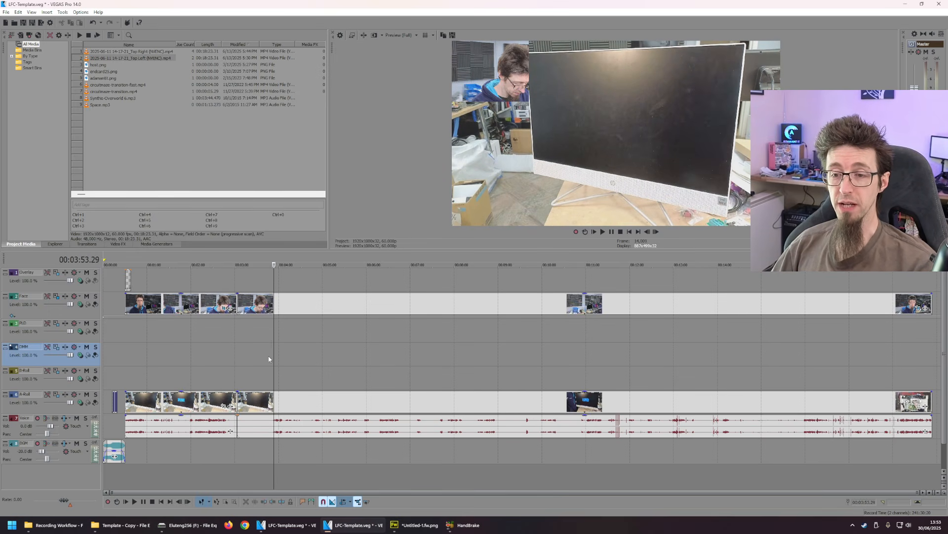
# - Split all tracks at 00:03:53.29 and ripple-delete the section back to 00:03:03.21 from the A-Roll, Voice and Face tracks
pyautogui.press('s')
pyautogui.click(249, 402)
pyautogui.press('Delete')
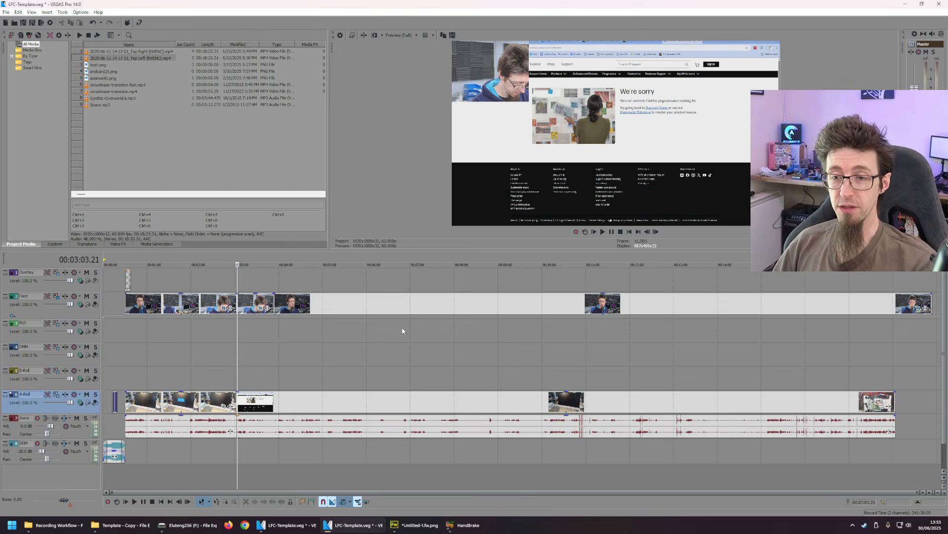
pyautogui.click(300, 307)
pyautogui.press('Delete')
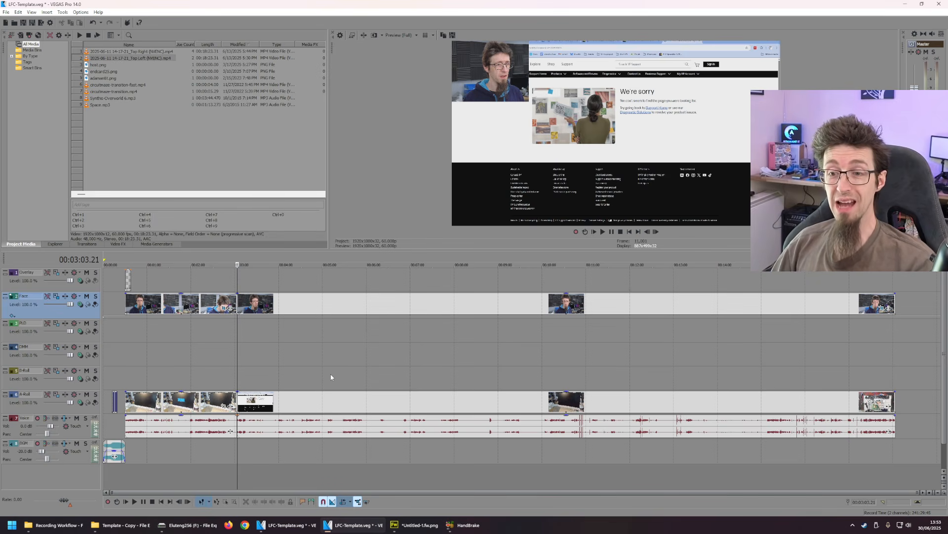
# - Preview the edited timeline around 00:01:45 and 00:02:21 to check the presenter overlay against the main footage
pyautogui.click(273, 352)
pyautogui.click(180, 348)
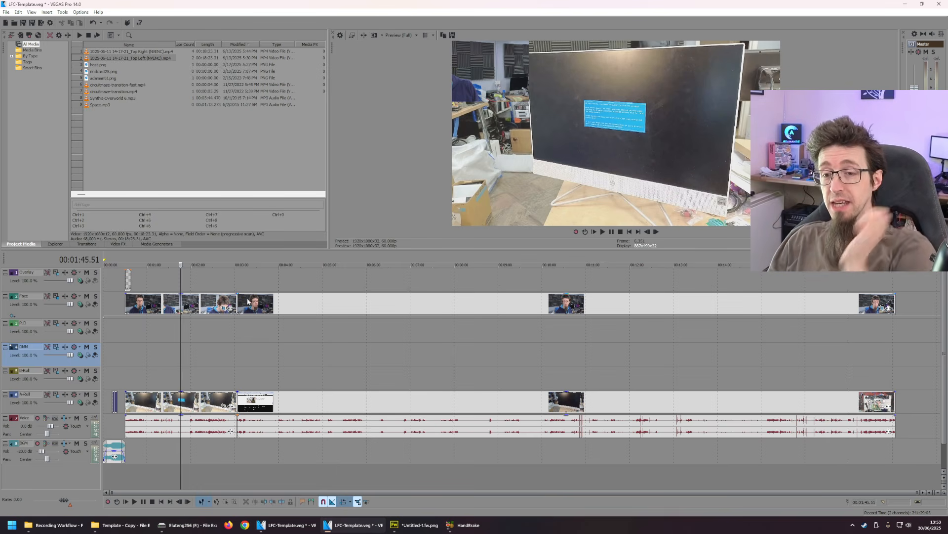
pyautogui.click(206, 331)
pyautogui.press('space')
pyautogui.press('space')
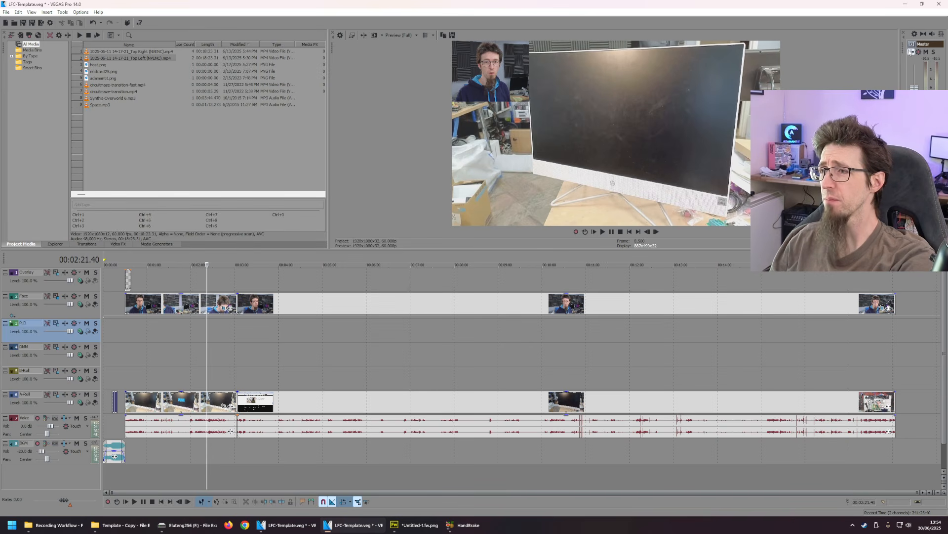
# - Mute the Voice track and play the webpage footage shortly after the 00:03:03.21 cut
pyautogui.click(79, 420)
pyautogui.click(77, 418)
pyautogui.click(245, 346)
pyautogui.press('space')
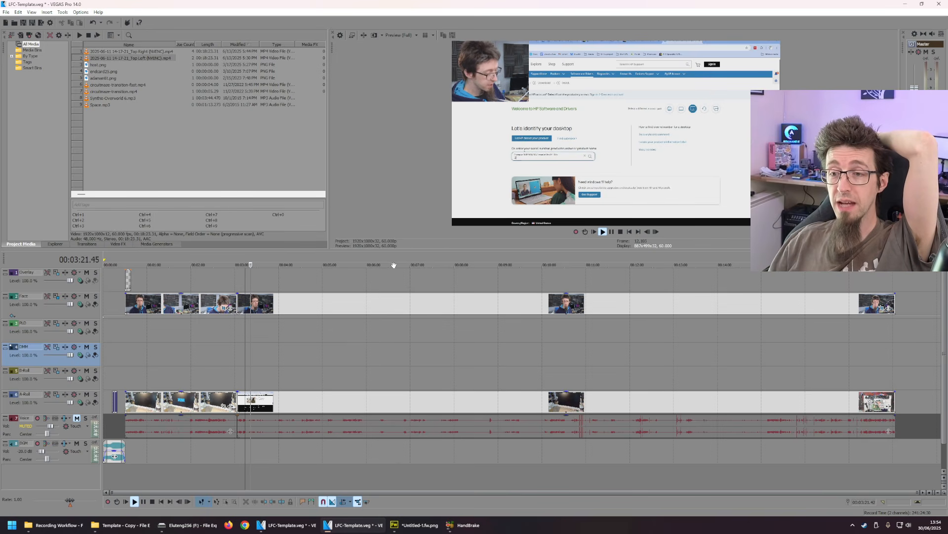
pyautogui.press('space')
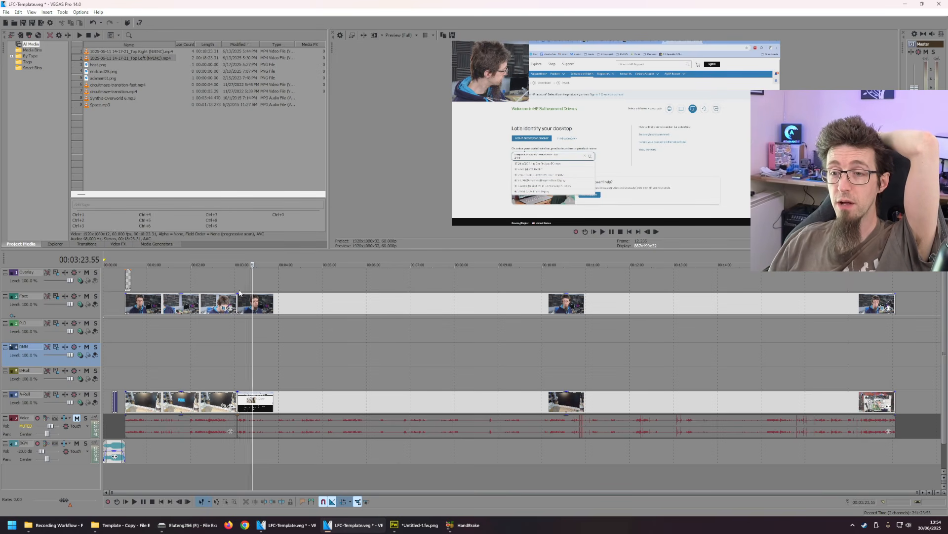
# - Play short stretches of the footage at several timeline positions, including around 00:07:39, 00:07:49 and 00:00:58, to check preview smoothness
pyautogui.press('space')
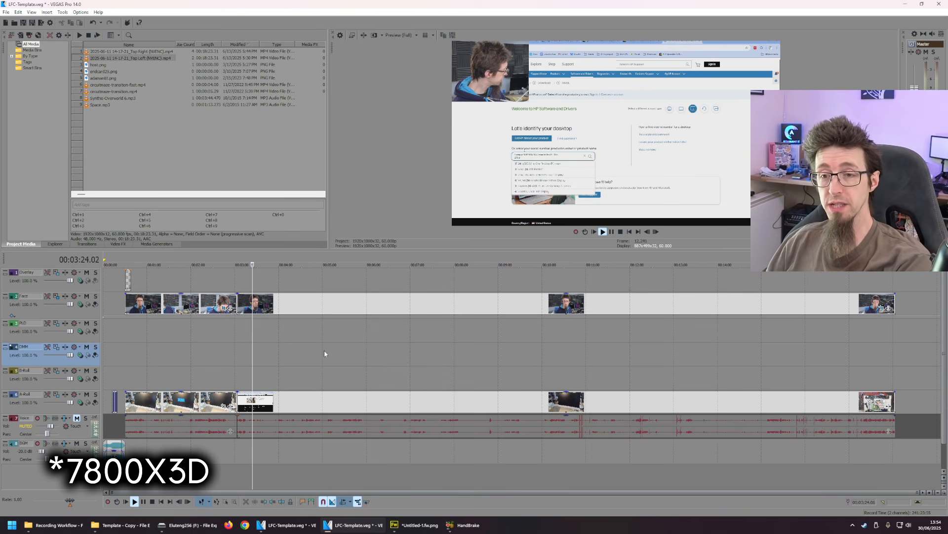
pyautogui.press('space')
pyautogui.click(365, 357)
pyautogui.press('space')
pyautogui.click(437, 355)
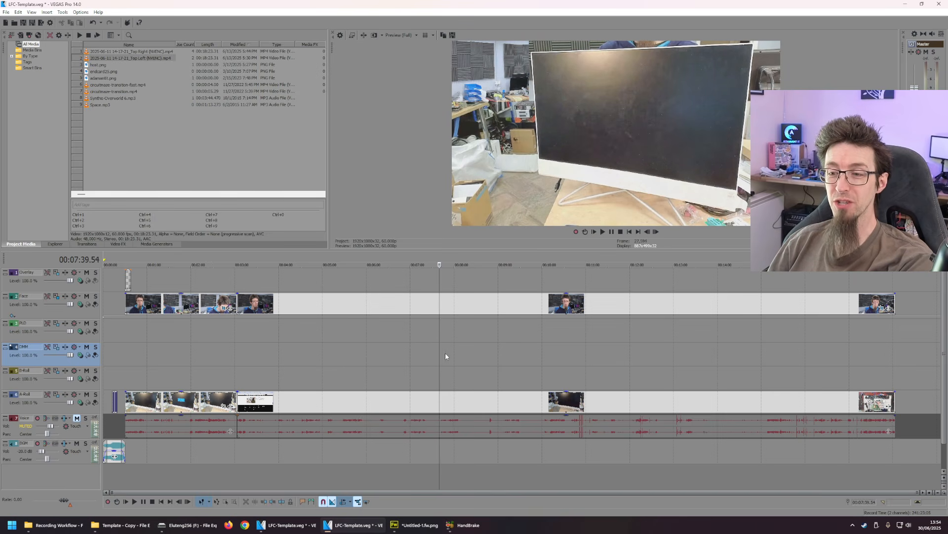
pyautogui.click(446, 353)
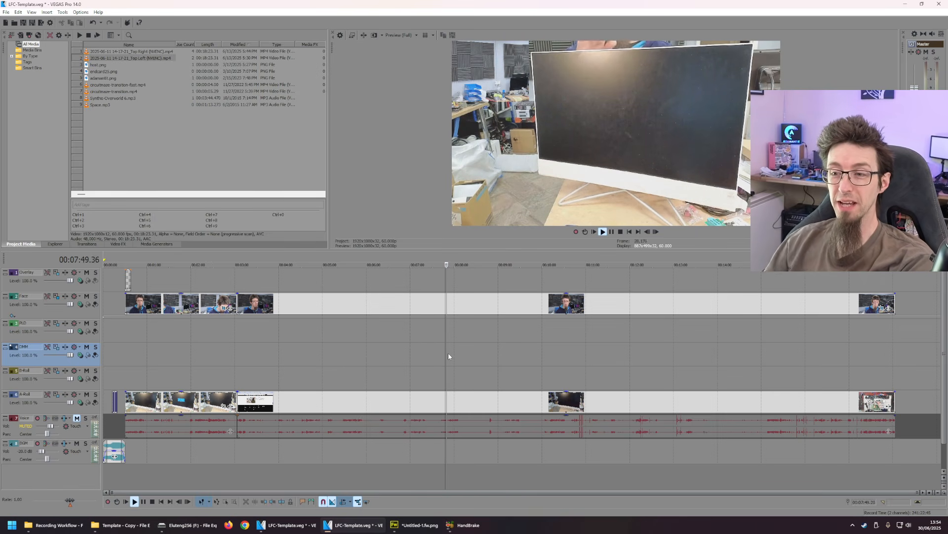
pyautogui.press('space')
pyautogui.click(146, 346)
pyautogui.press('space')
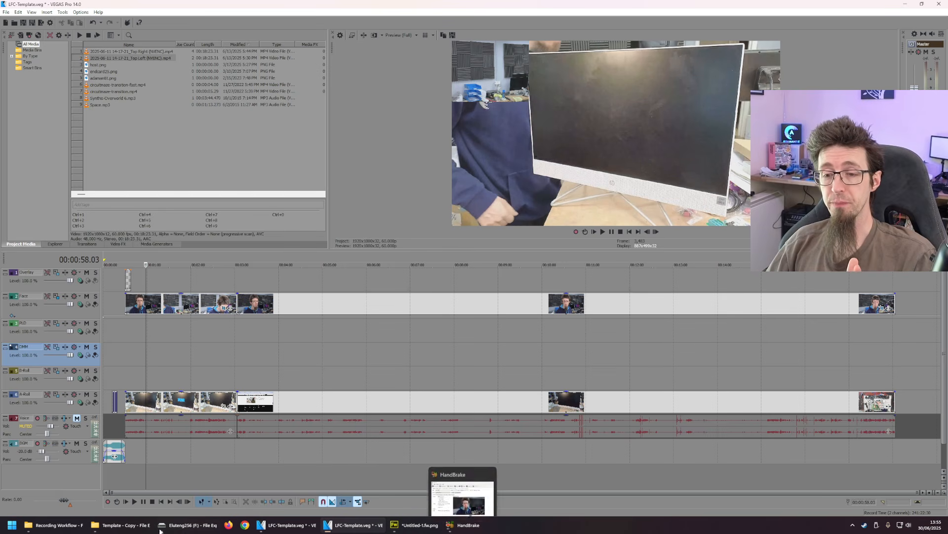
pyautogui.click(123, 486)
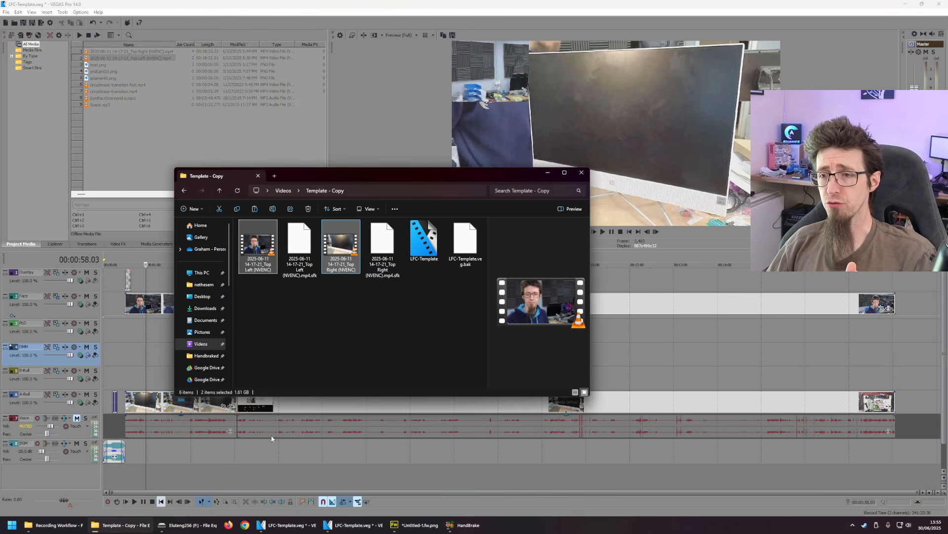
pyautogui.click(55, 524)
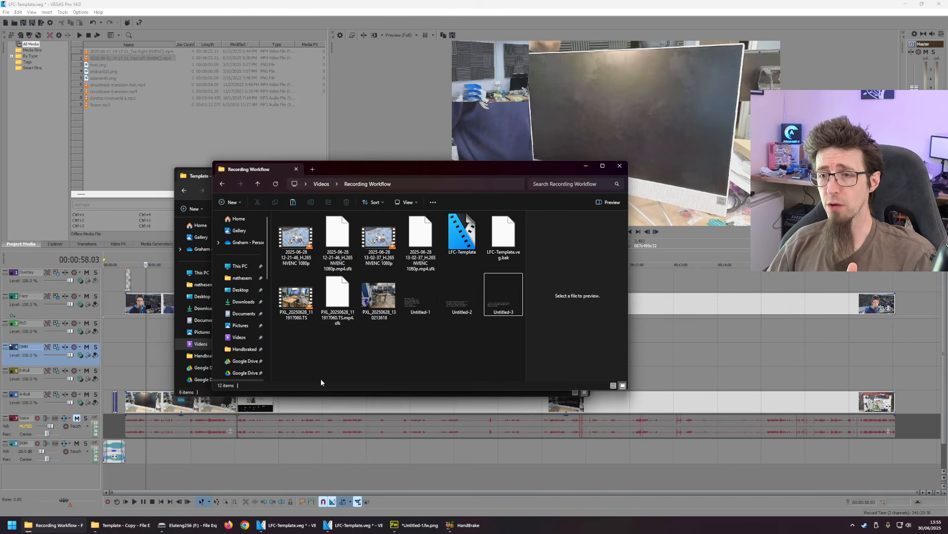
pyautogui.click(58, 525)
pyautogui.click(193, 521)
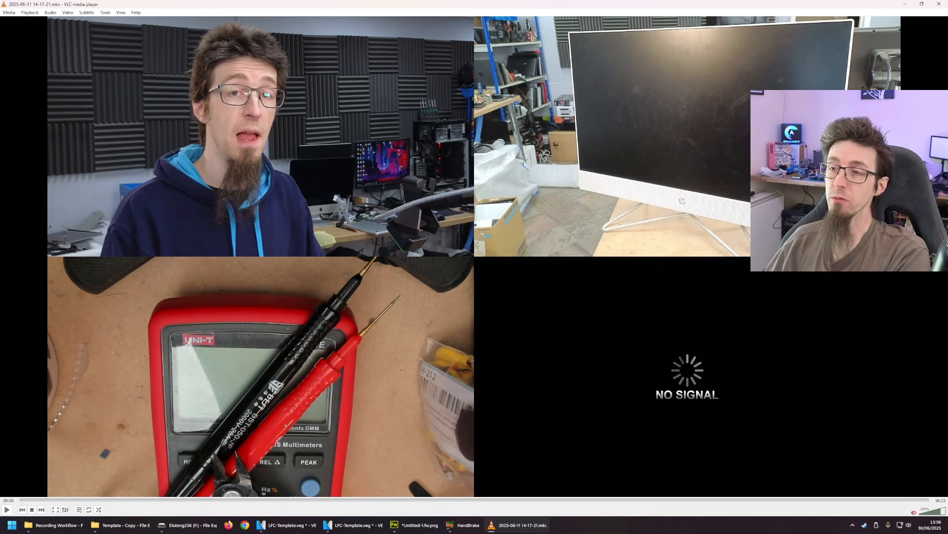
pyautogui.click(939, 4)
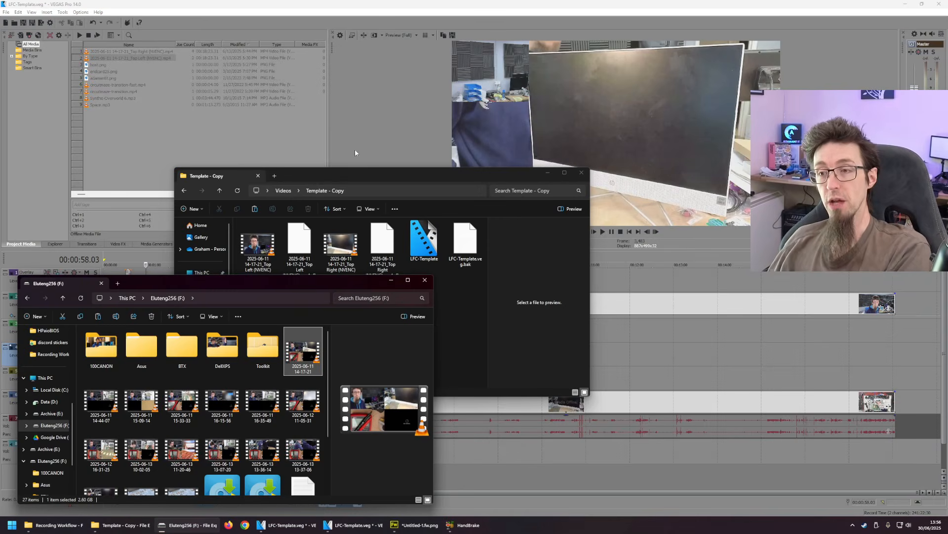
pyautogui.click(362, 162)
pyautogui.click(183, 357)
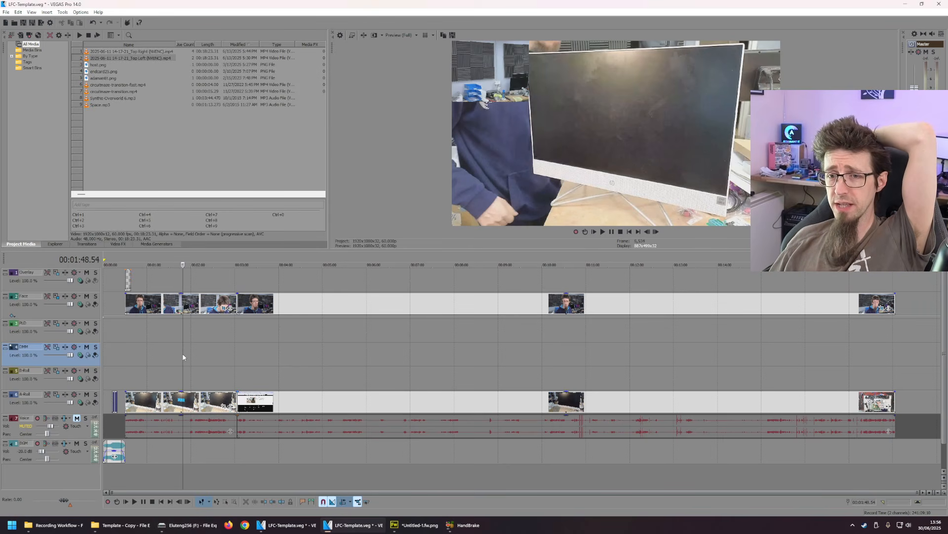
pyautogui.click(173, 356)
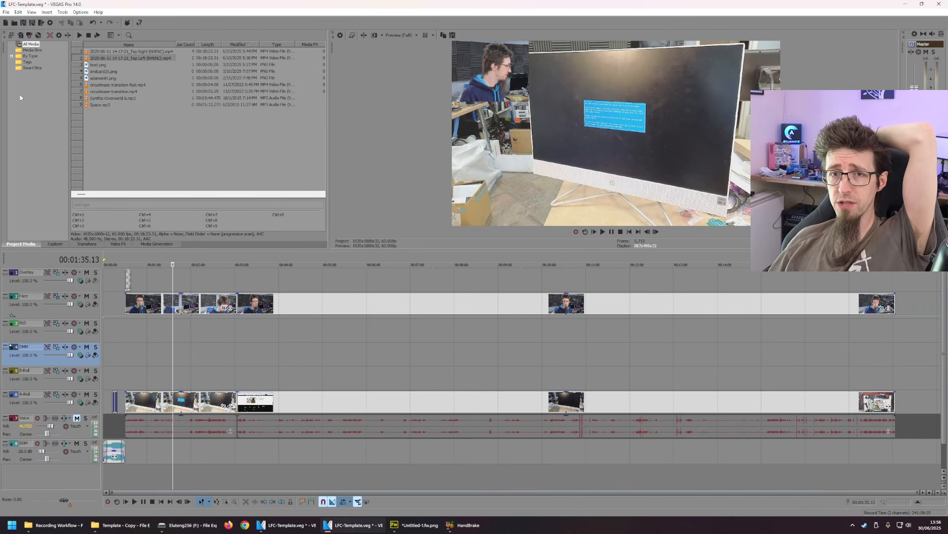
pyautogui.click(6, 22)
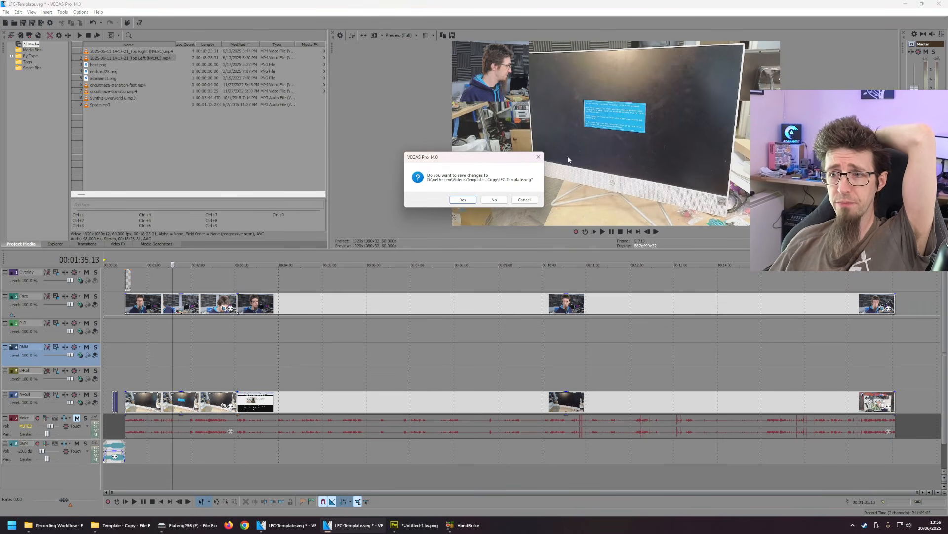
pyautogui.click(525, 200)
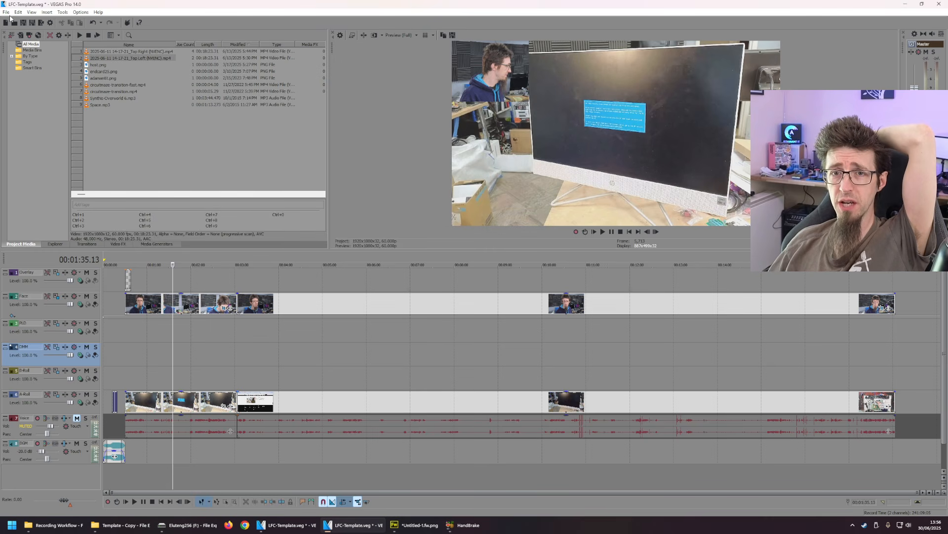
# - Inspect the encoder settings of the Voukoder H264 render template, and close the render dialogs without rendering
pyautogui.click(6, 12)
pyautogui.click(82, 69)
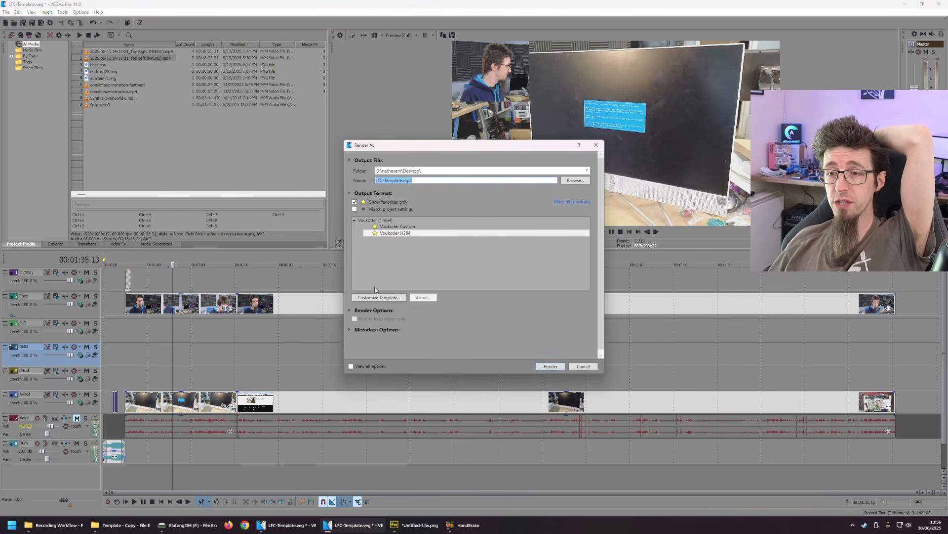
pyautogui.click(373, 297)
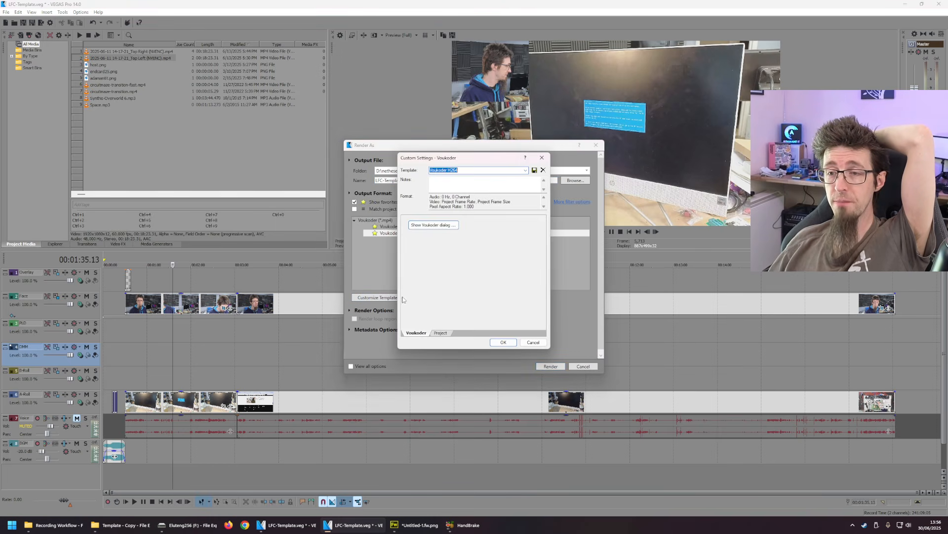
pyautogui.click(437, 225)
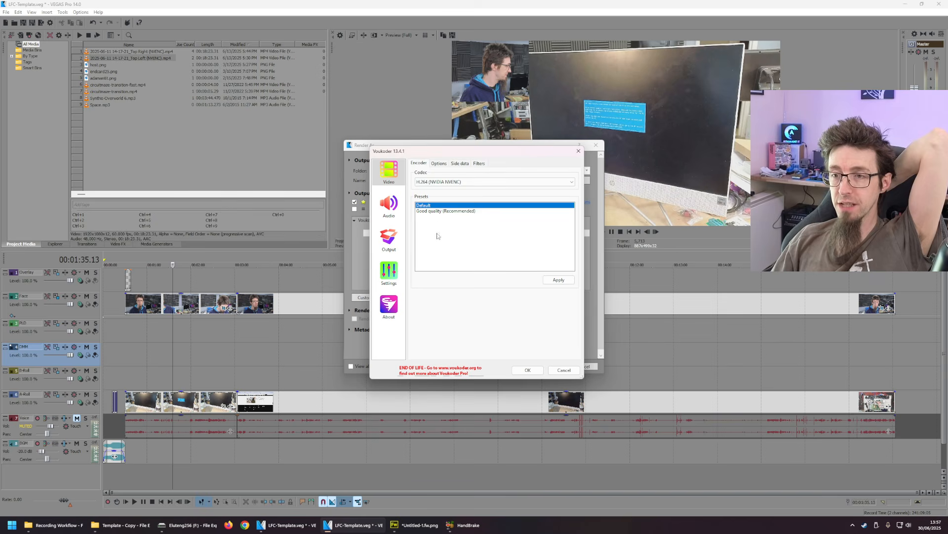
pyautogui.click(576, 154)
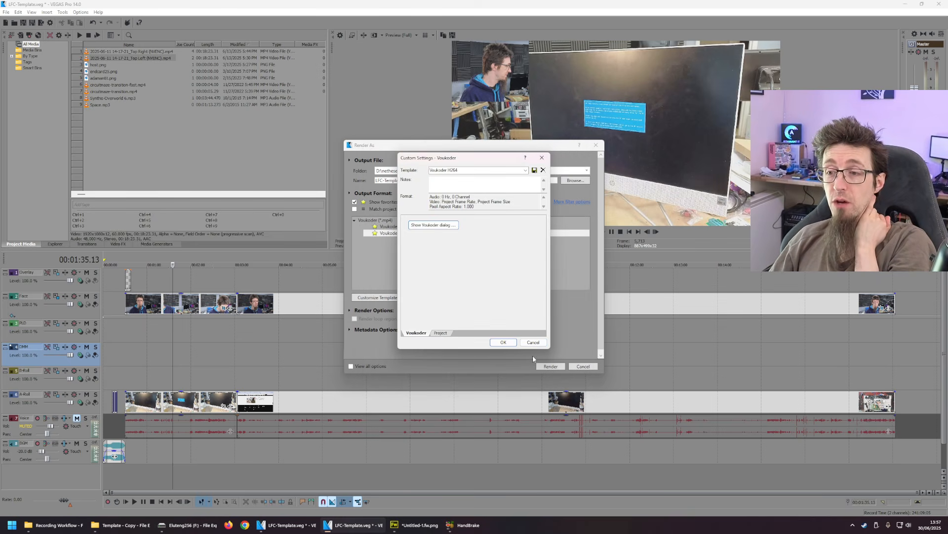
pyautogui.click(533, 342)
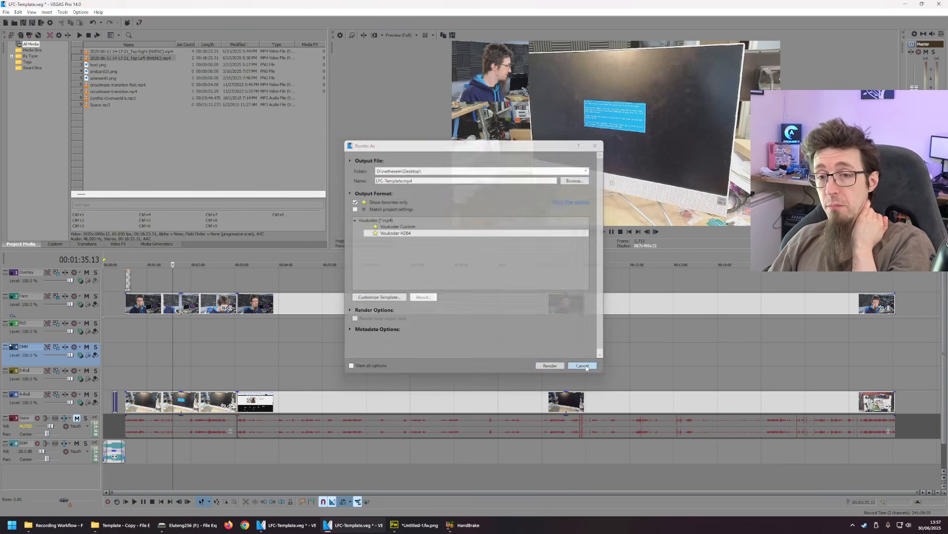
pyautogui.click(584, 366)
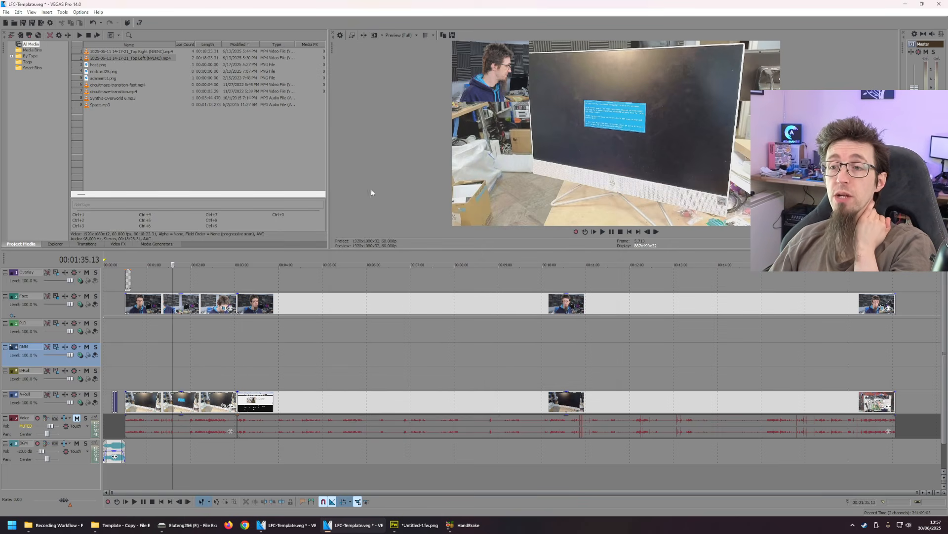
pyautogui.click(278, 363)
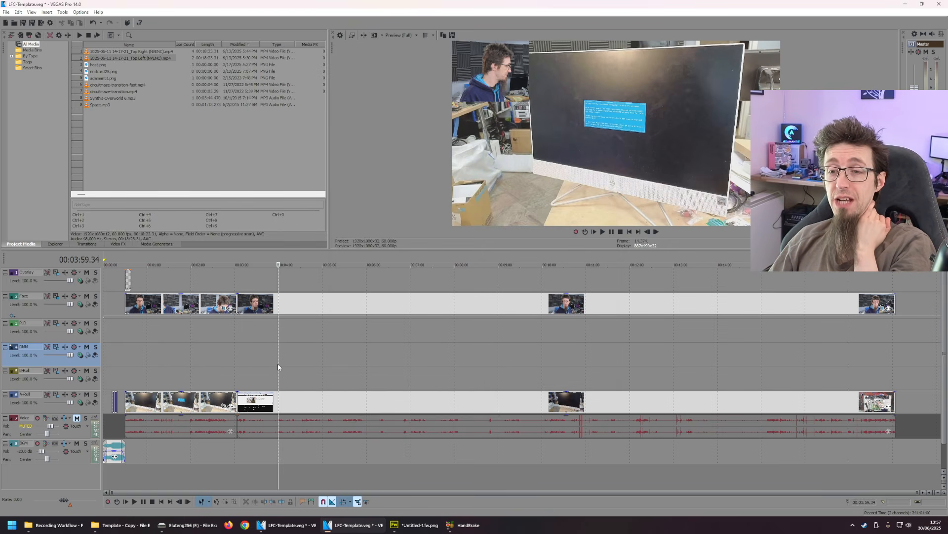
pyautogui.click(179, 371)
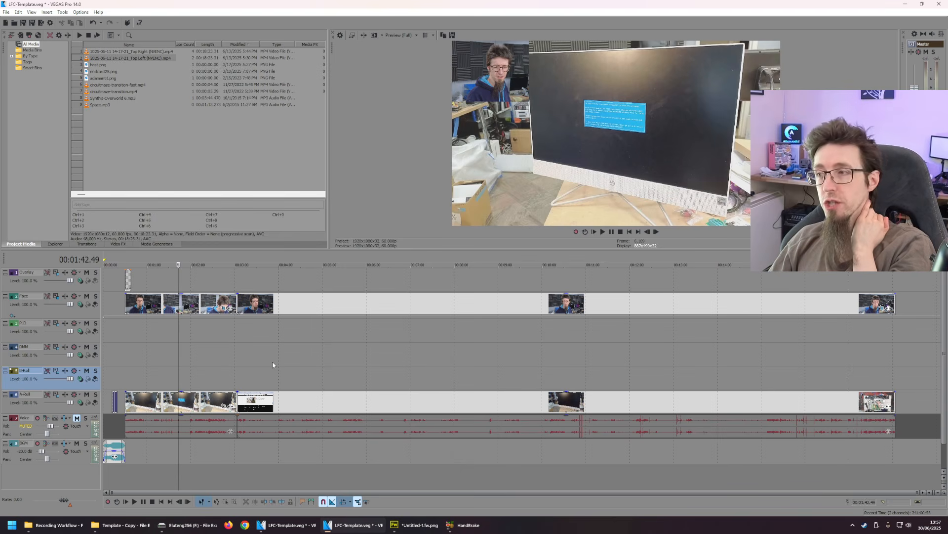